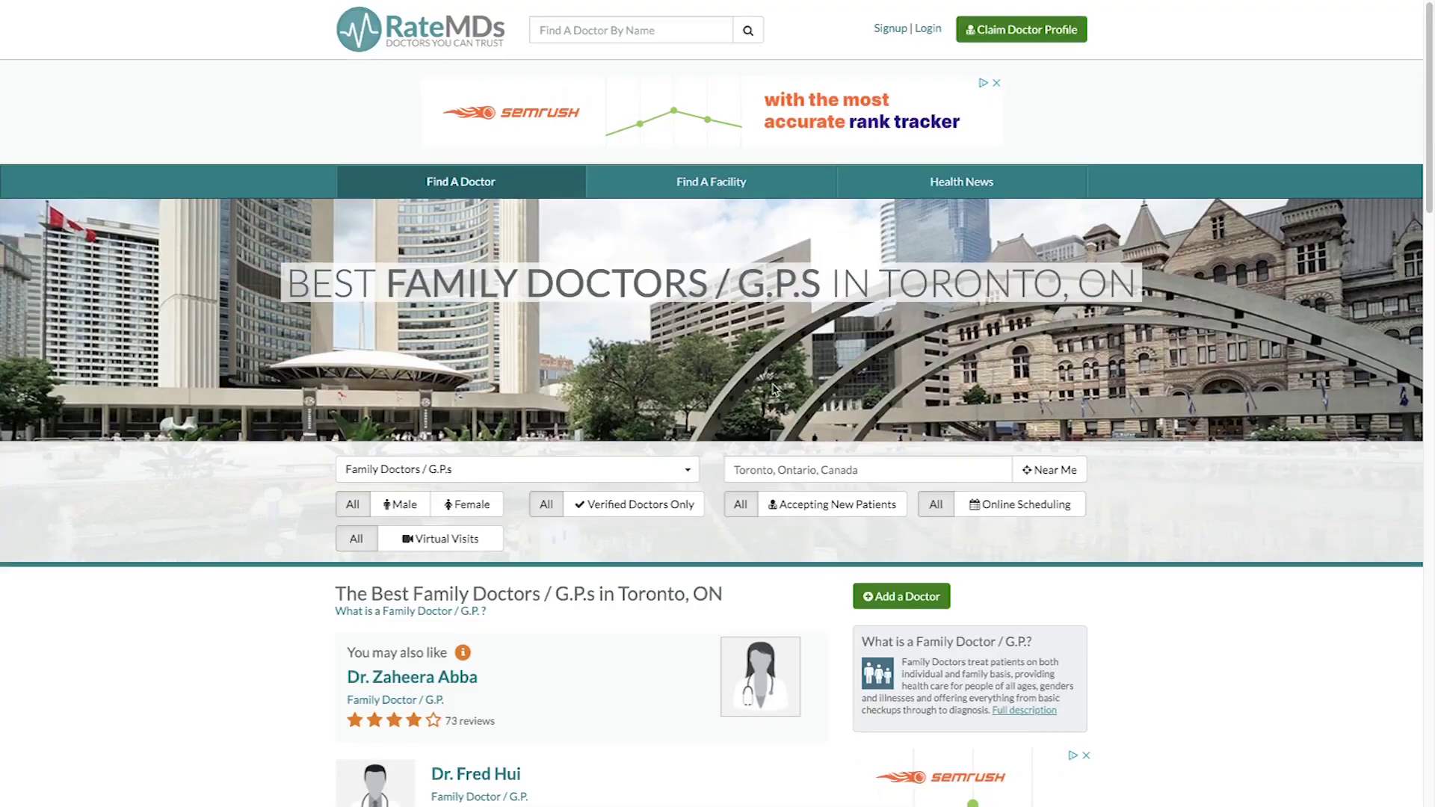
Step: Open a doctor's profile from the Toronto best family doctors list and browse it
scroll(774, 387, down, 7)
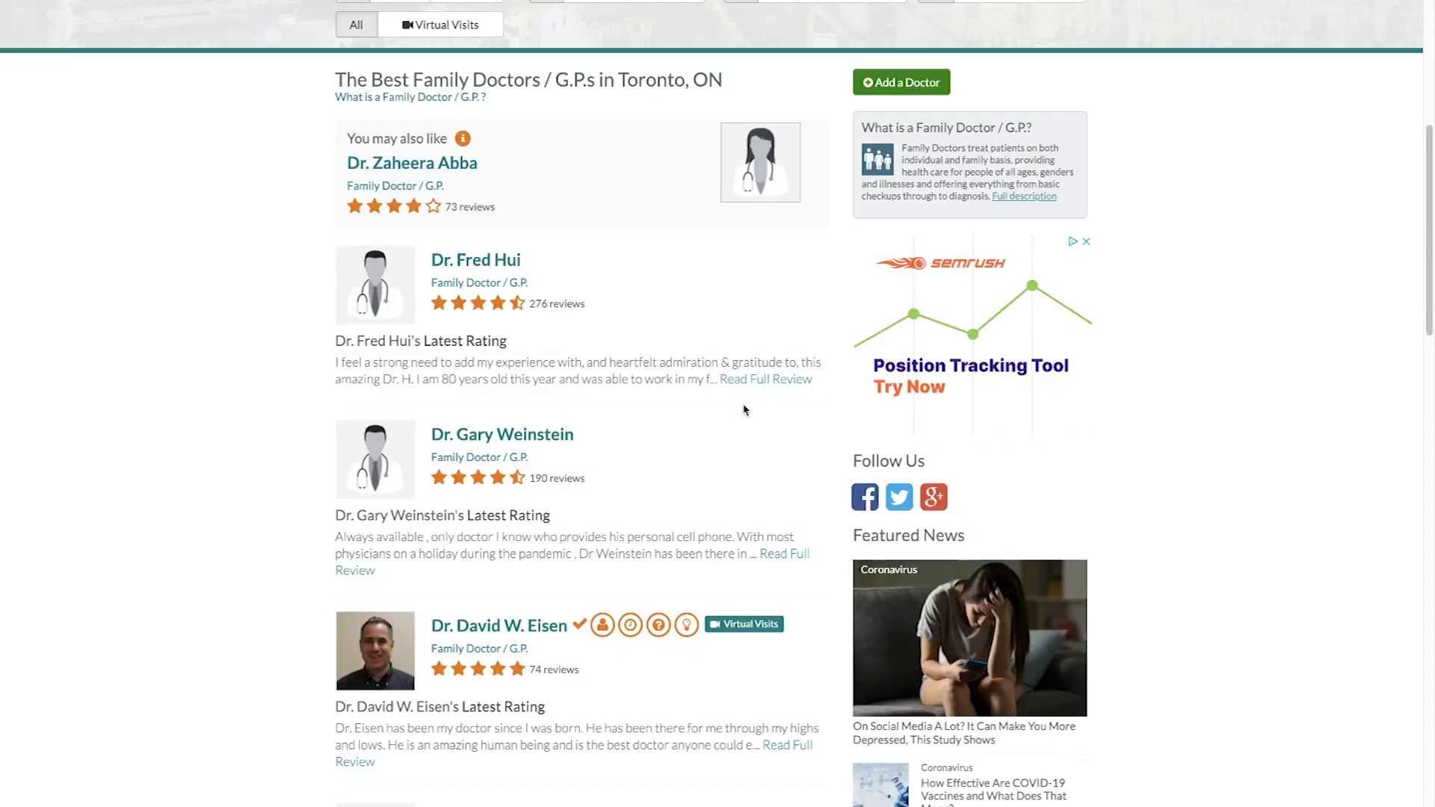
scroll(747, 409, down, 1)
scroll(710, 456, down, 3)
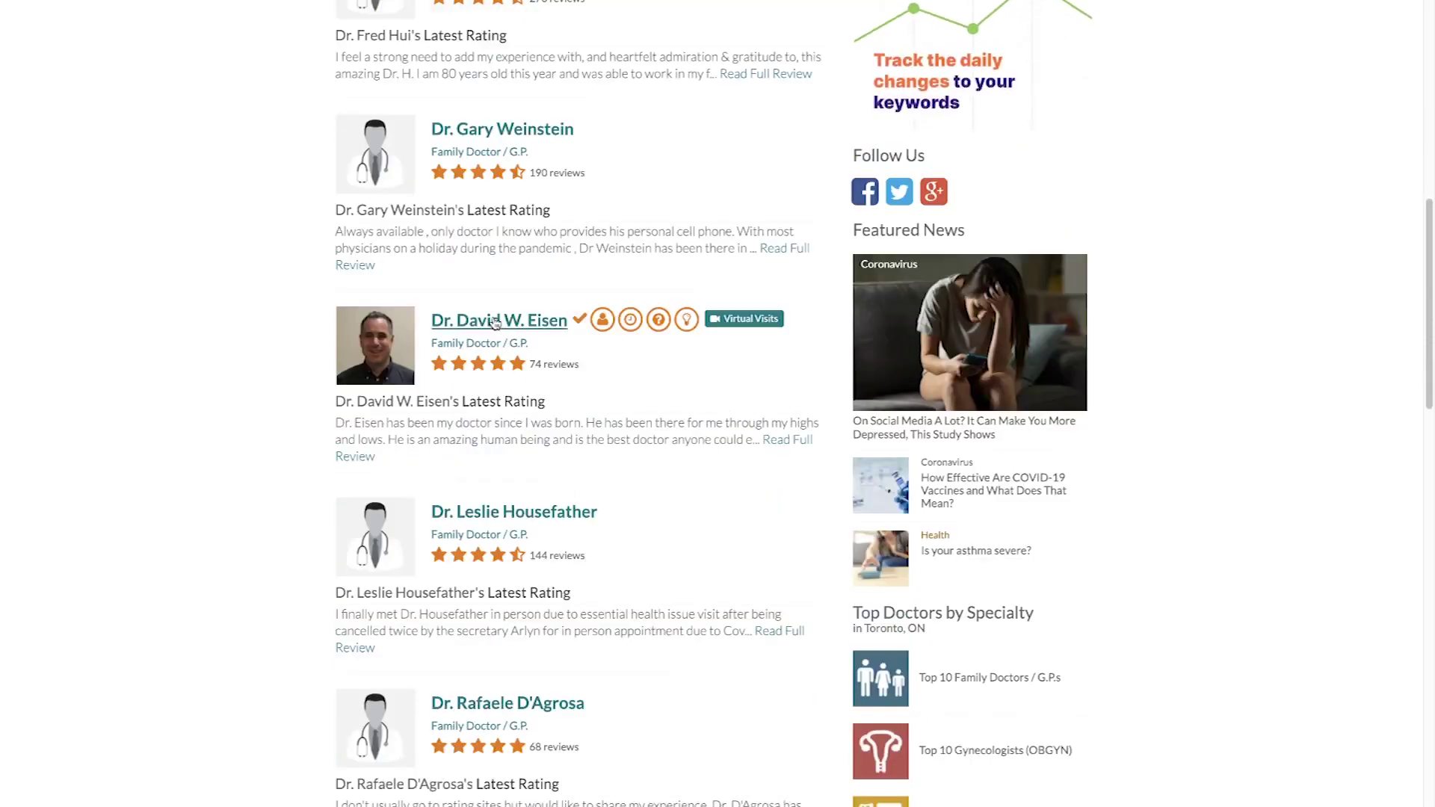
click(495, 322)
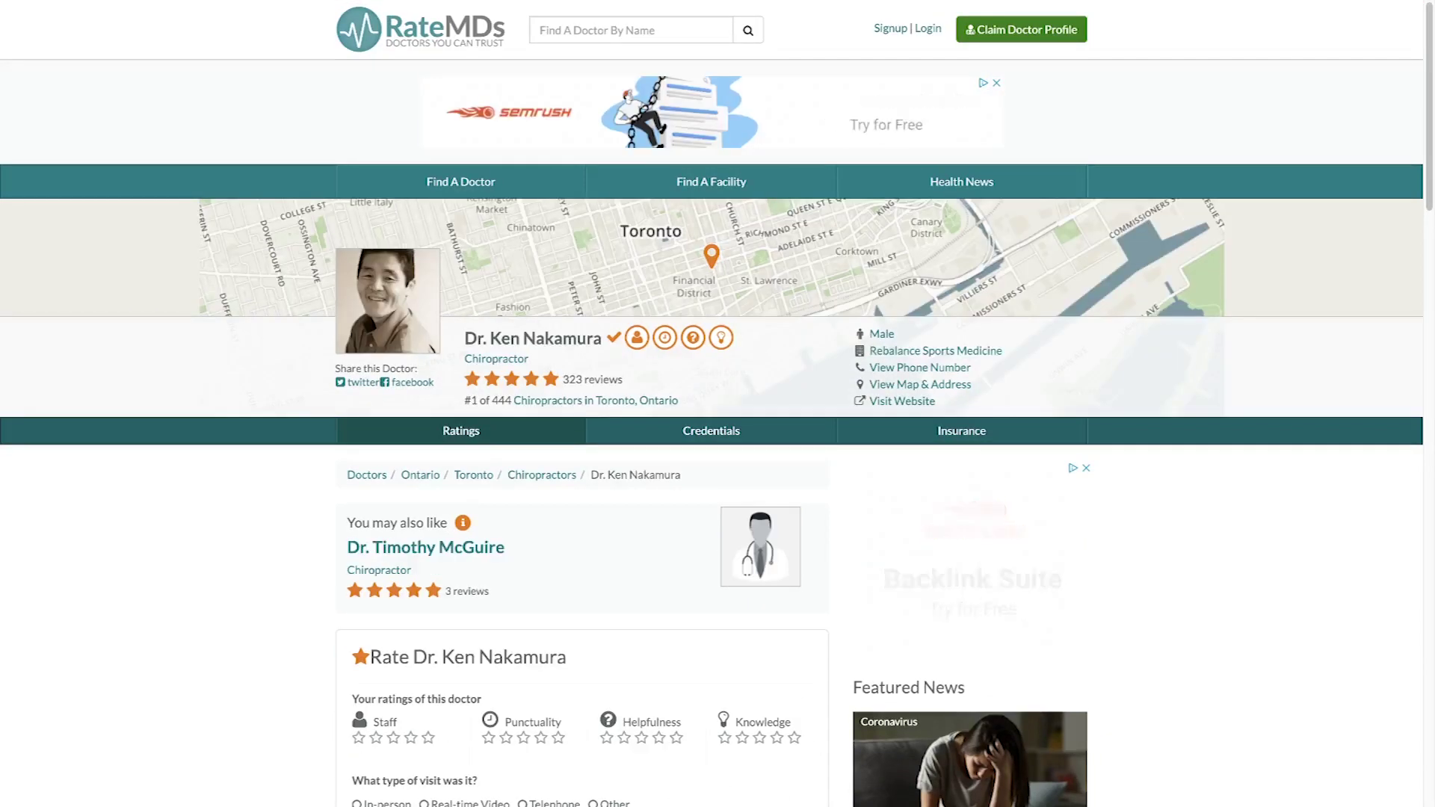
scroll(1226, 408, down, 1)
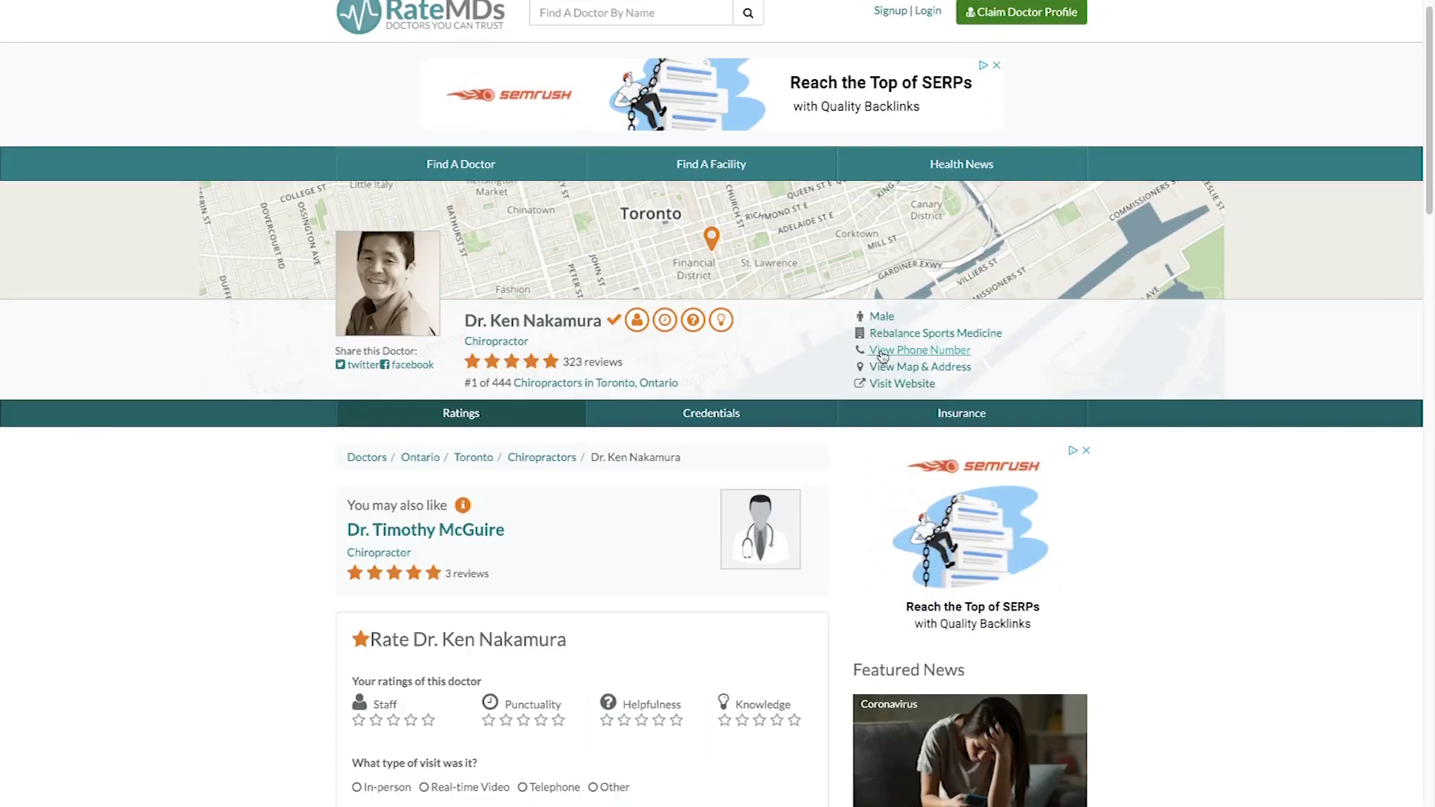
scroll(862, 394, down, 2)
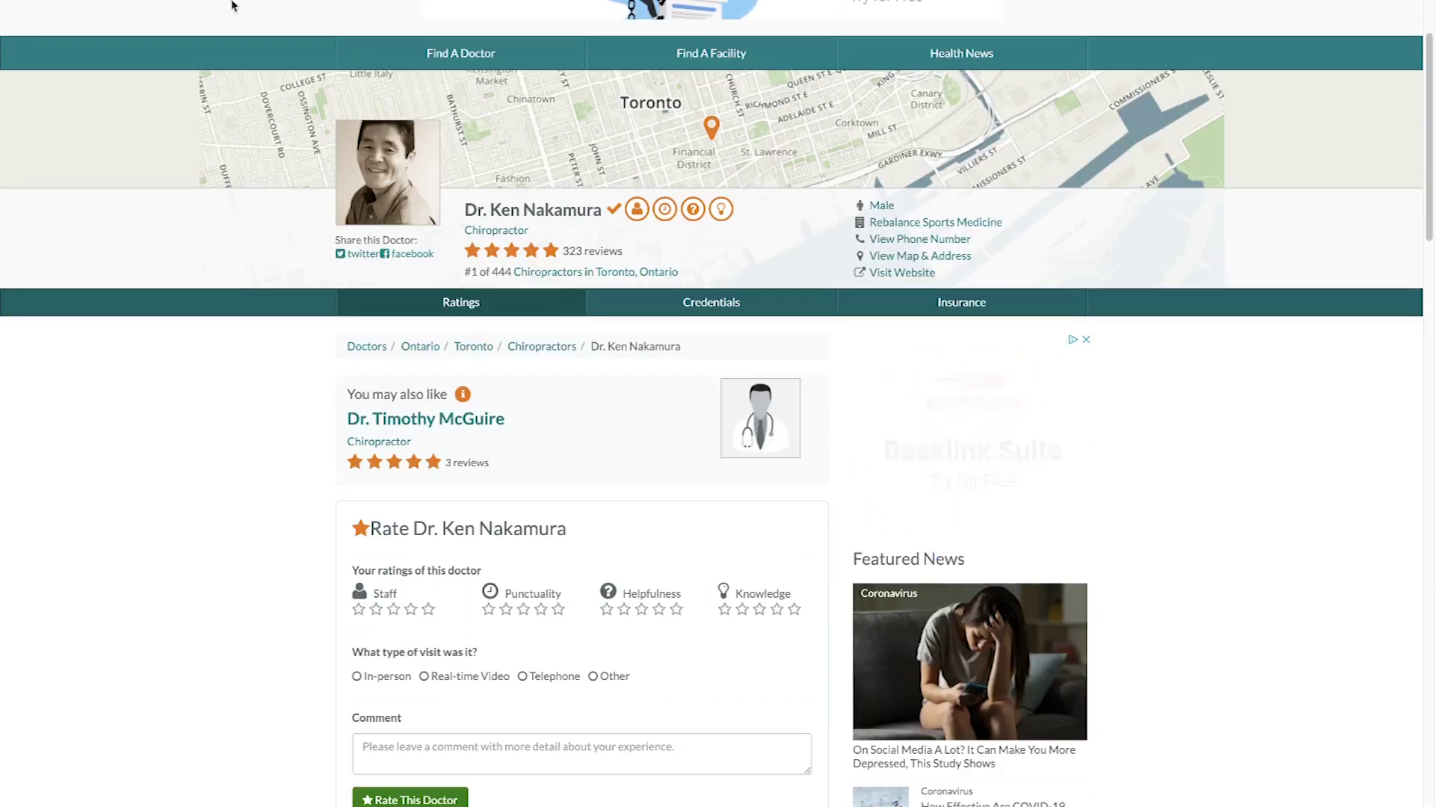
scroll(97, 235, up, 2)
scroll(80, 253, down, 1)
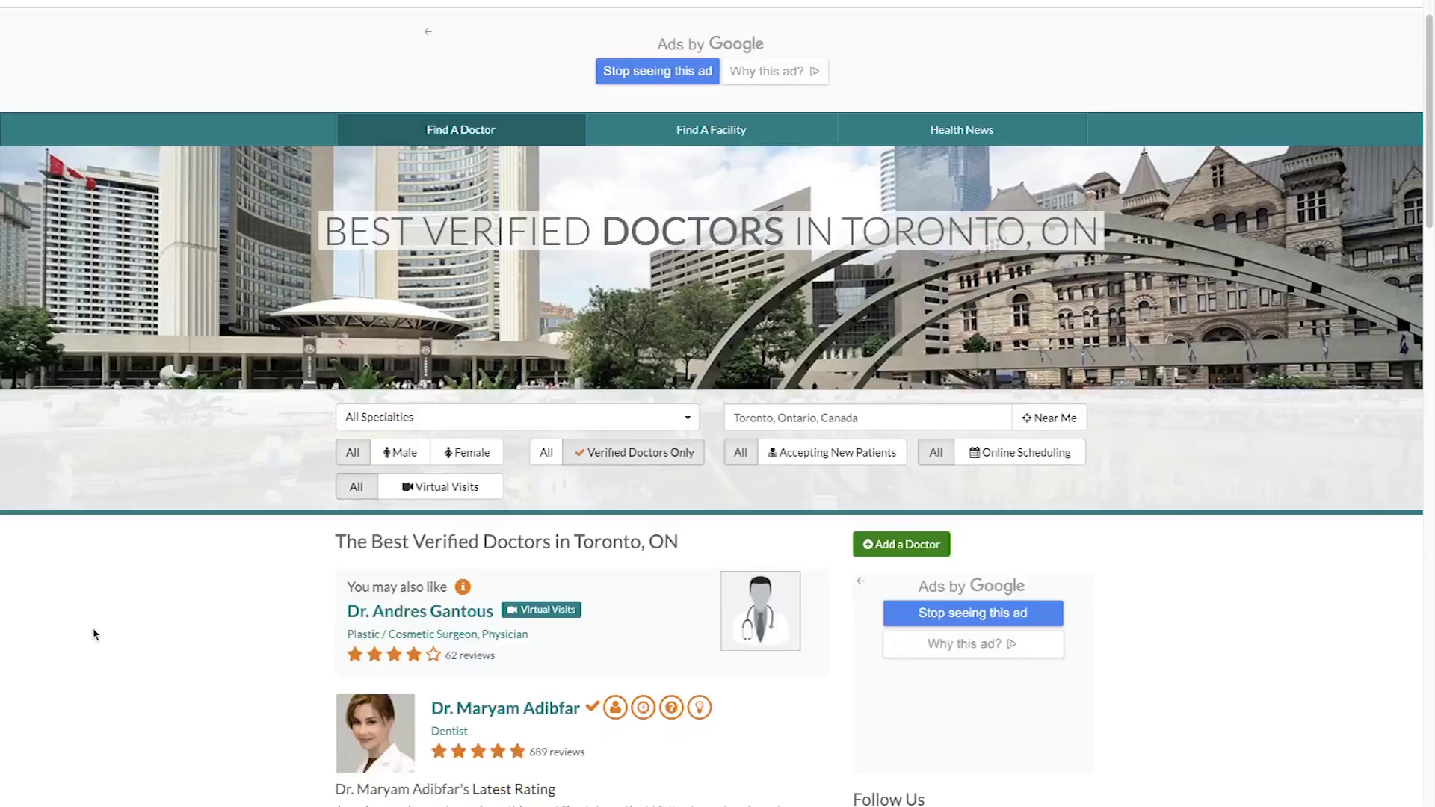
scroll(93, 632, down, 3)
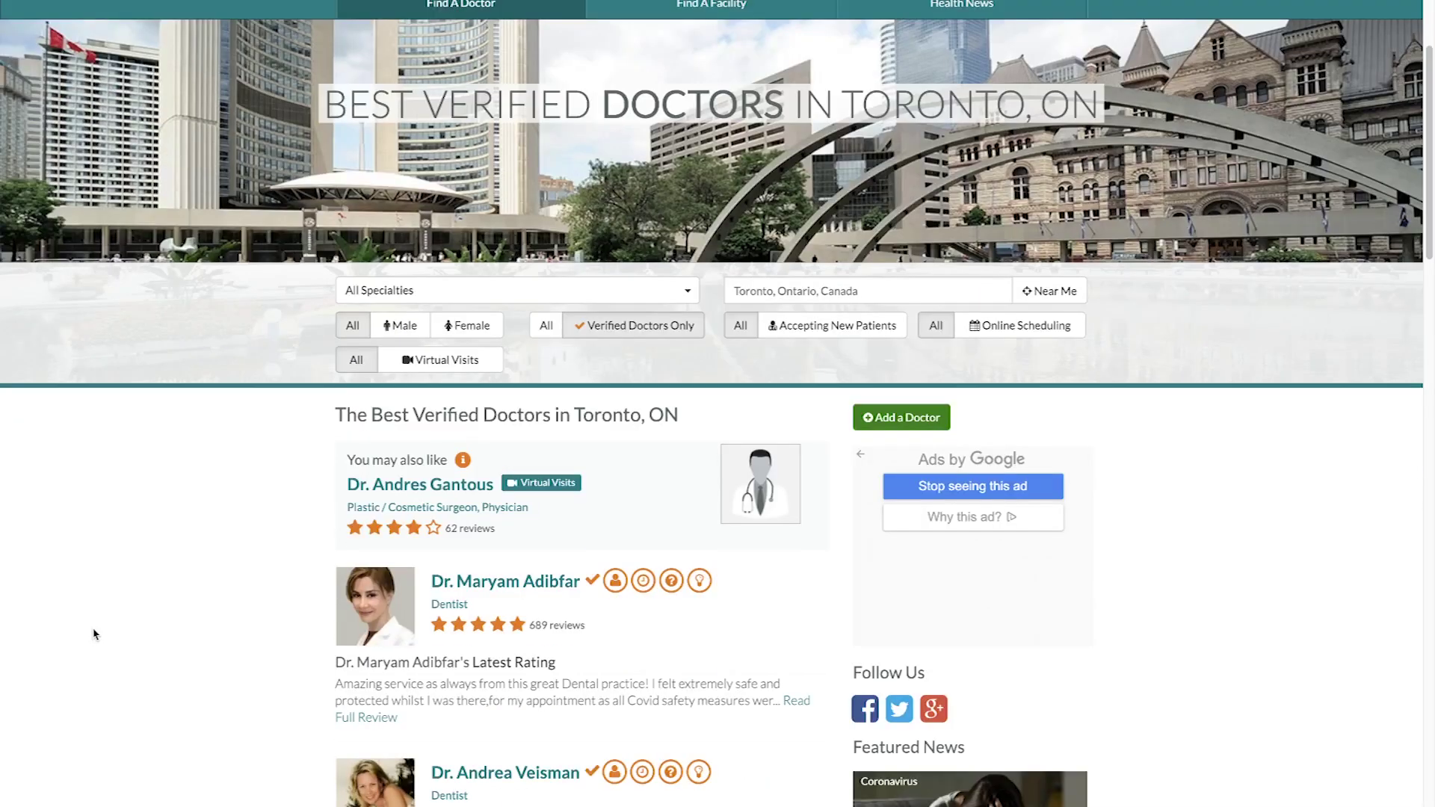
scroll(94, 633, down, 3)
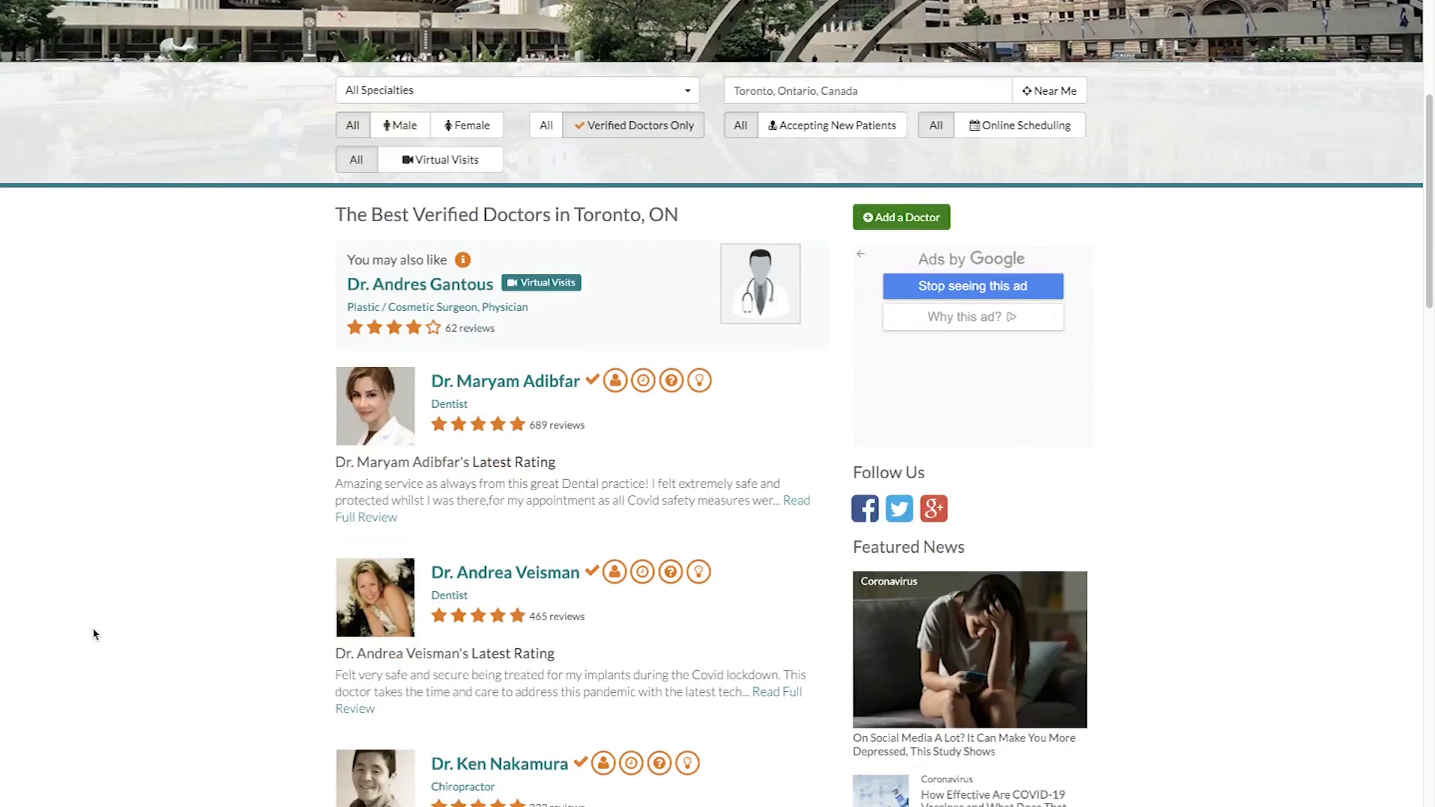
scroll(94, 634, down, 1)
scroll(94, 634, down, 4)
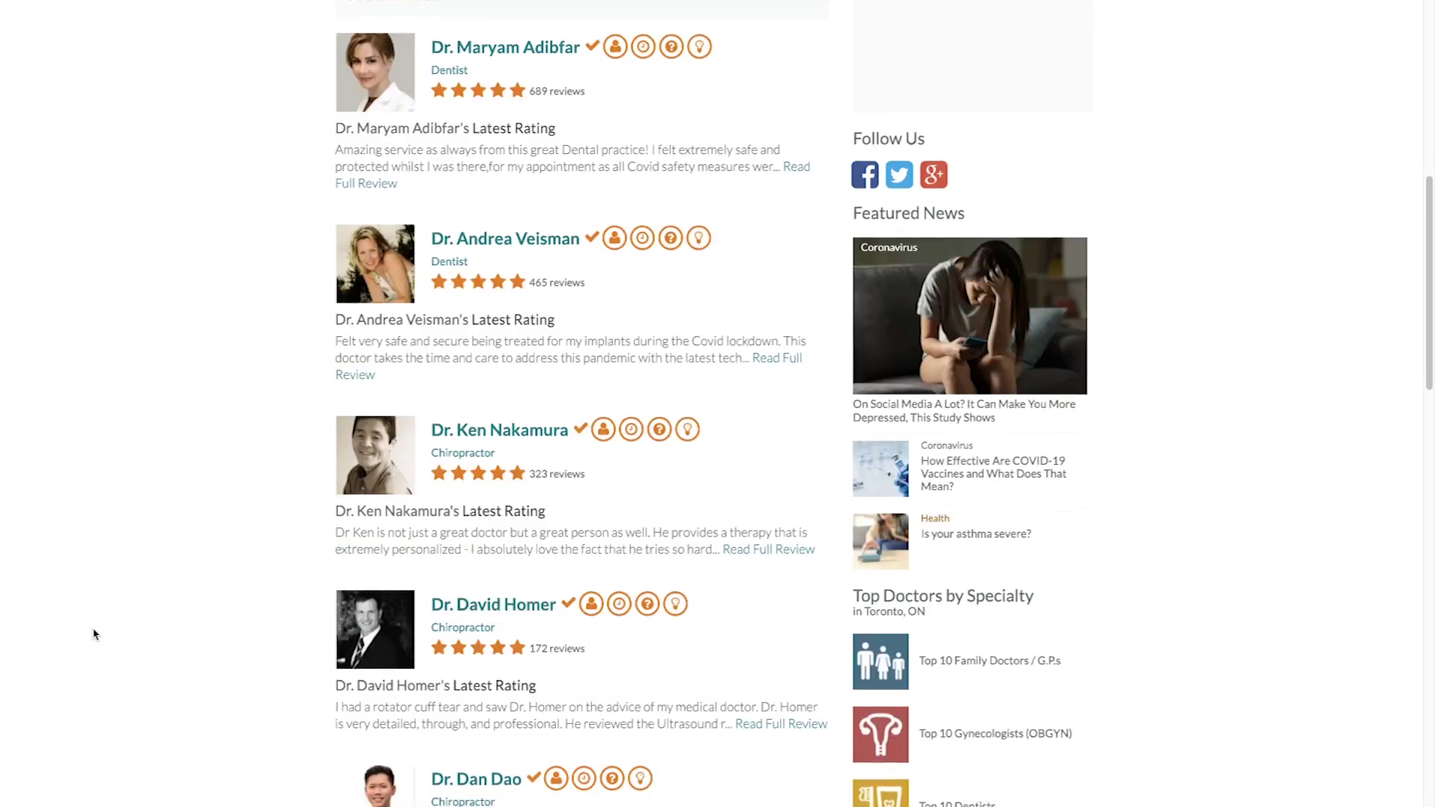
scroll(93, 634, down, 1)
scroll(93, 634, down, 1)
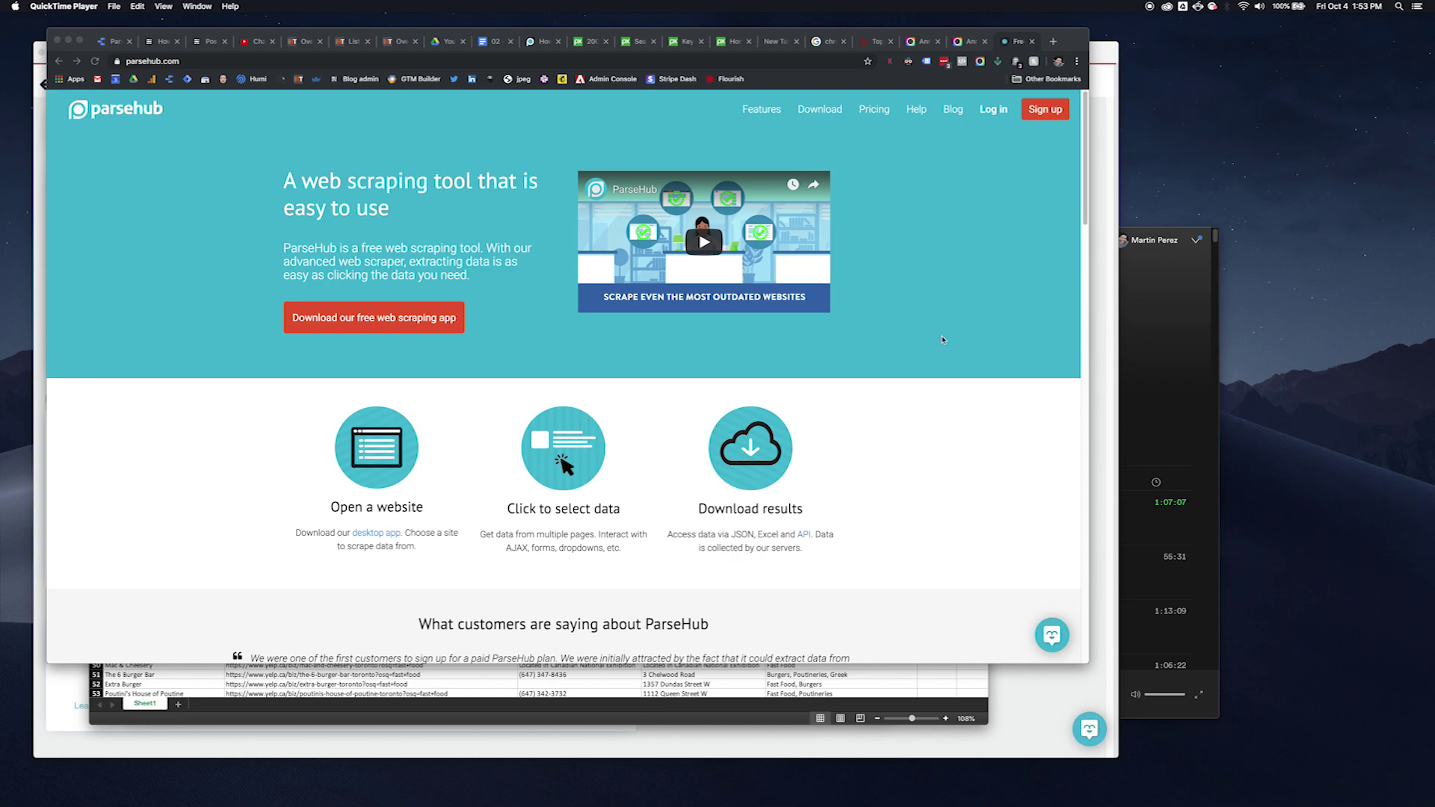
Step: Bring Chrome forward and go to parsehub.com's Download page for Mac, Windows and Linux
click(812, 114)
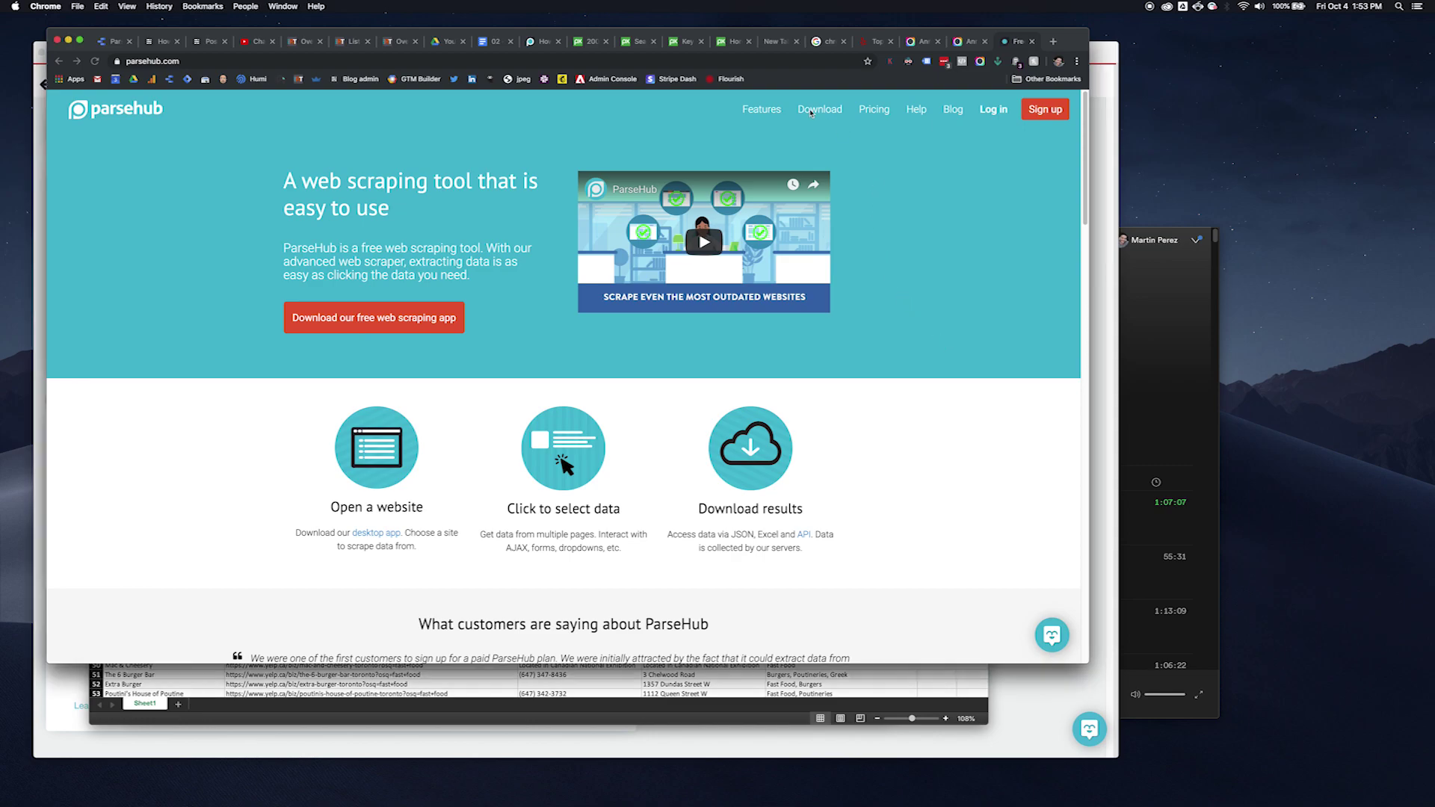
click(812, 112)
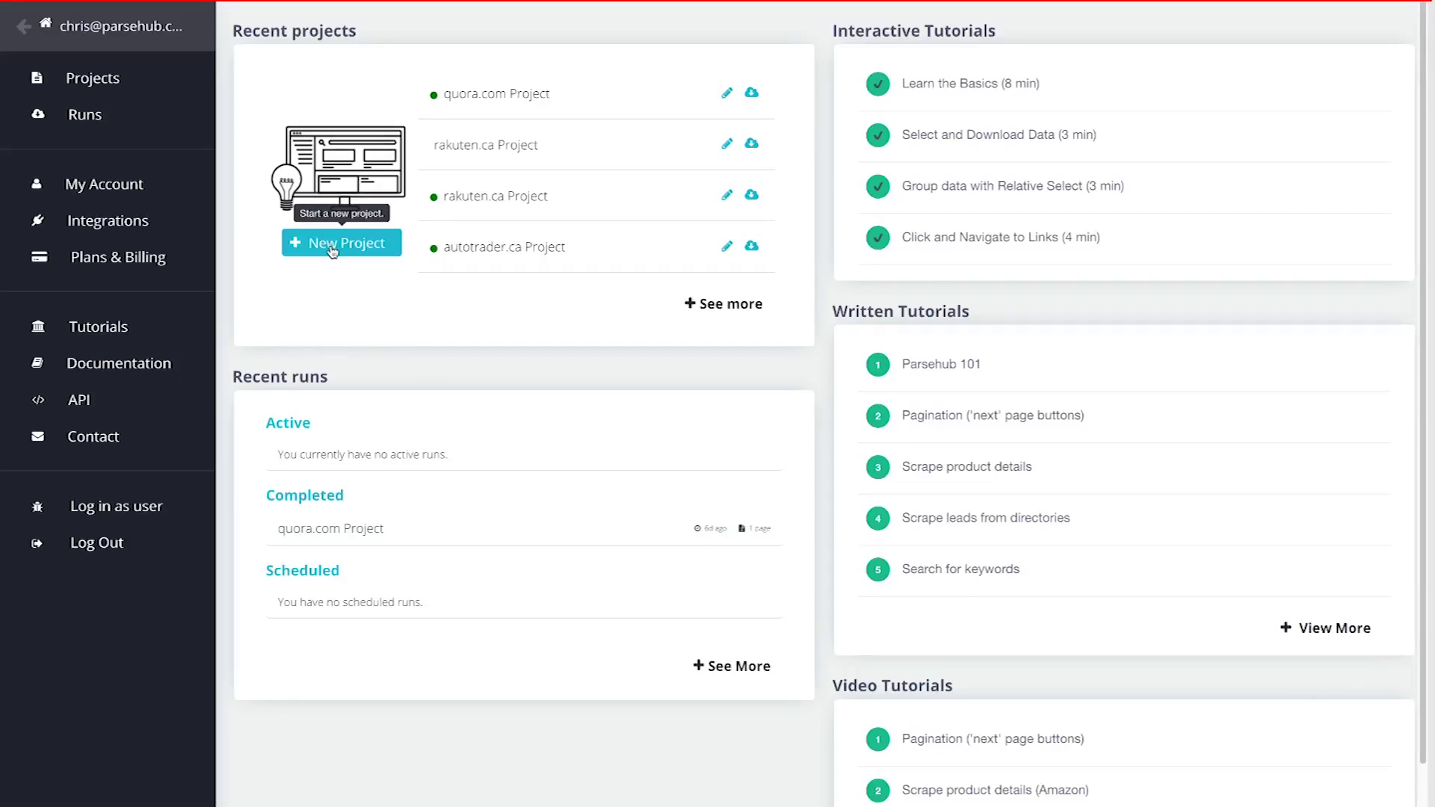
Step: Create a new ParseHub project starting on the pasted RateMDs verified Toronto doctors URL
click(333, 252)
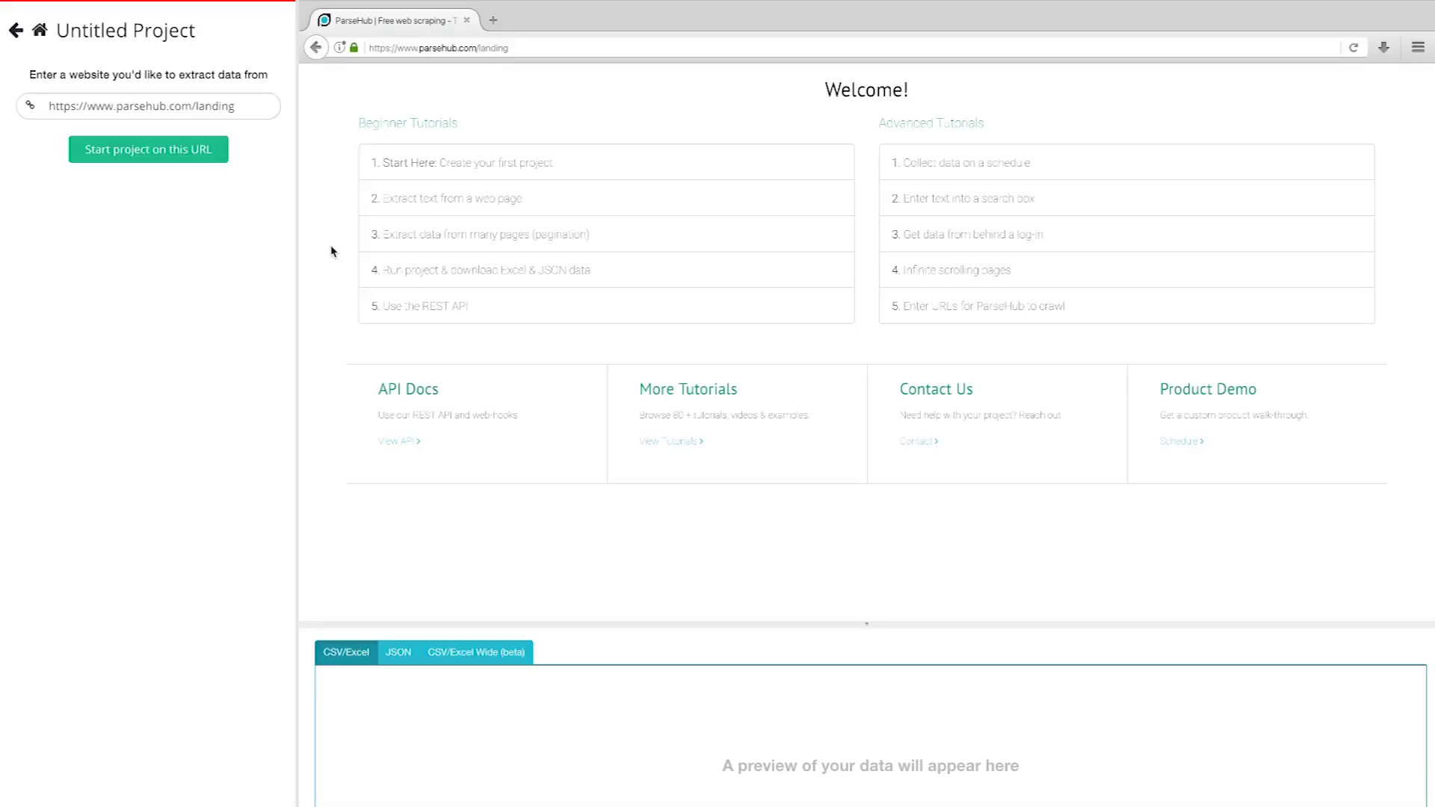
triple_click(265, 113)
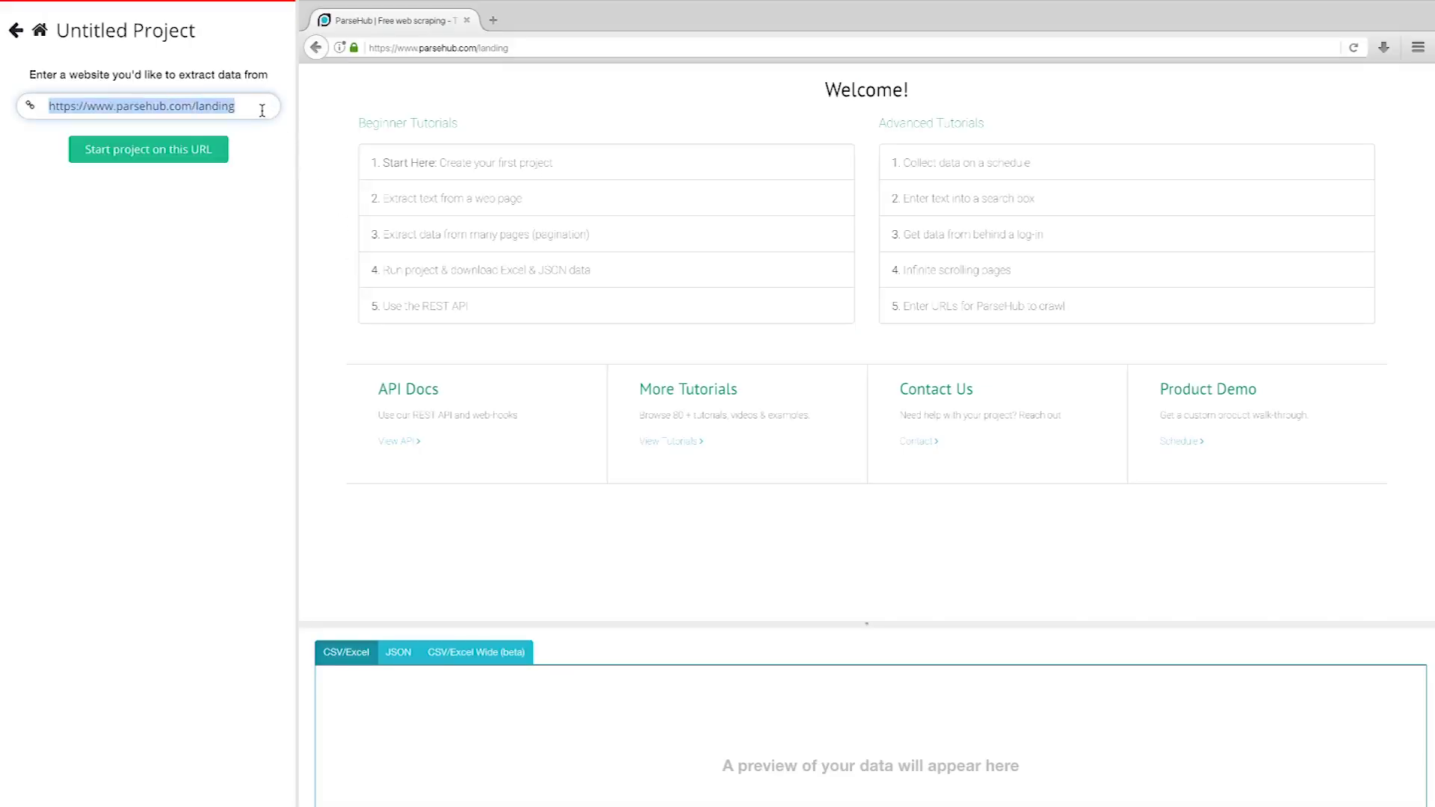
key(ctrl+v)
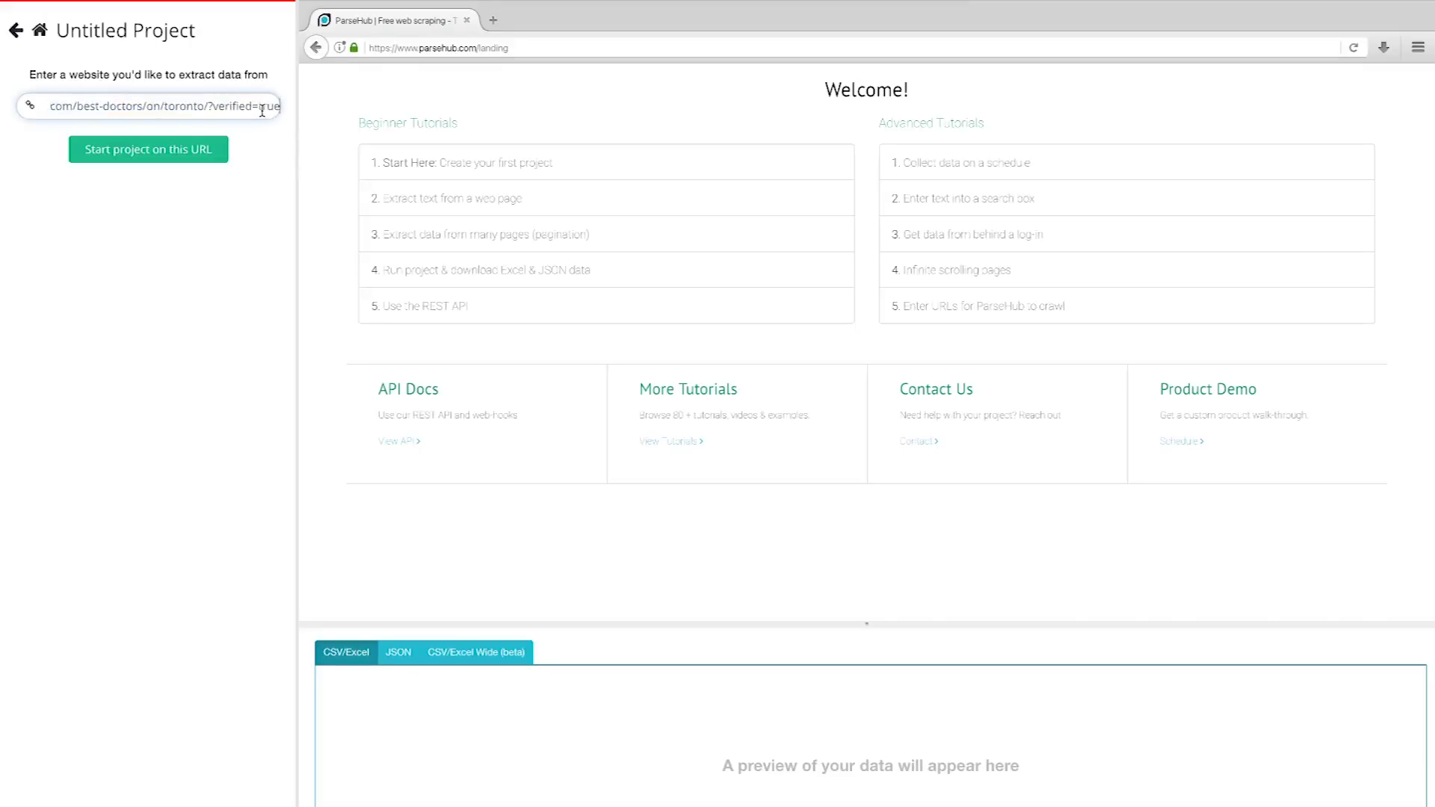
click(192, 152)
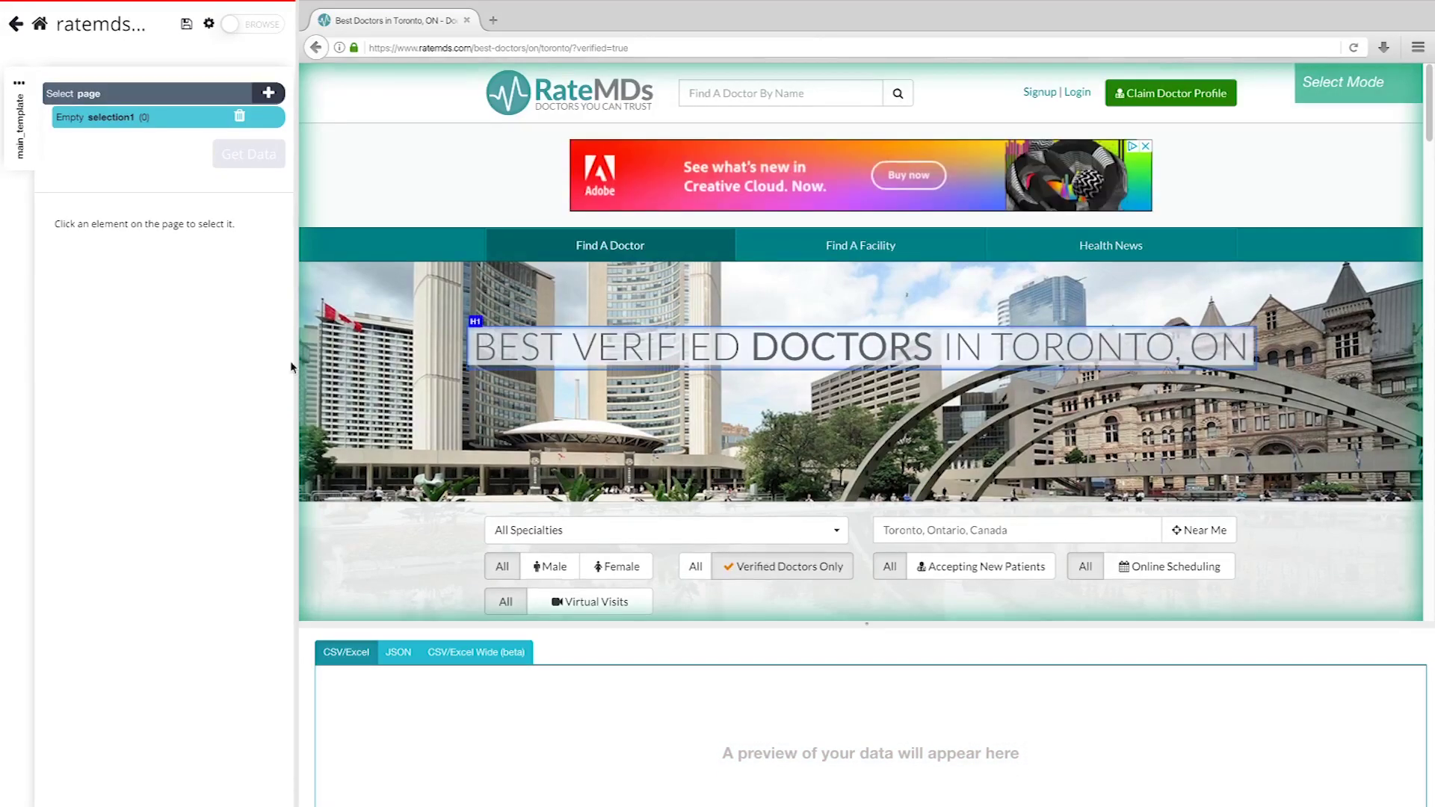
Step: Select all ten doctor names with their profile URLs and name the selection doctors_name
scroll(755, 378, down, 6)
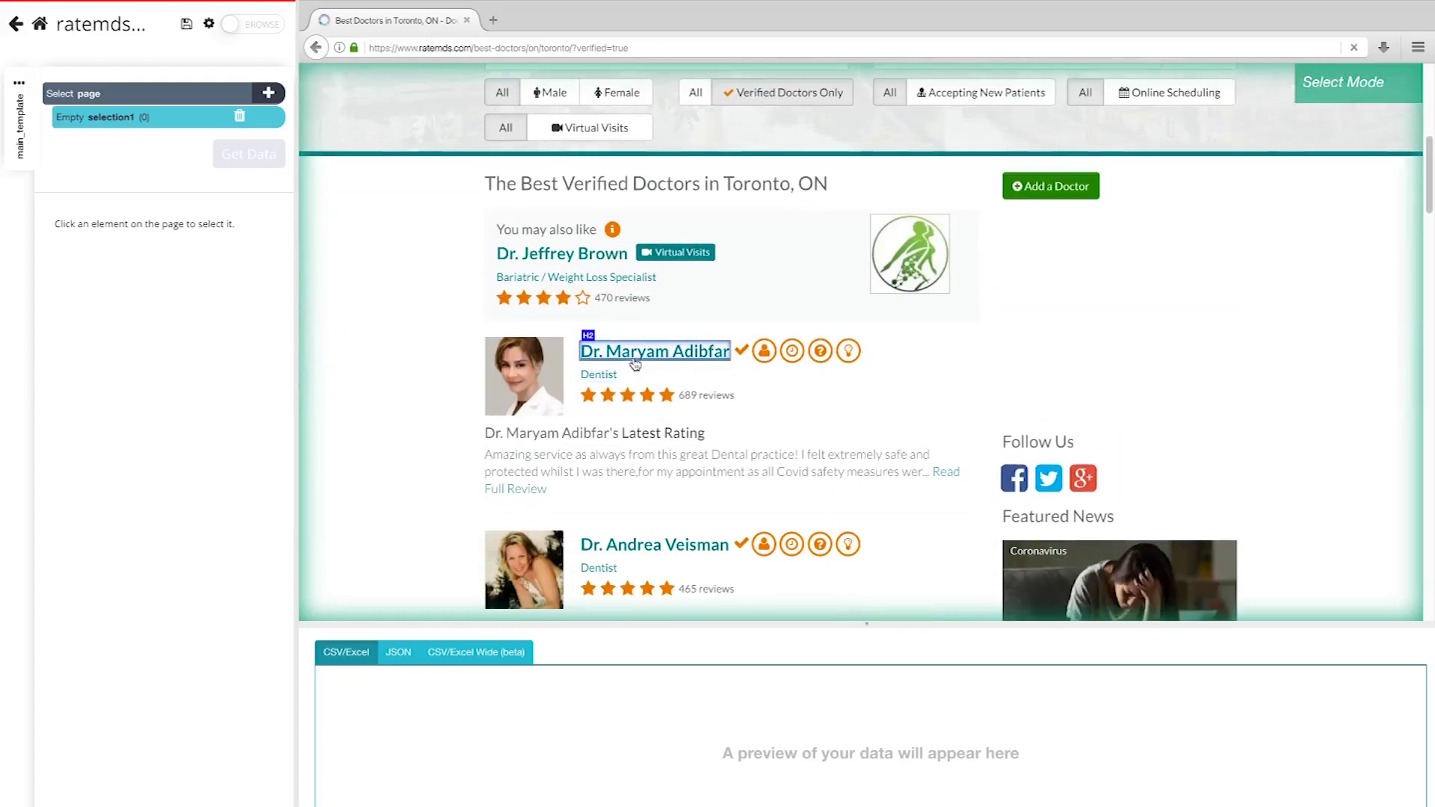
click(635, 364)
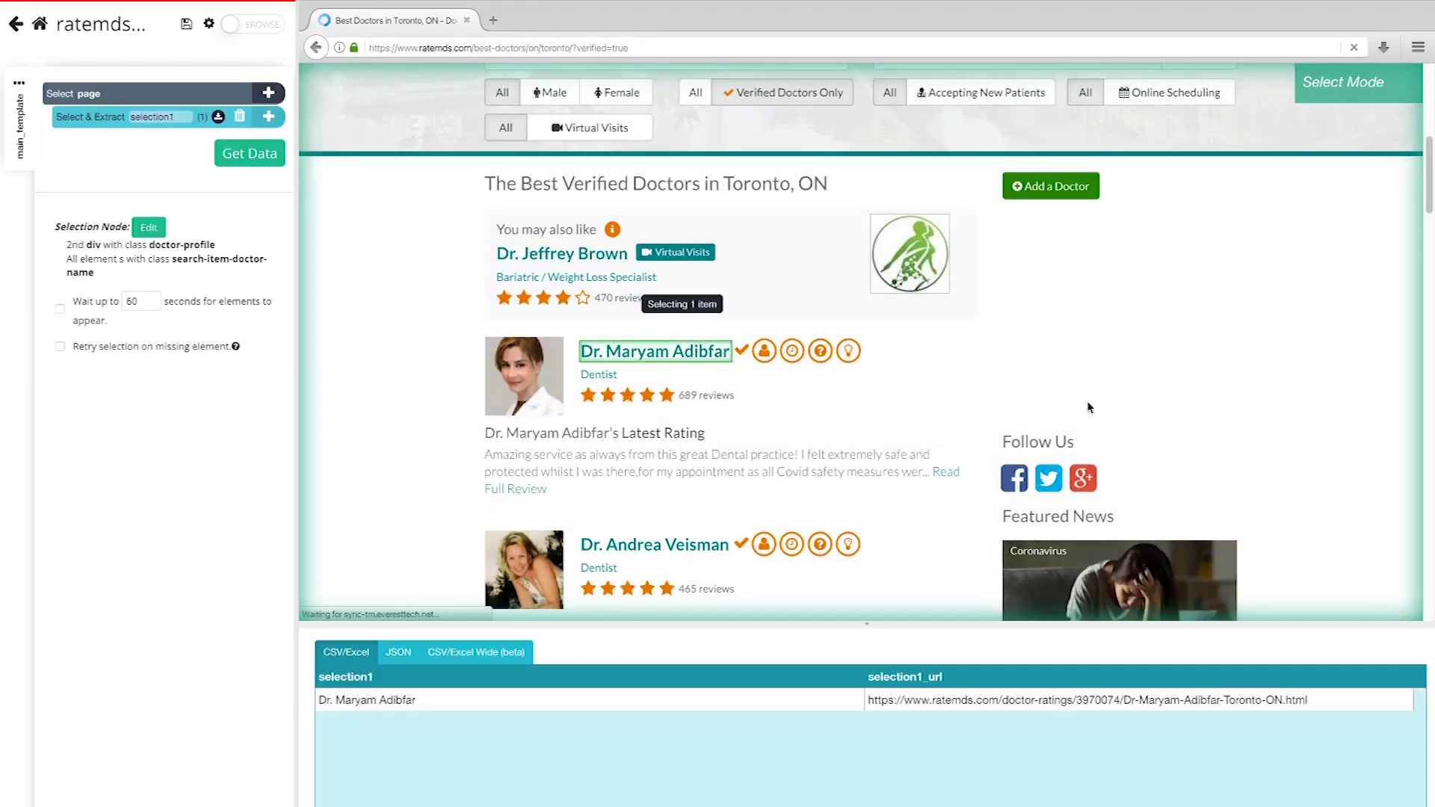
scroll(1087, 404, down, 3)
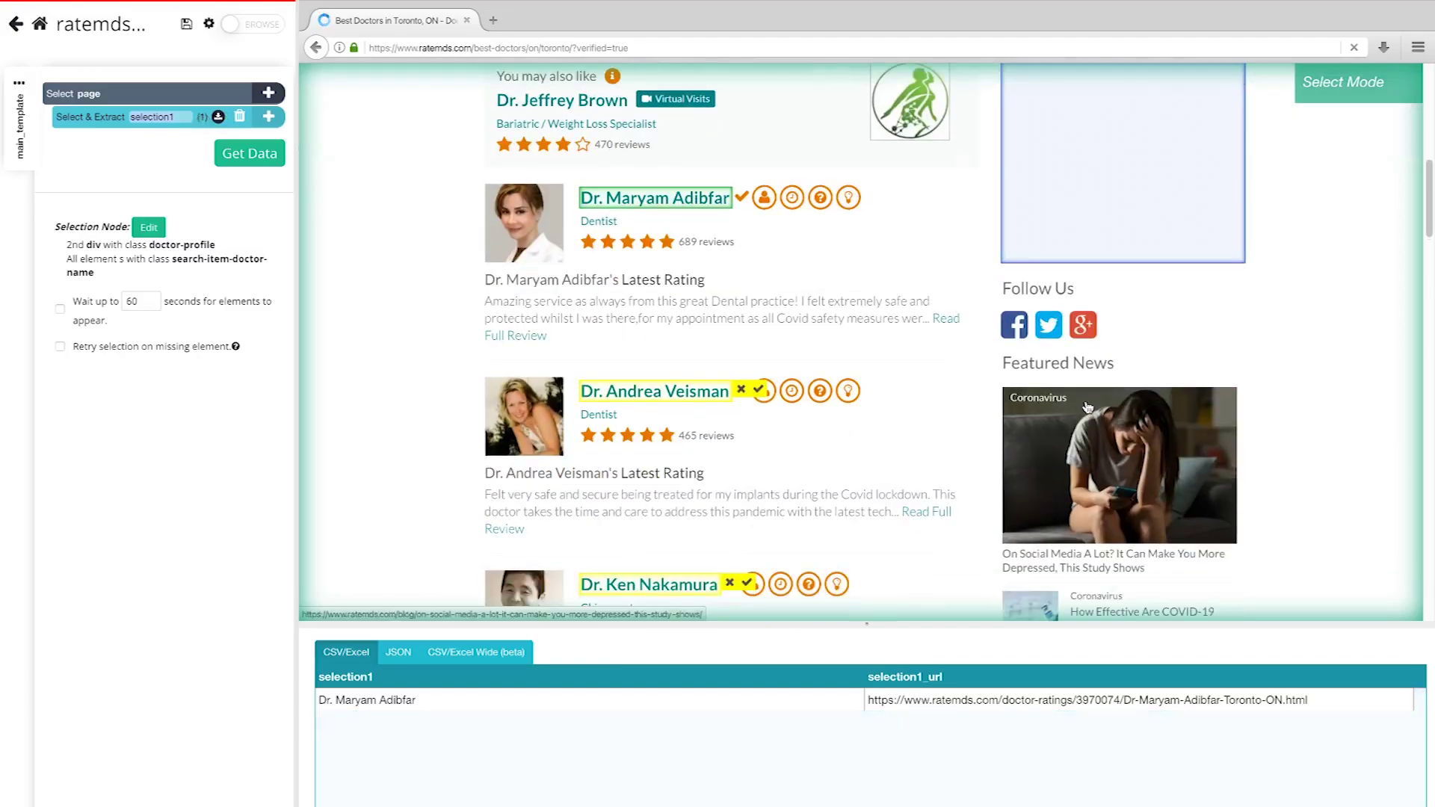
scroll(630, 395, down, 3)
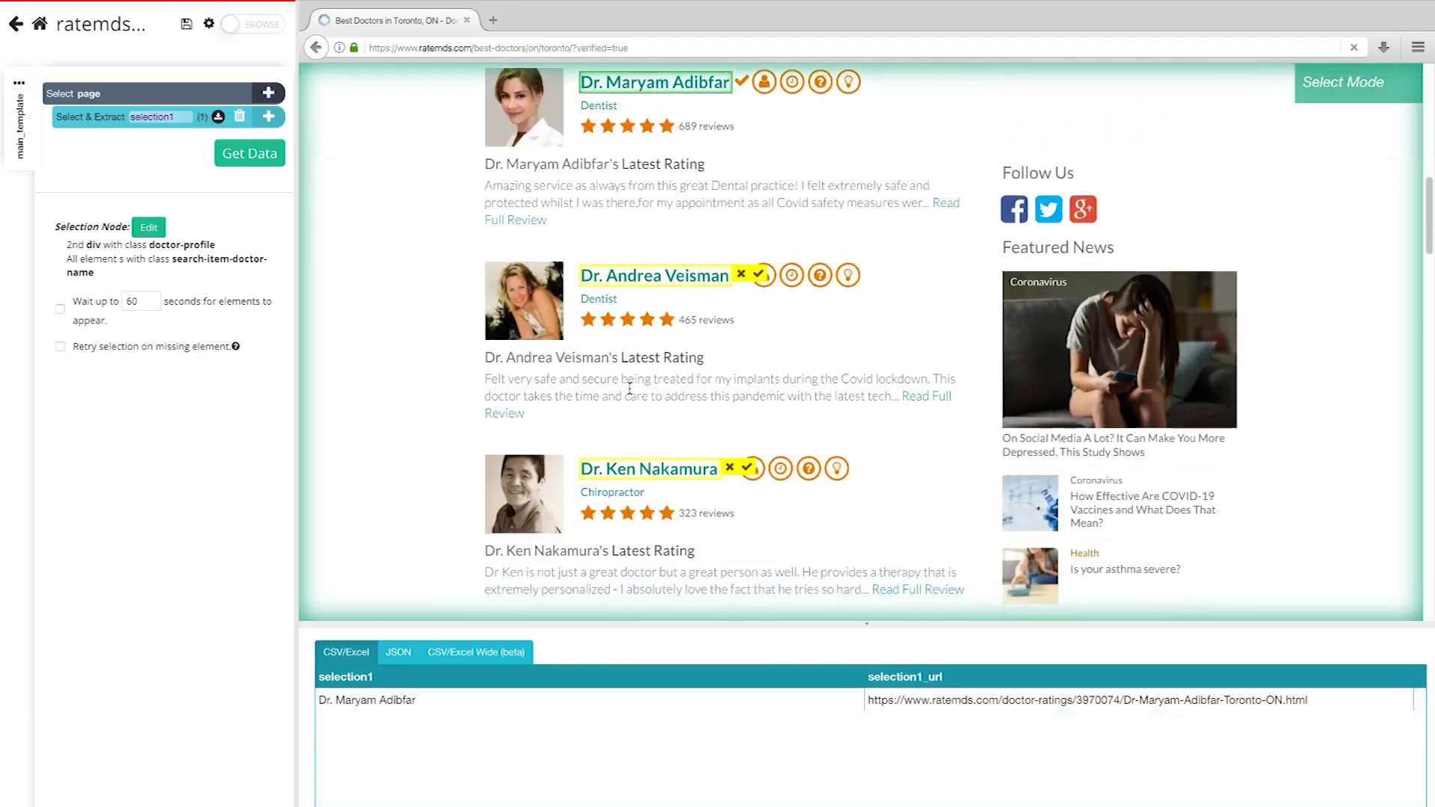
scroll(632, 394, up, 1)
click(665, 180)
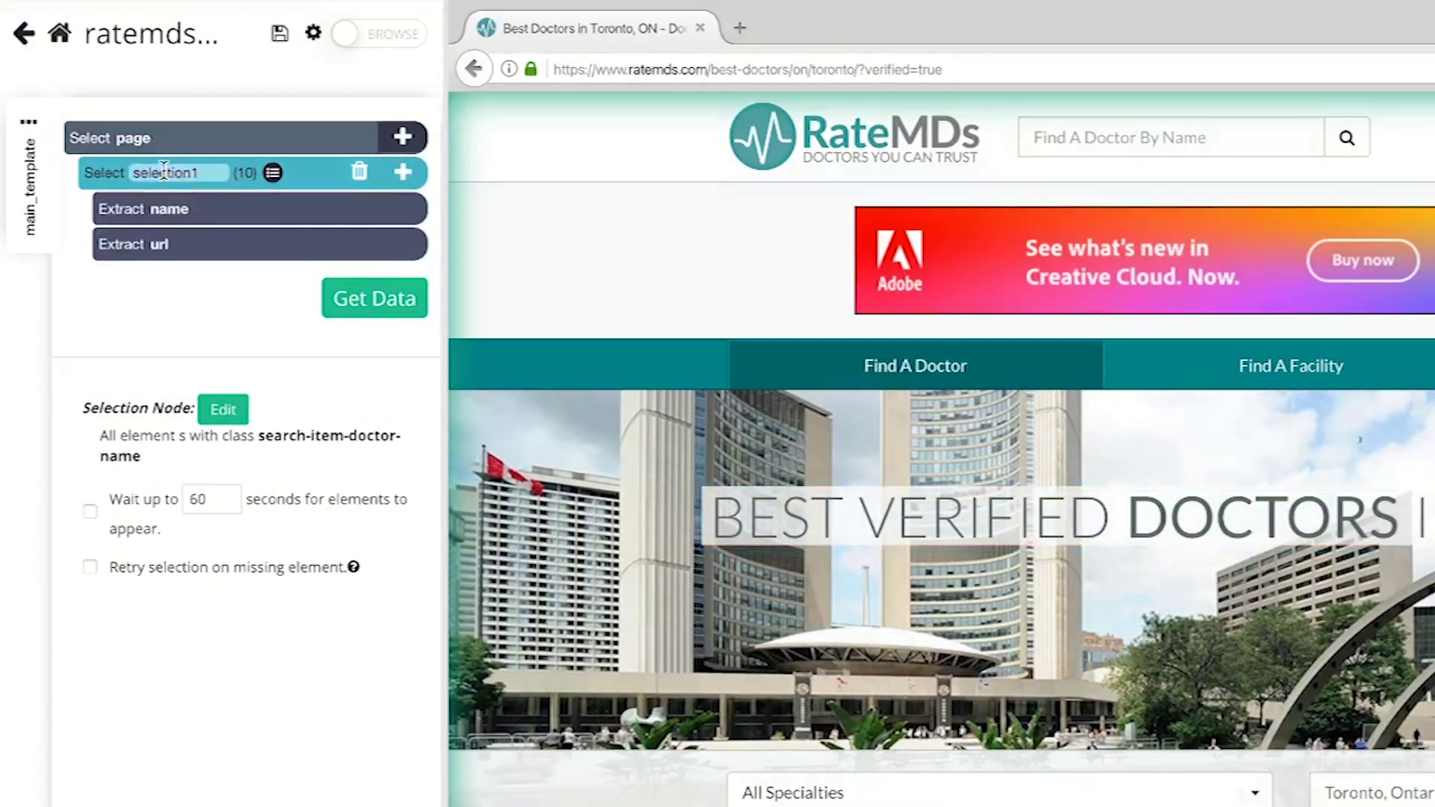
text(doctors_name)
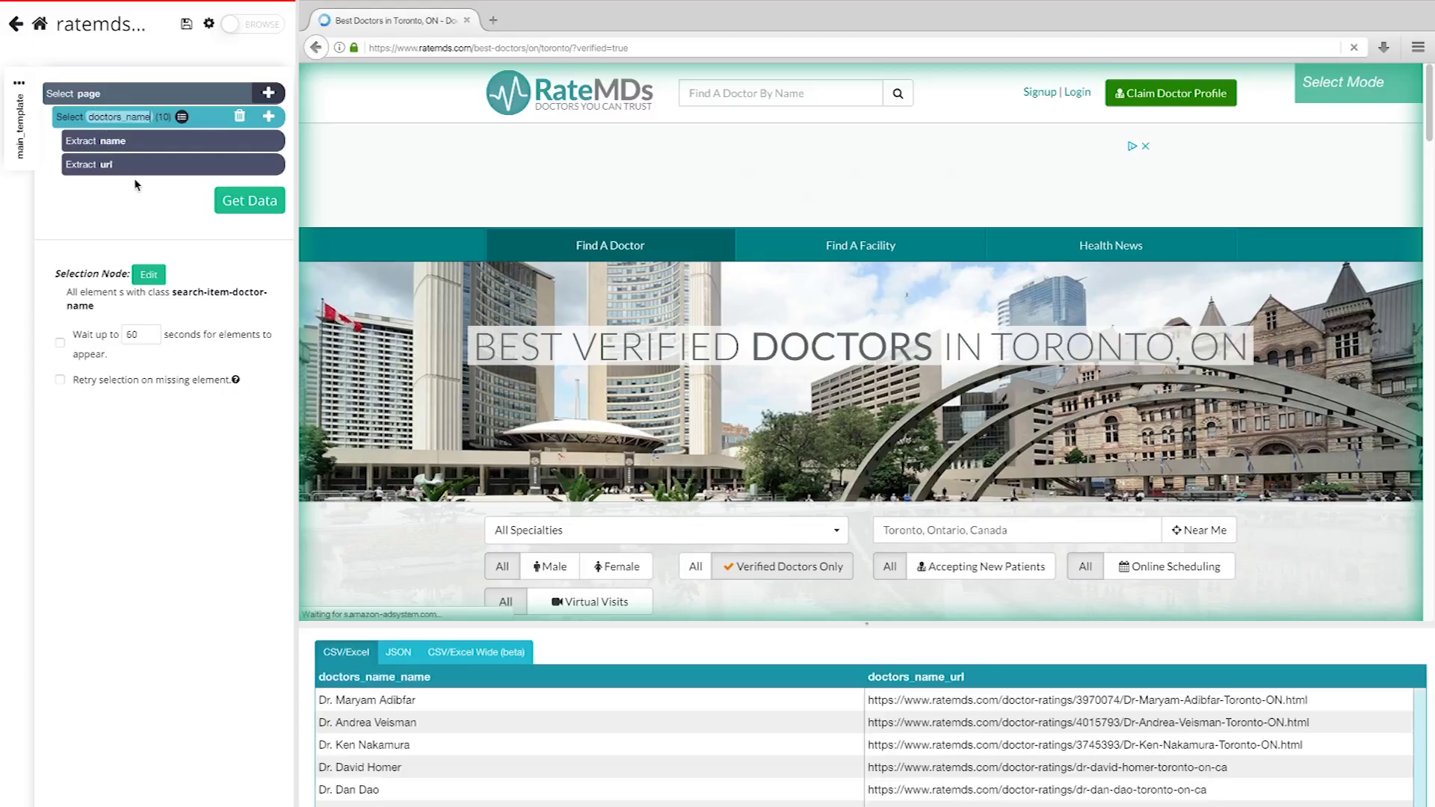
key(Return)
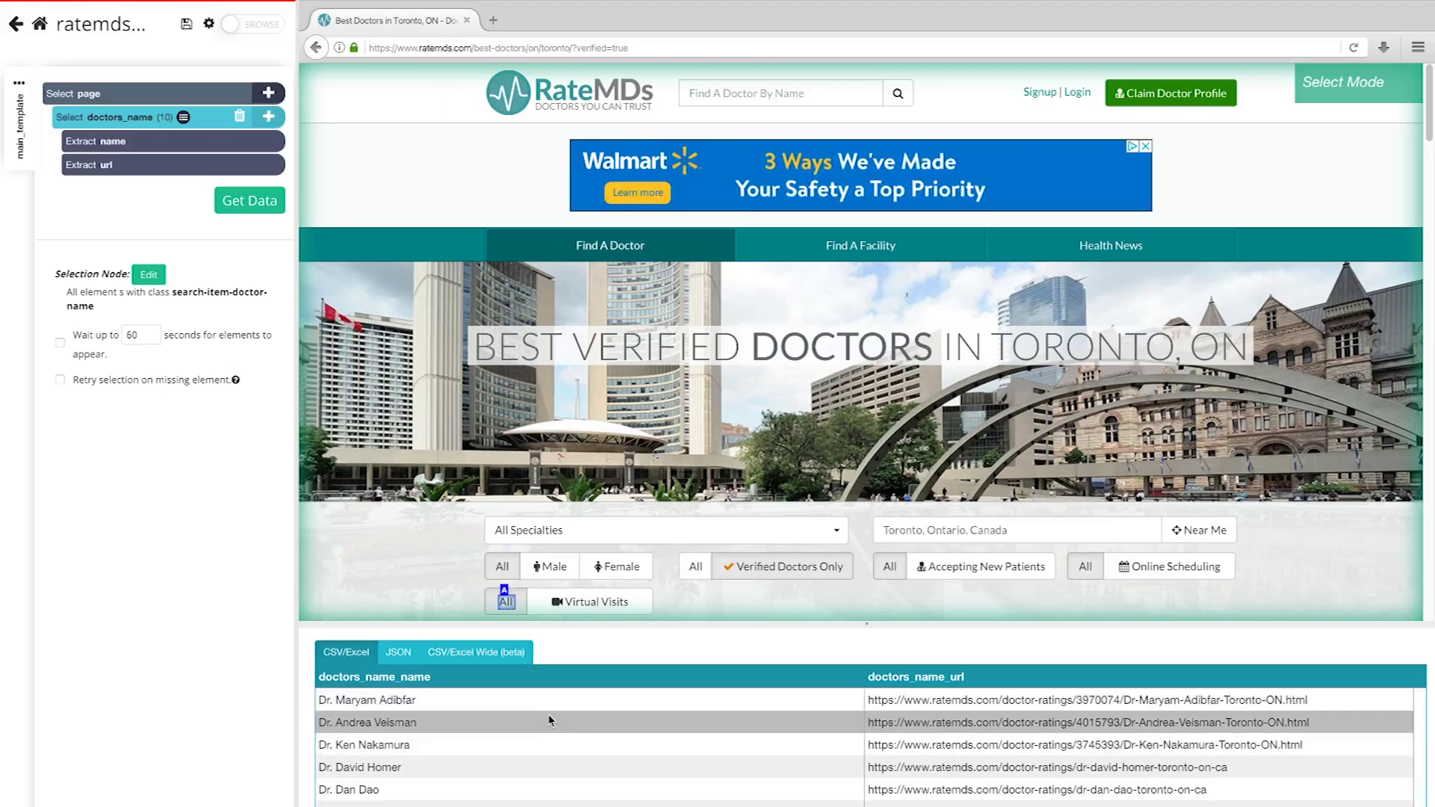
Step: Add a relative selection linking each doctor name to its specialty label, e.g. Dentist
scroll(859, 449, down, 6)
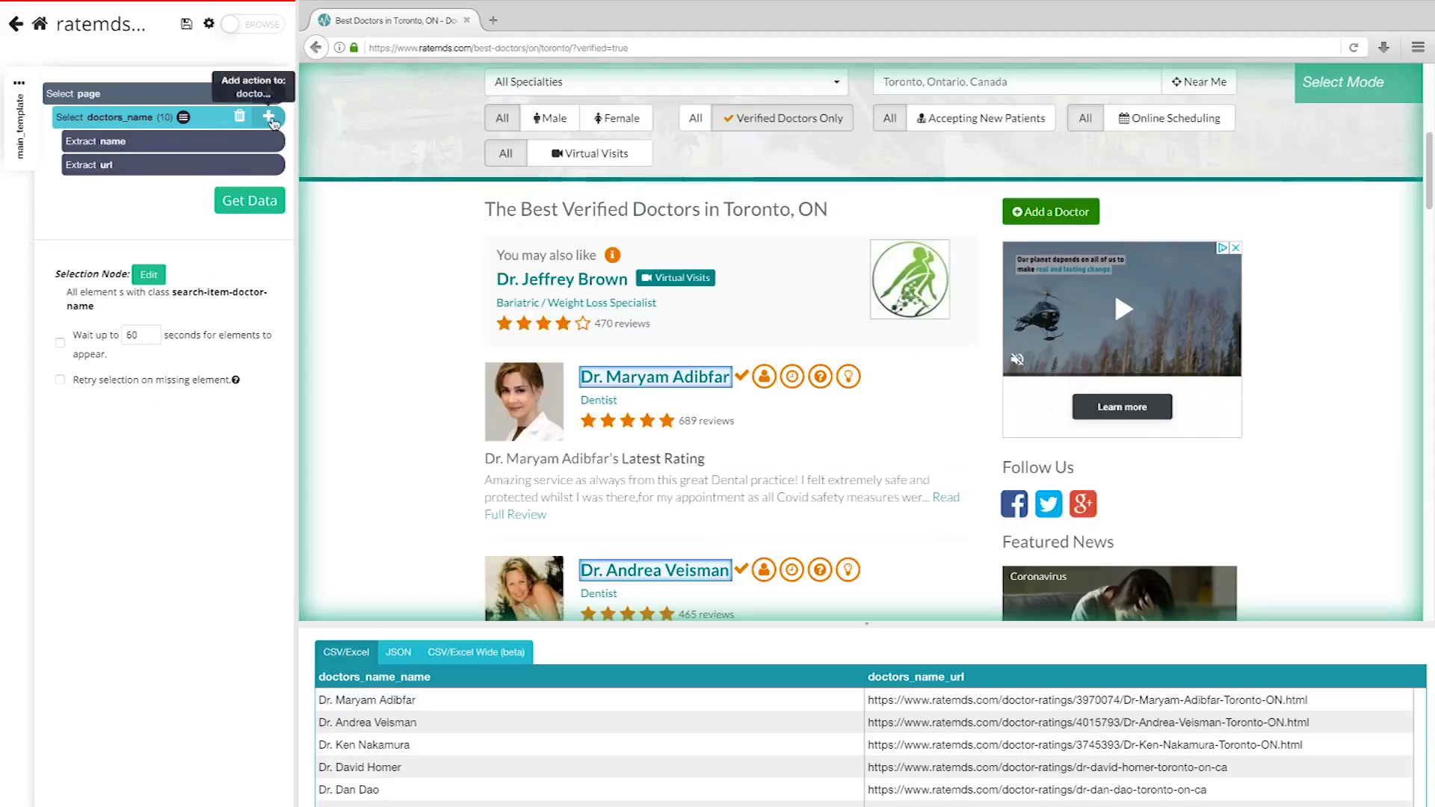
click(270, 118)
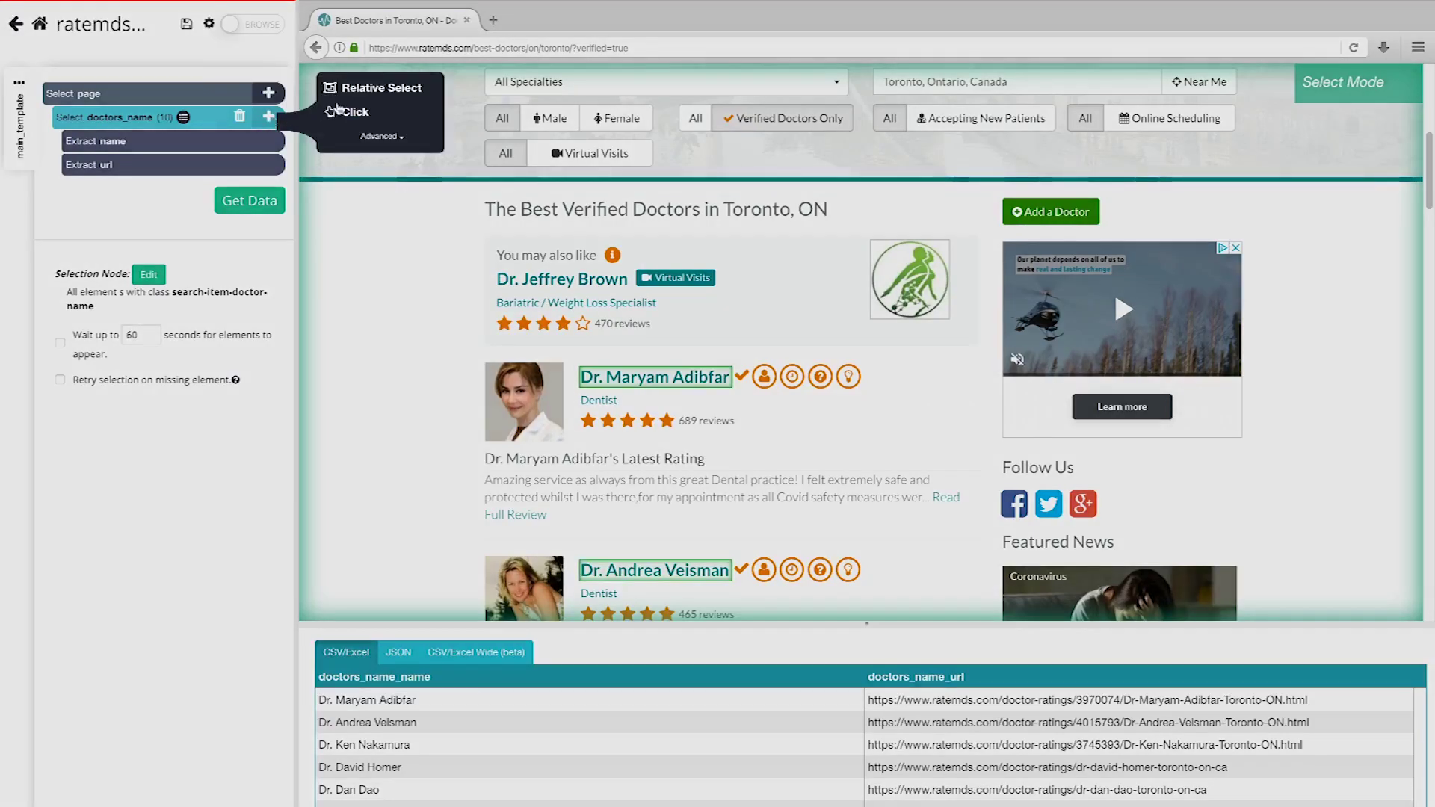
click(388, 105)
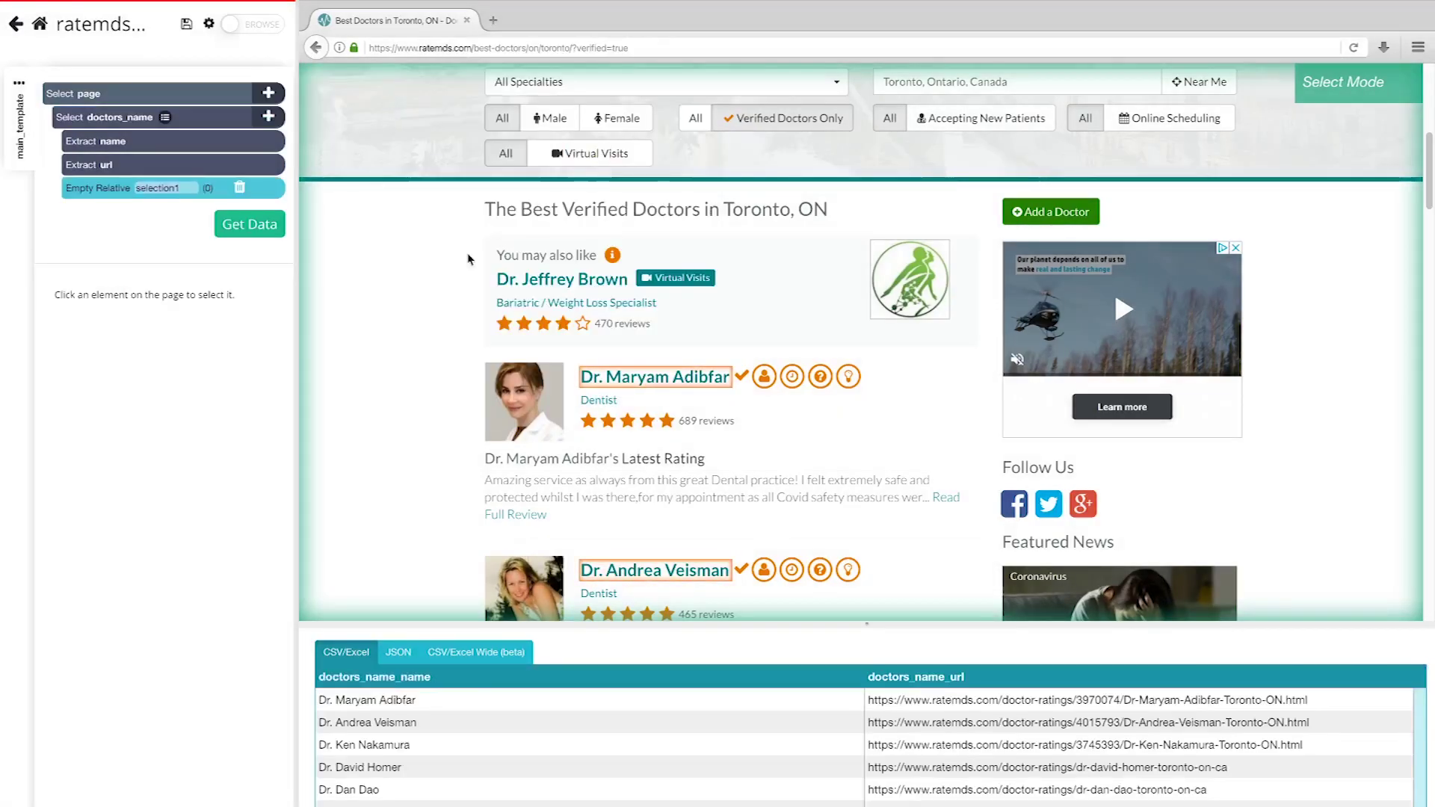
click(606, 383)
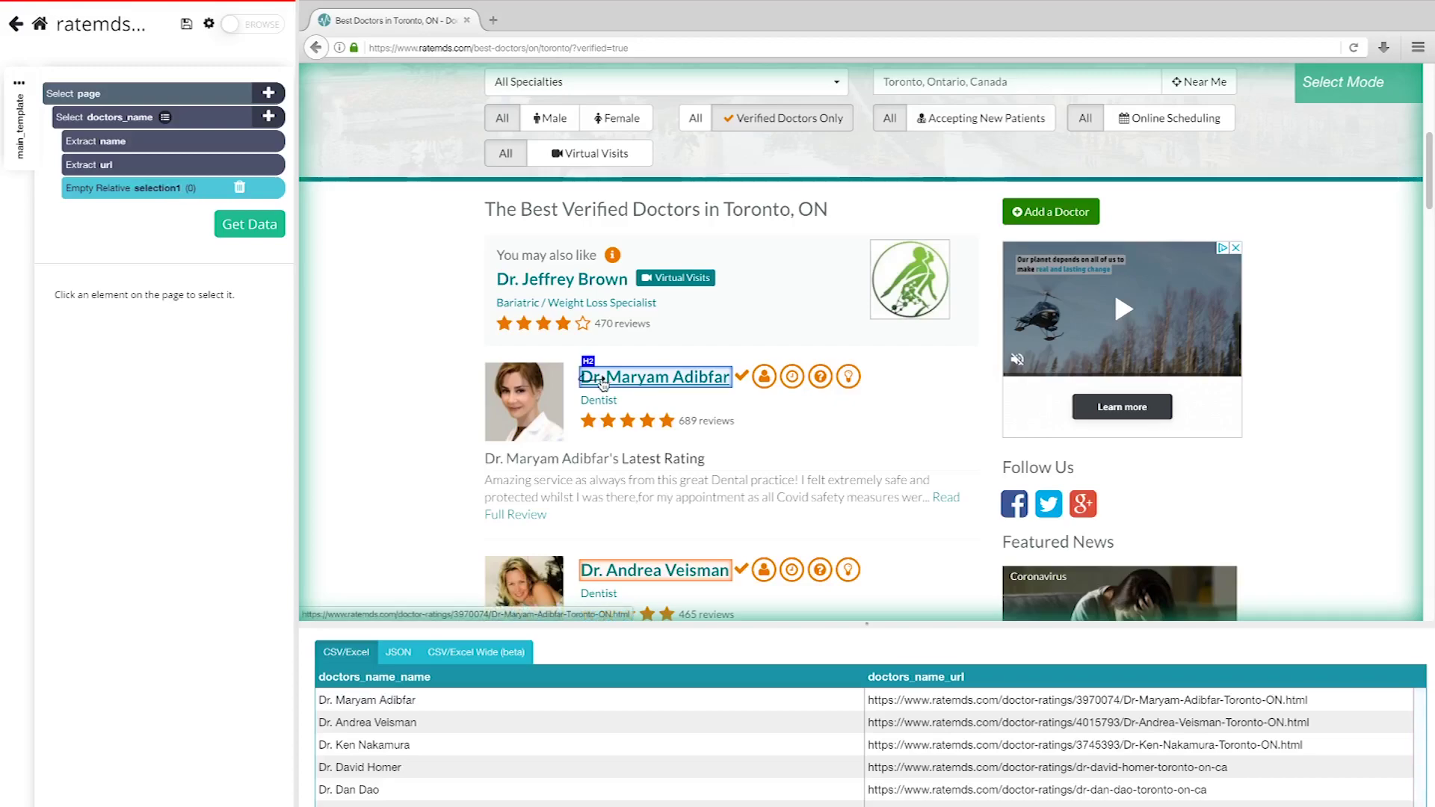
click(580, 397)
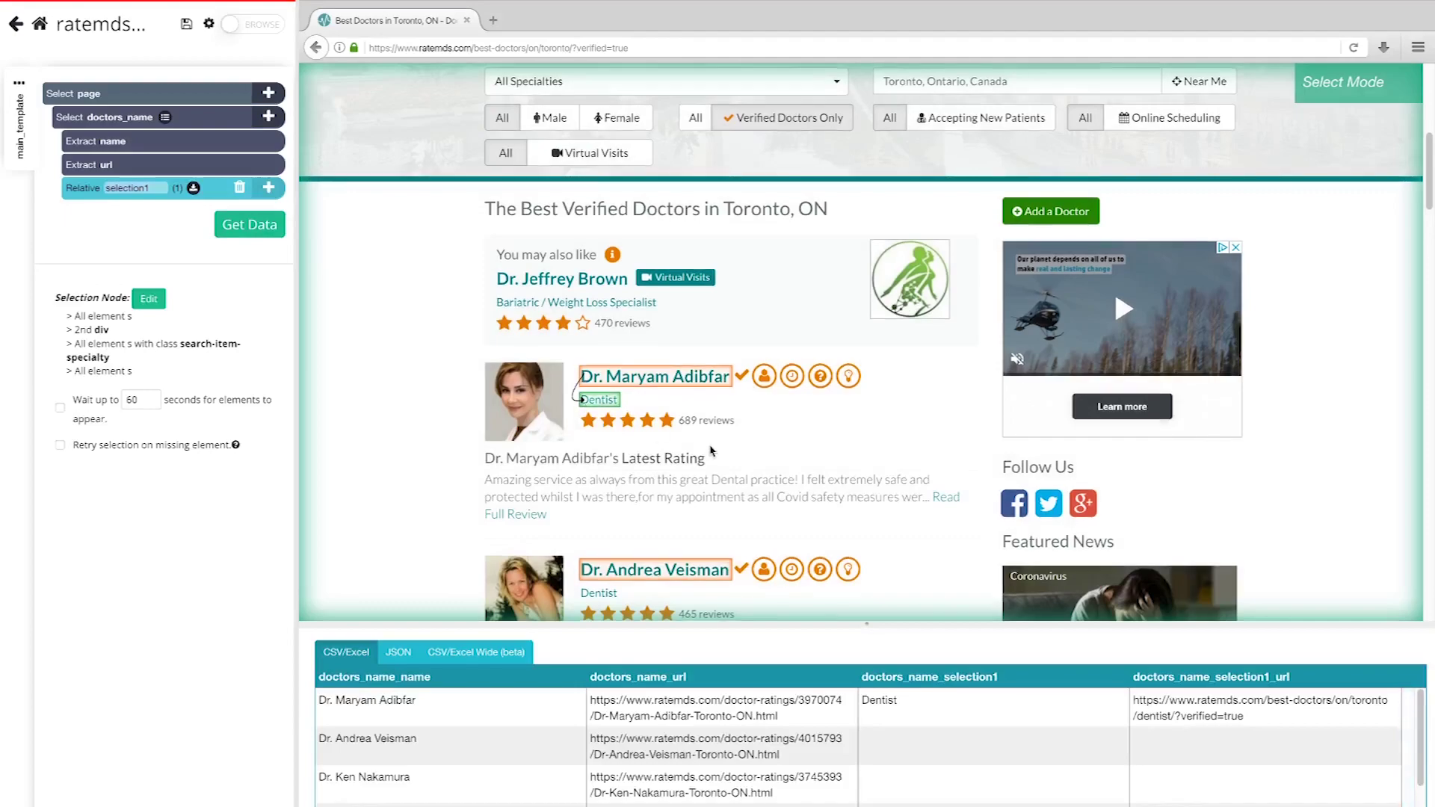
scroll(712, 450, down, 2)
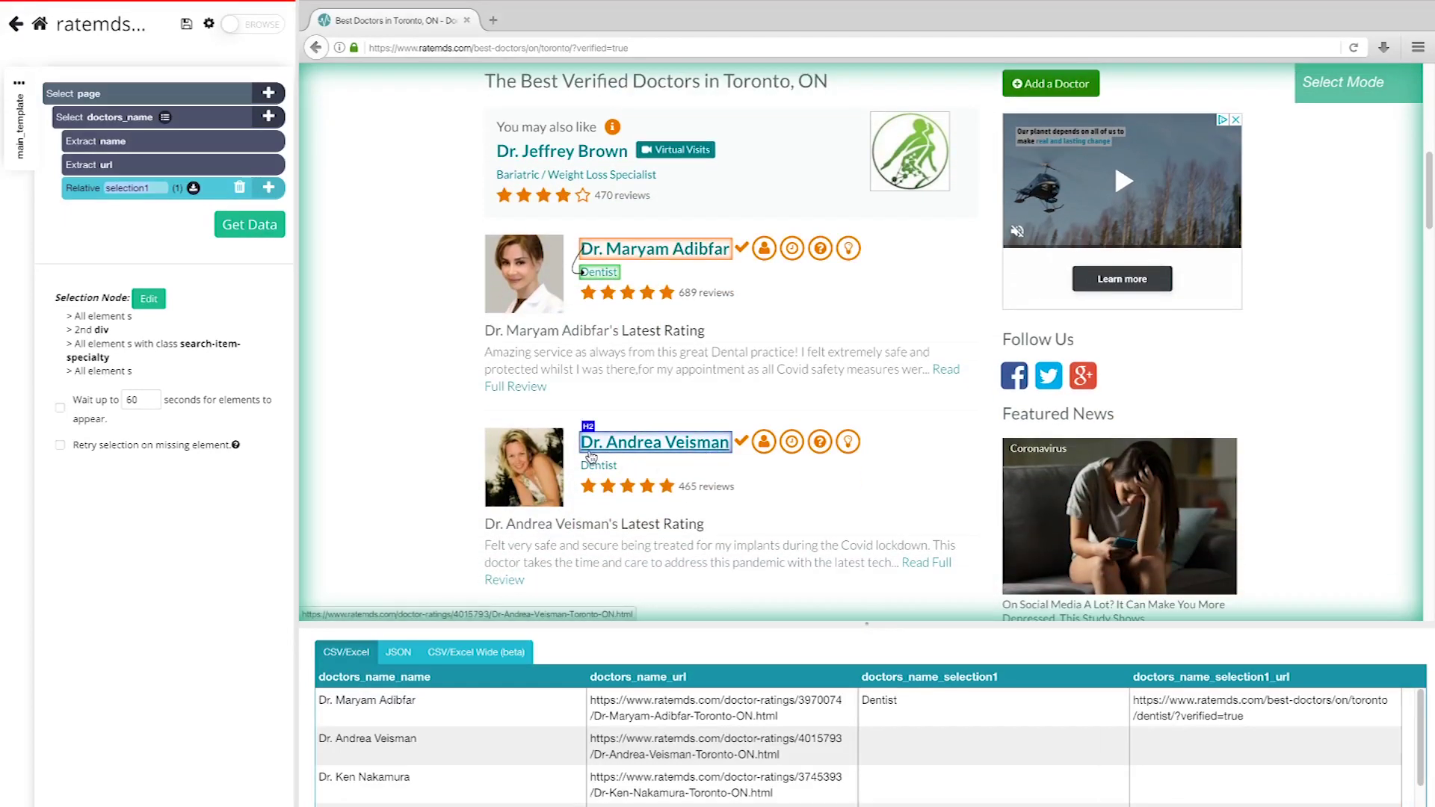
click(587, 444)
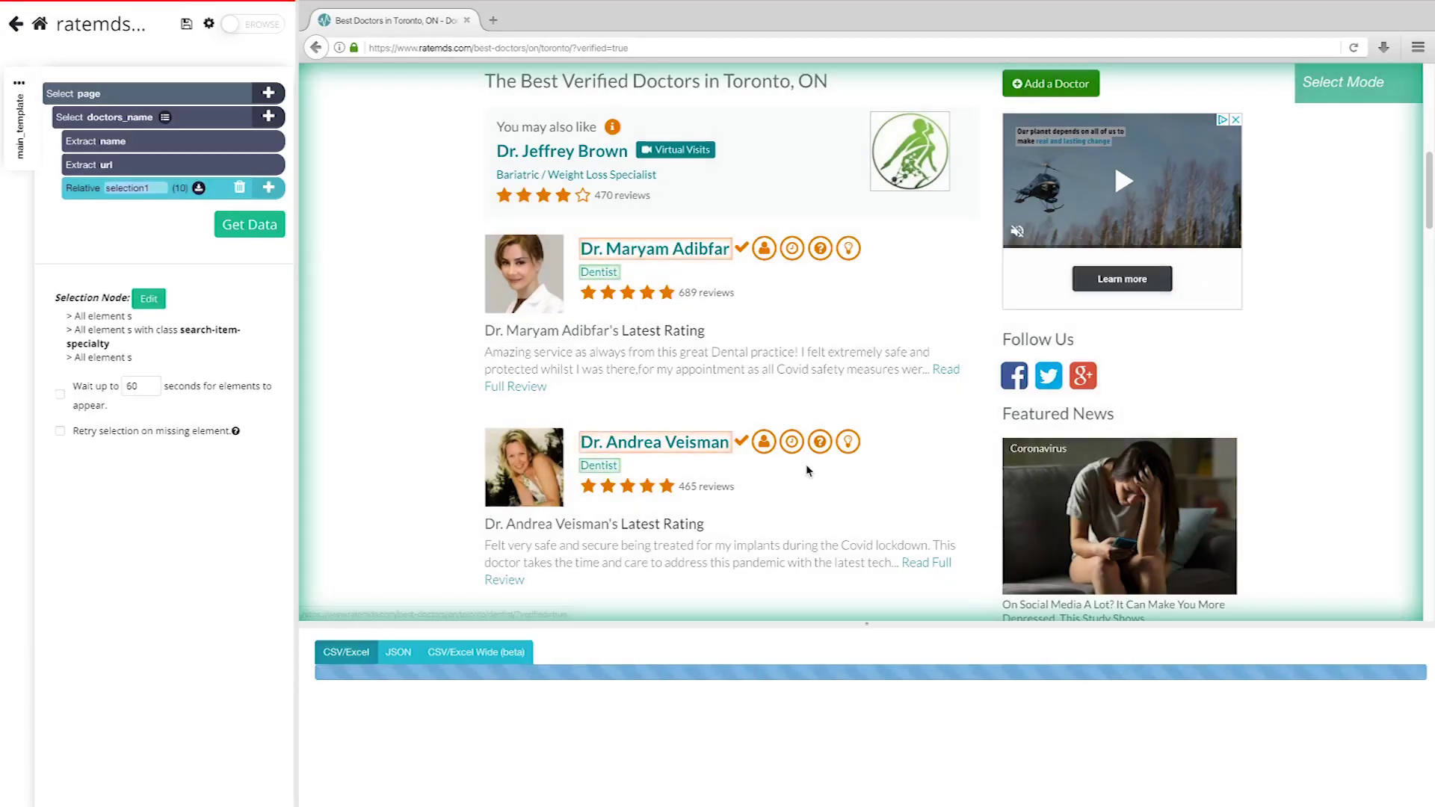
scroll(807, 471, down, 6)
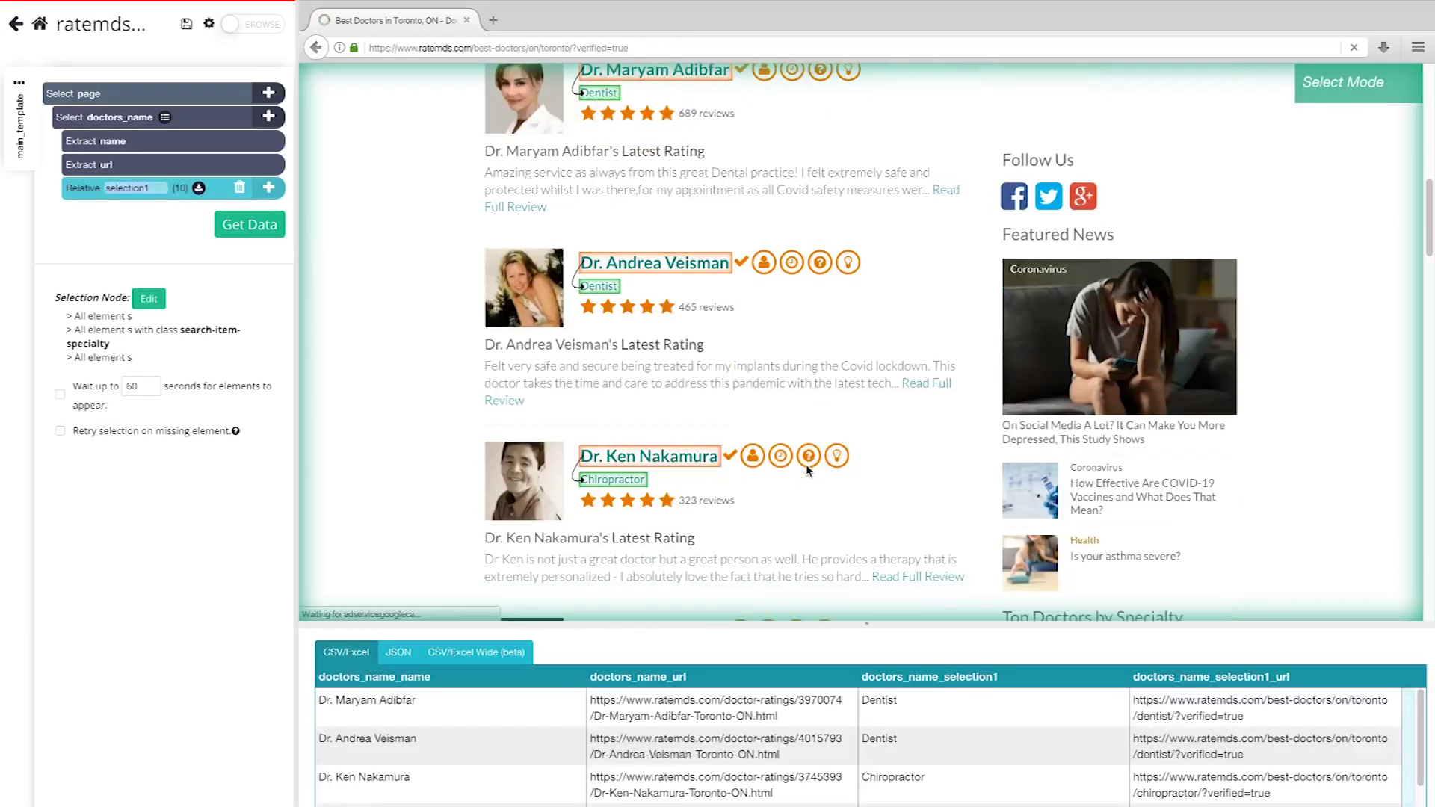
scroll(808, 471, down, 4)
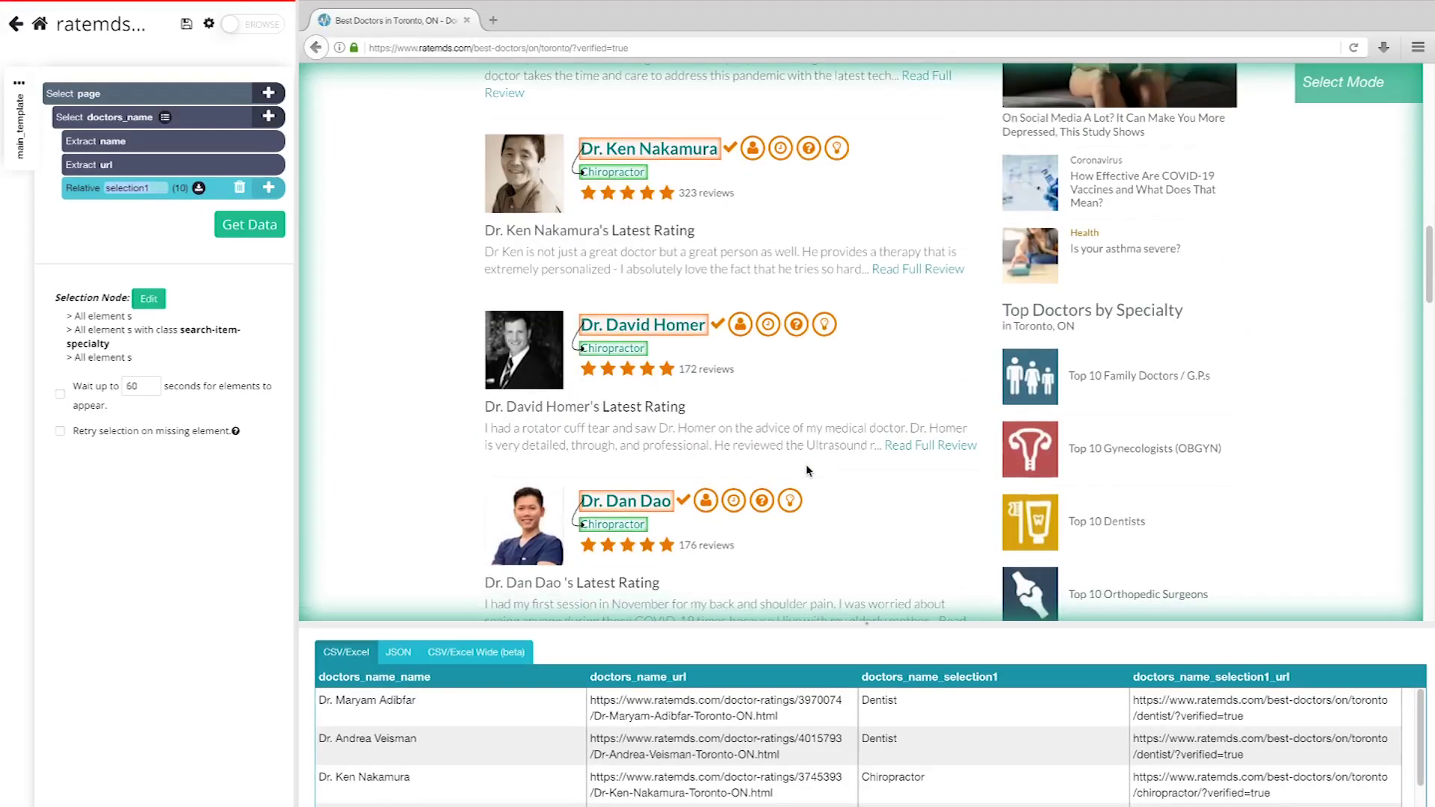
Step: Rename the specialty selection to Job_title and delete its Job_title_url extraction
double_click(135, 187)
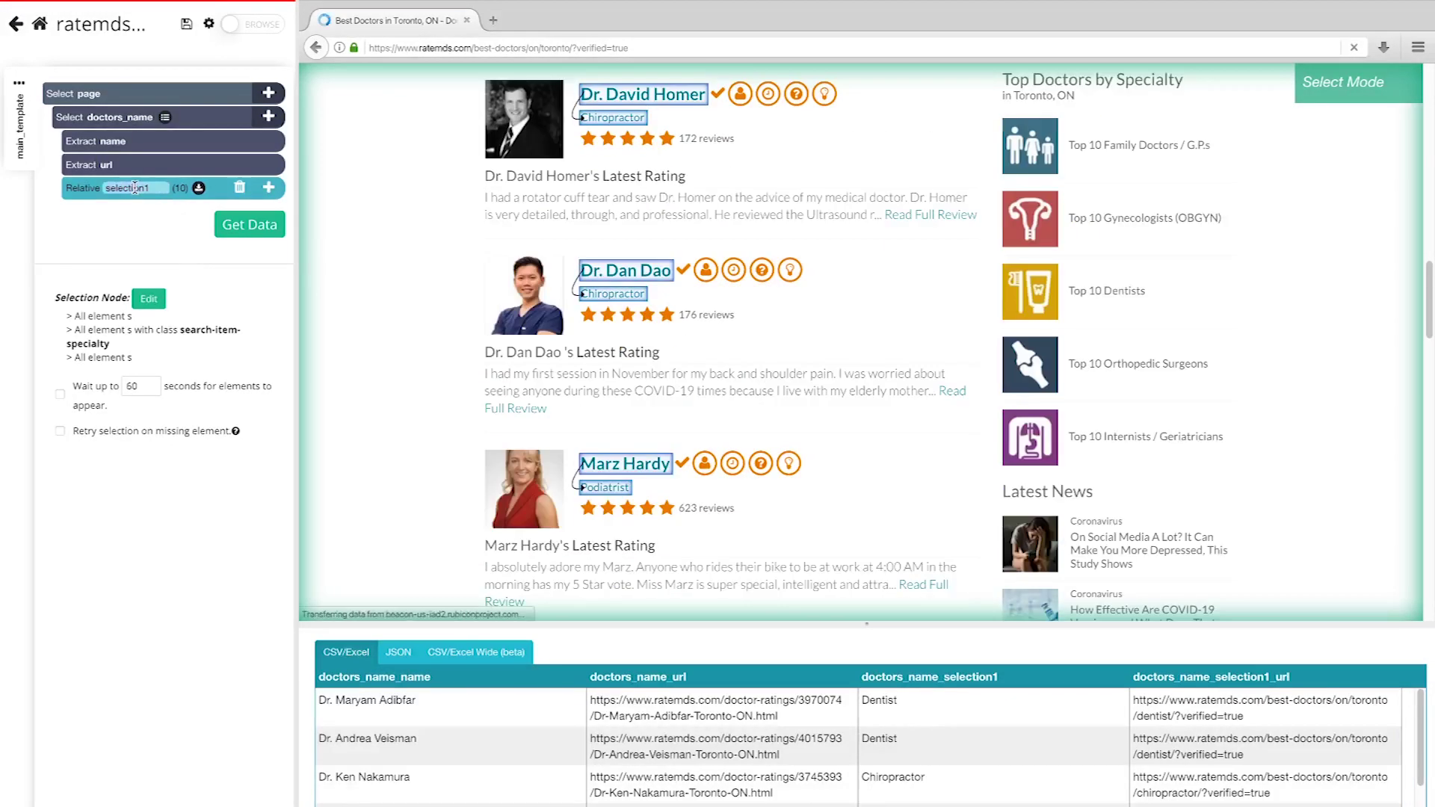
text(Job_title)
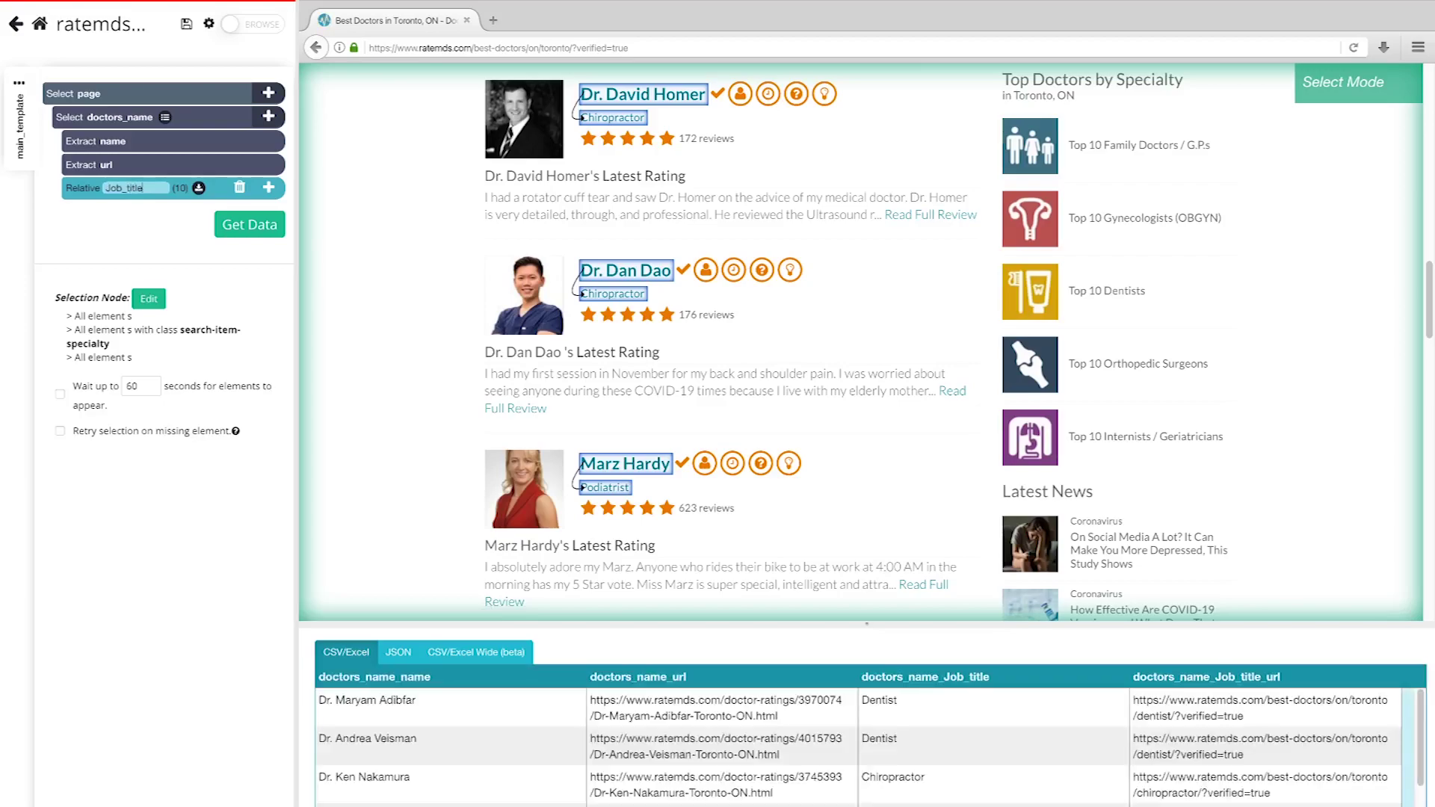
click(199, 190)
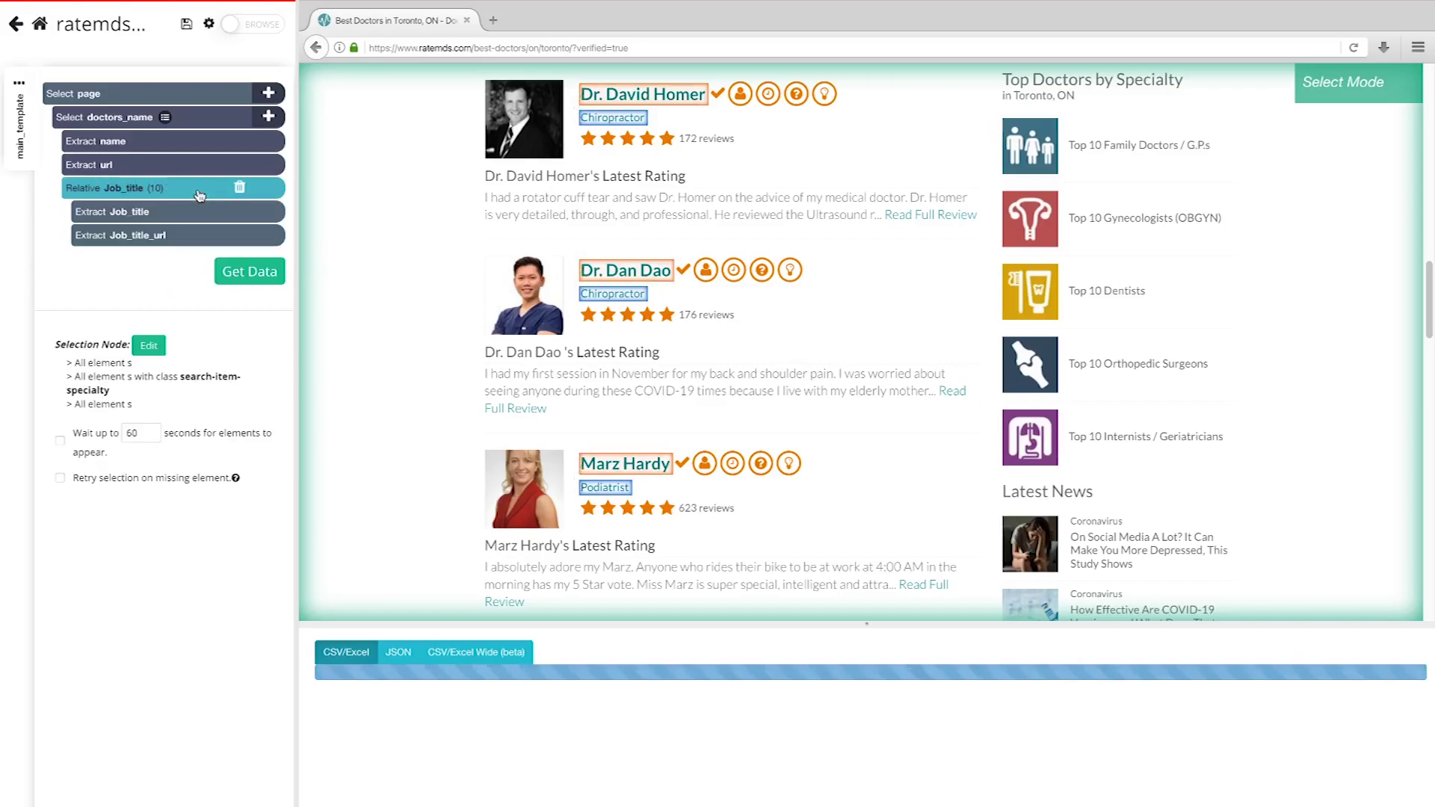
click(234, 235)
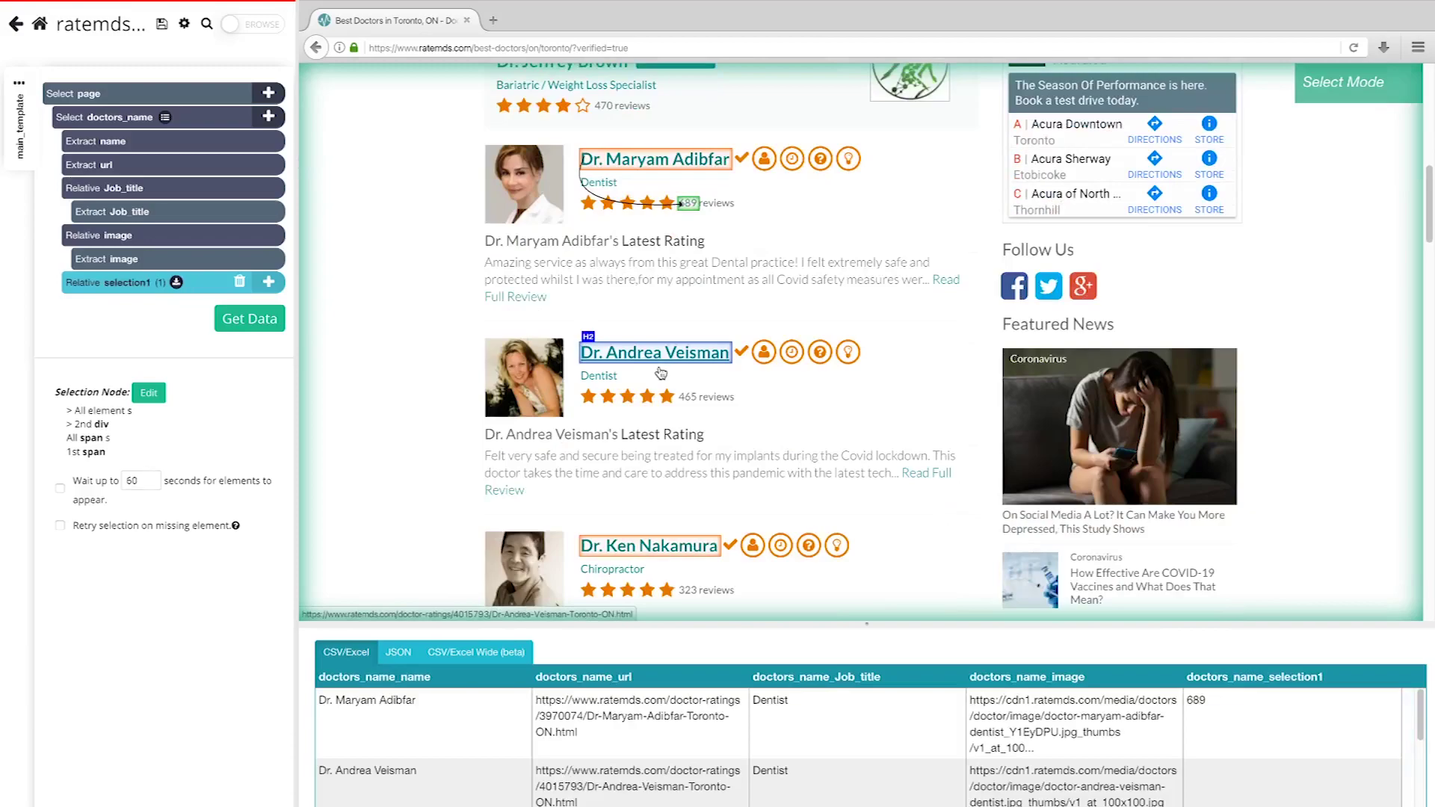
Step: Relate each doctors_name item to the review count under the first doctor
click(680, 397)
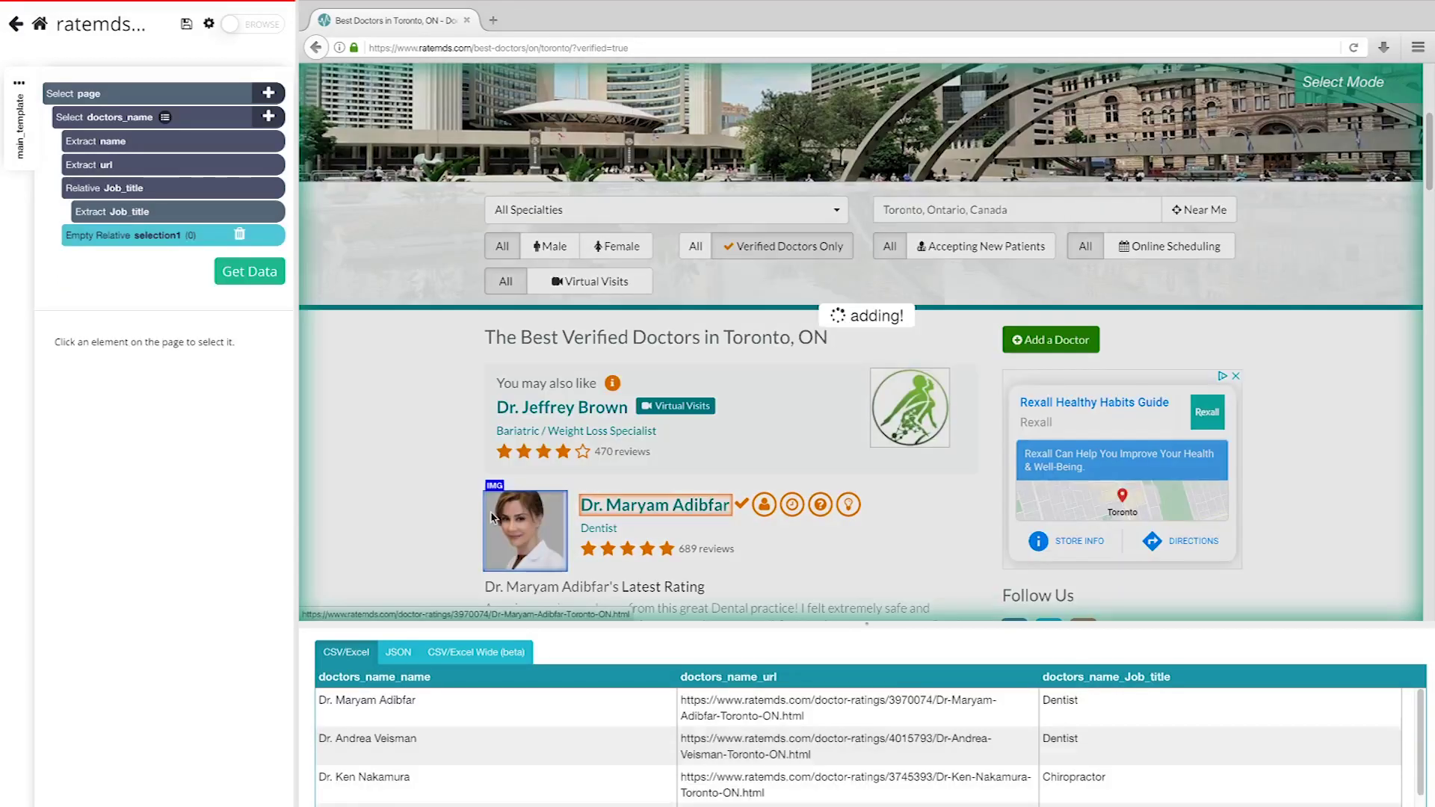
scroll(404, 390, down, 3)
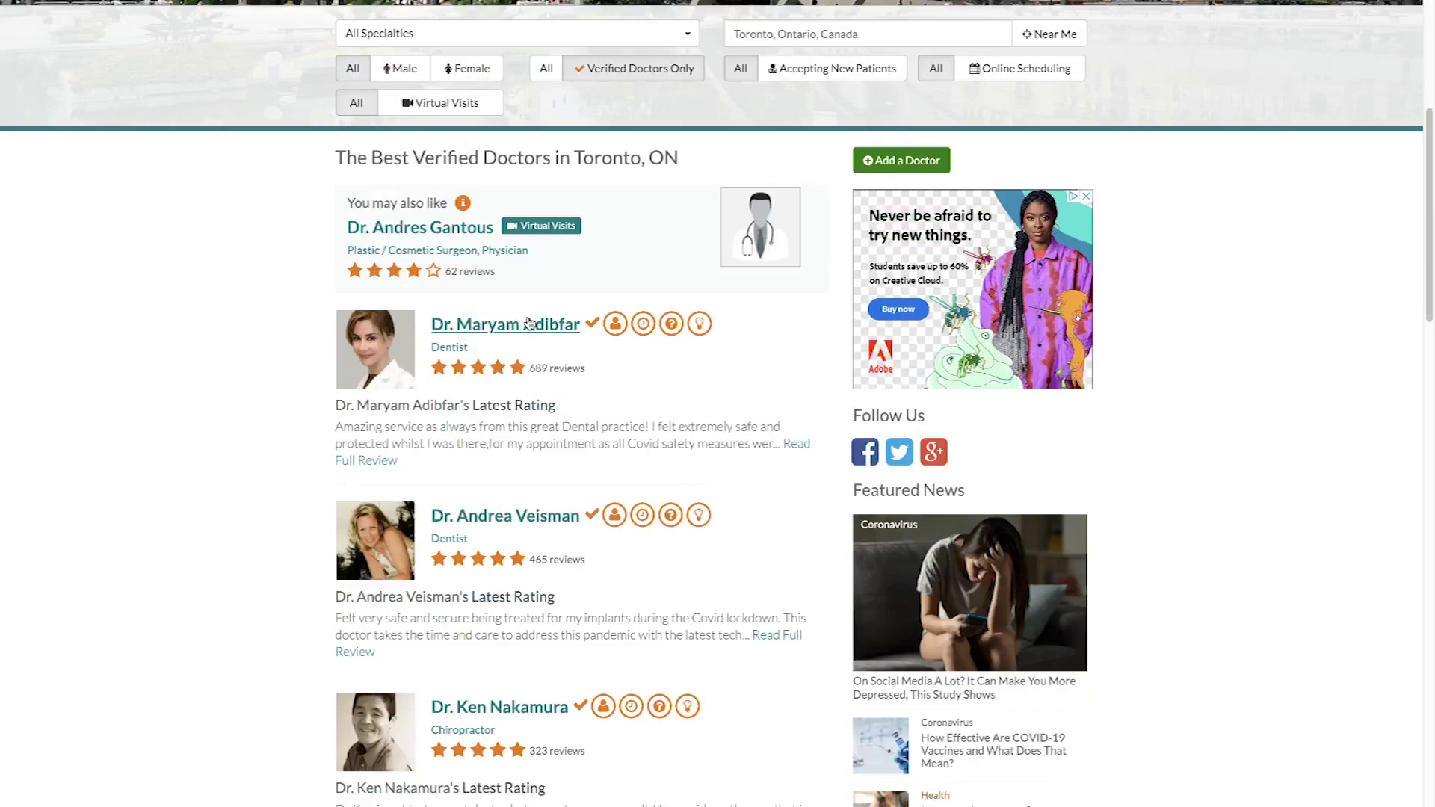
Step: Open the listed doctor's profile page showing 689 reviews and ratings
click(529, 323)
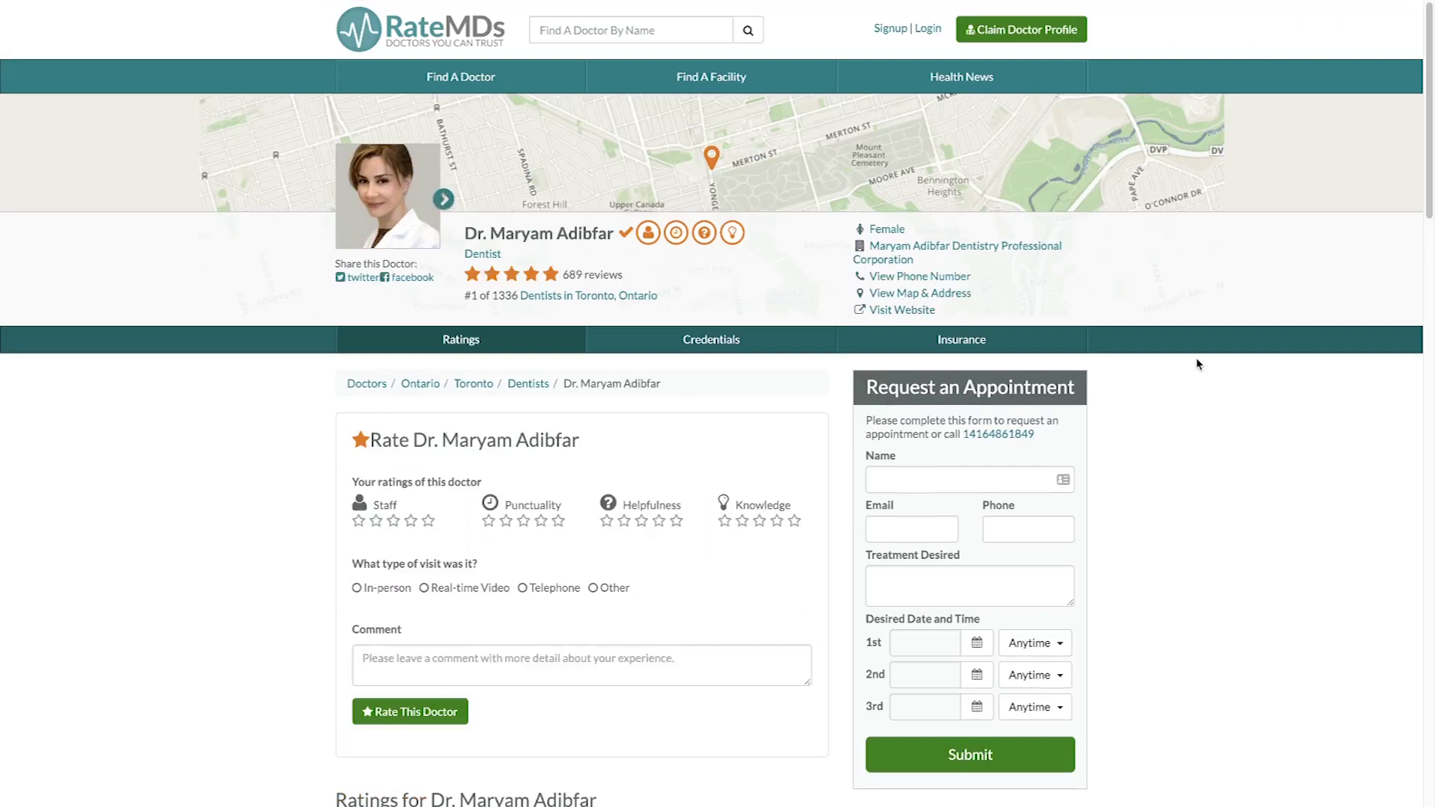
scroll(1196, 364, down, 1)
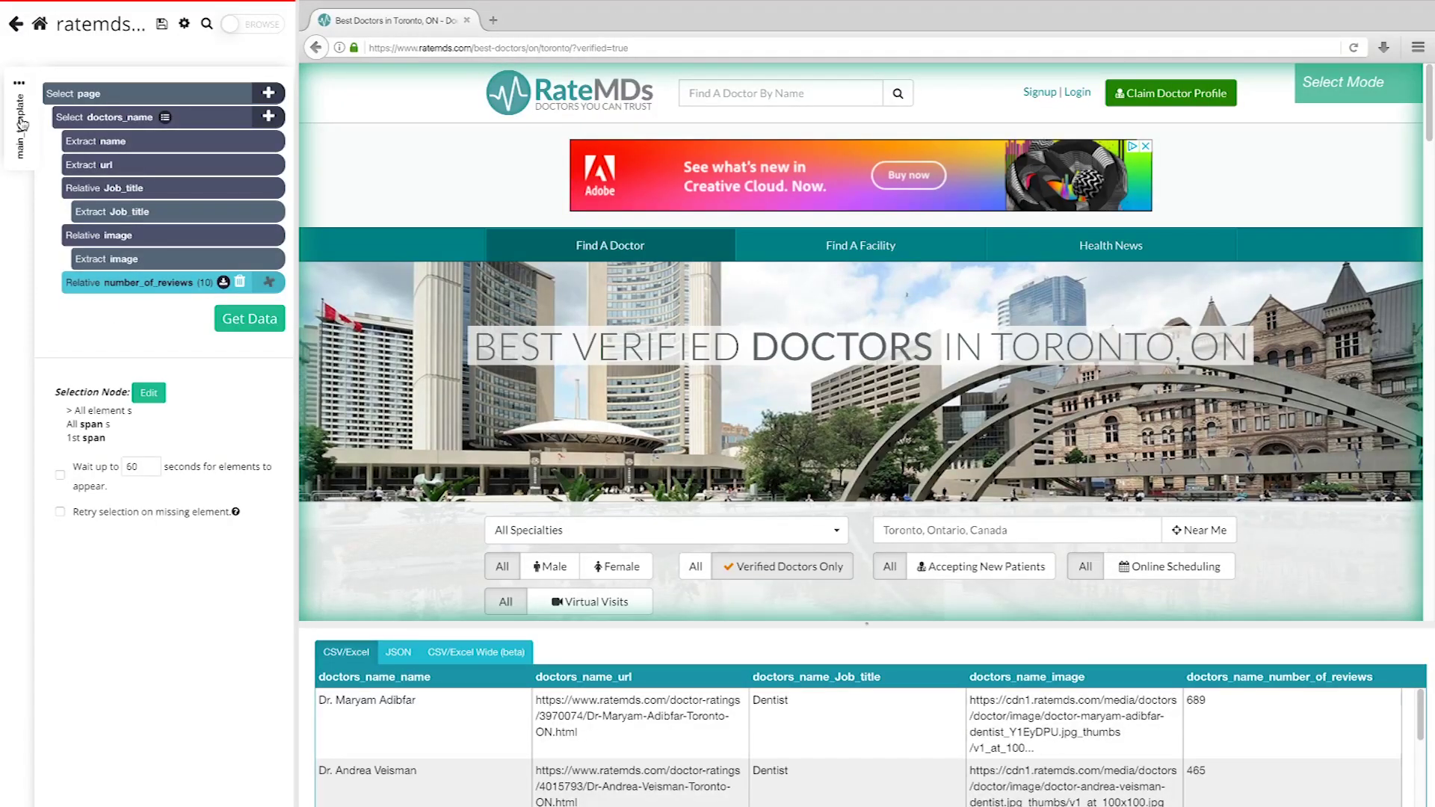
Step: Give the main template the new name Doctors_results_page and confirm it
click(19, 85)
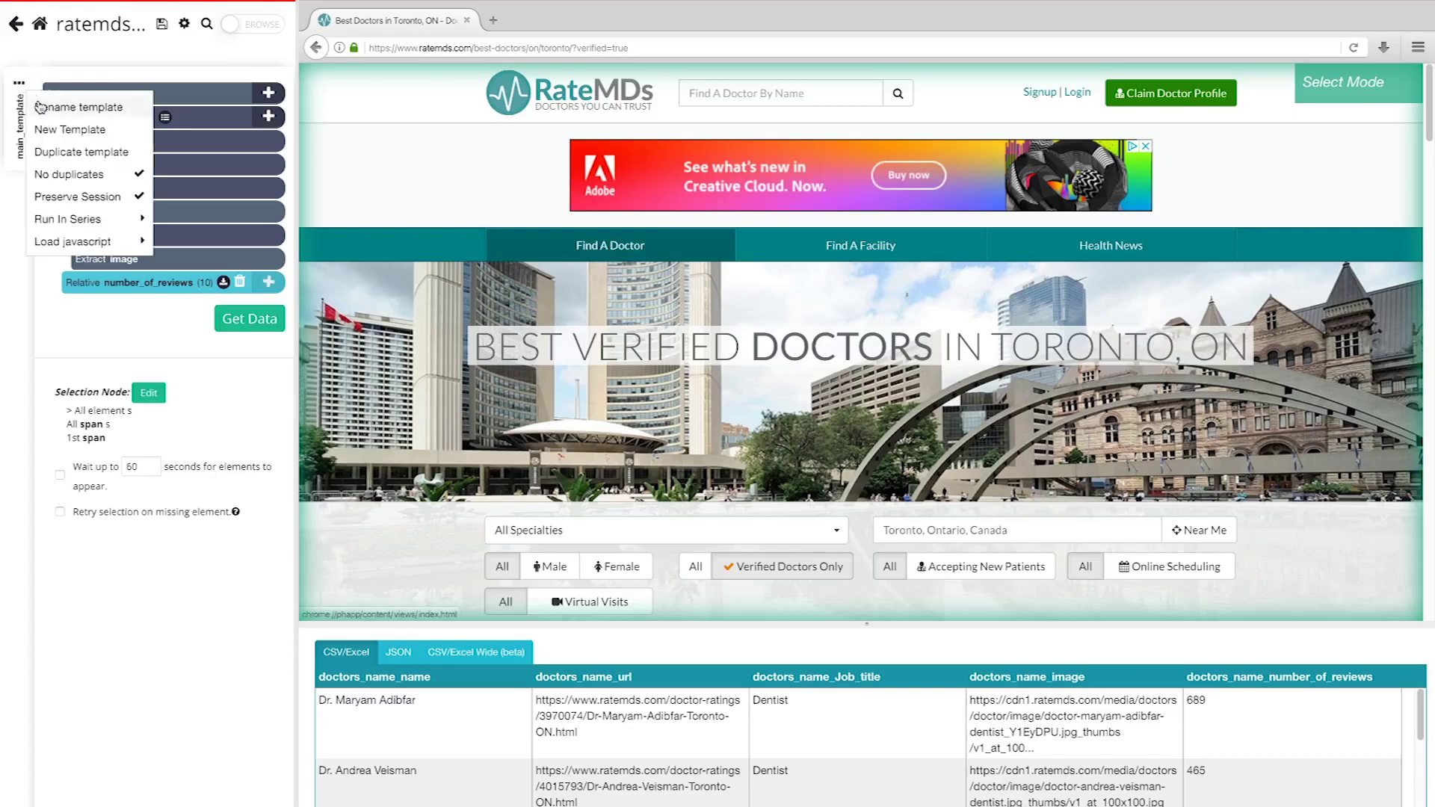
click(42, 107)
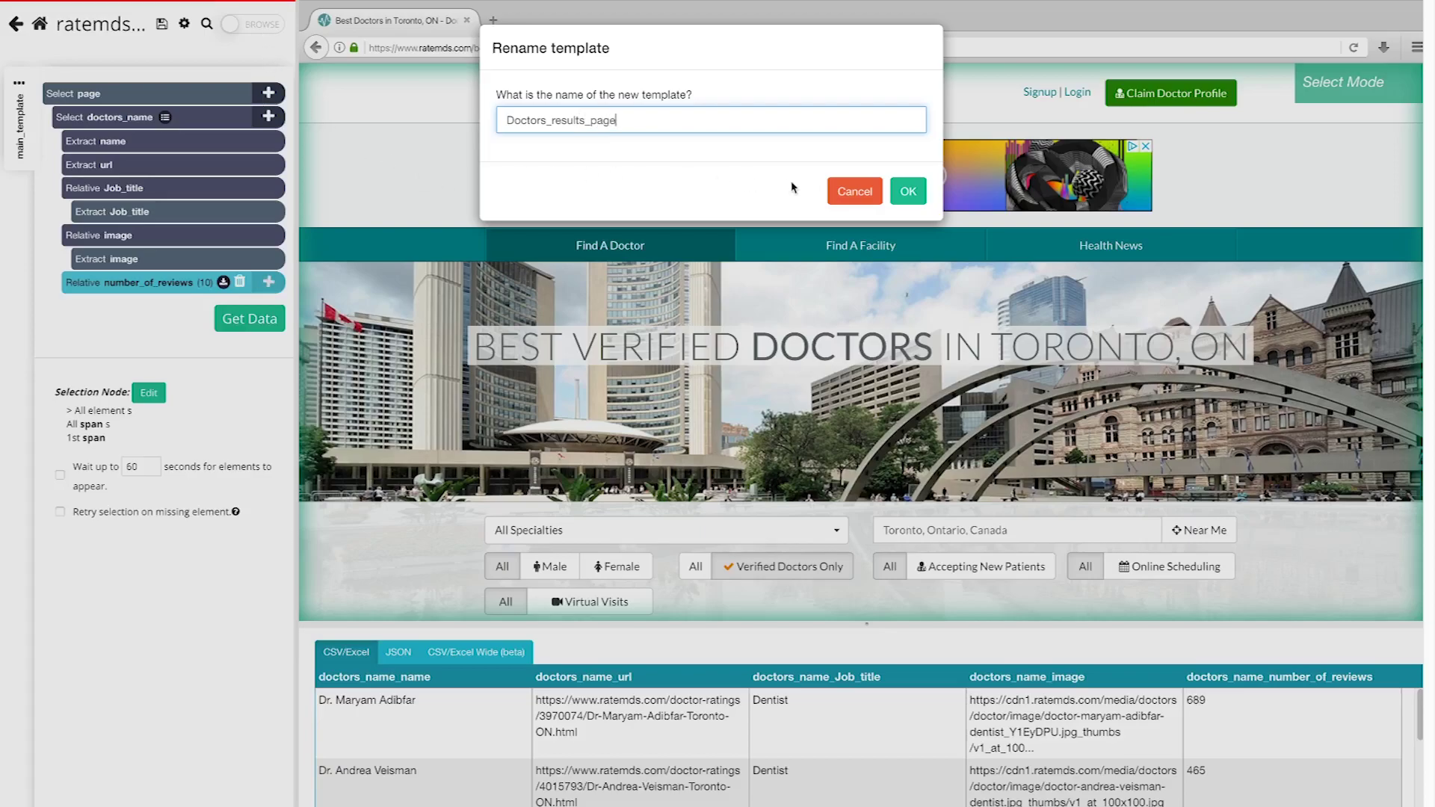
click(908, 191)
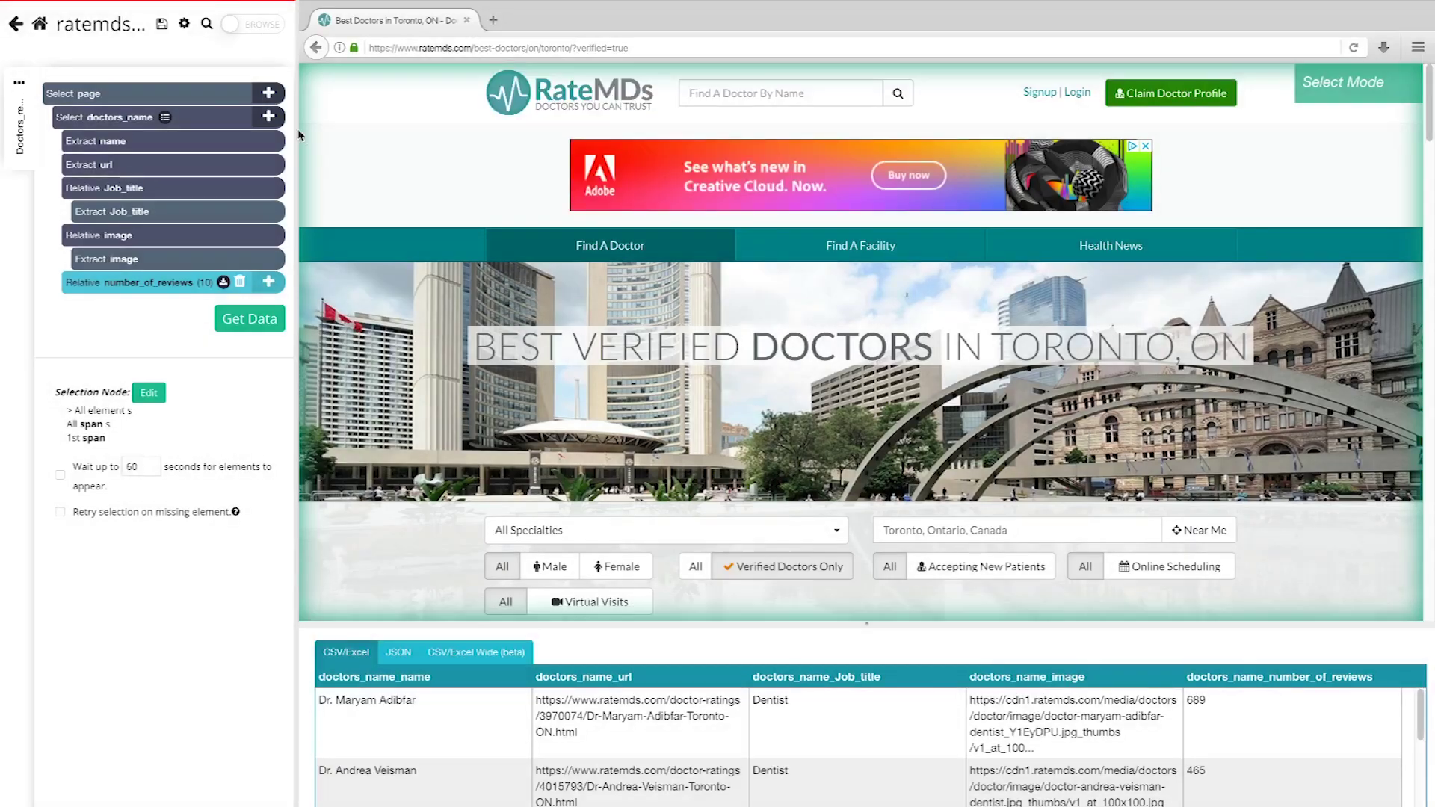
Step: Add a Click on each doctor name, not a next-page link, opening new template doctors_profile
click(269, 118)
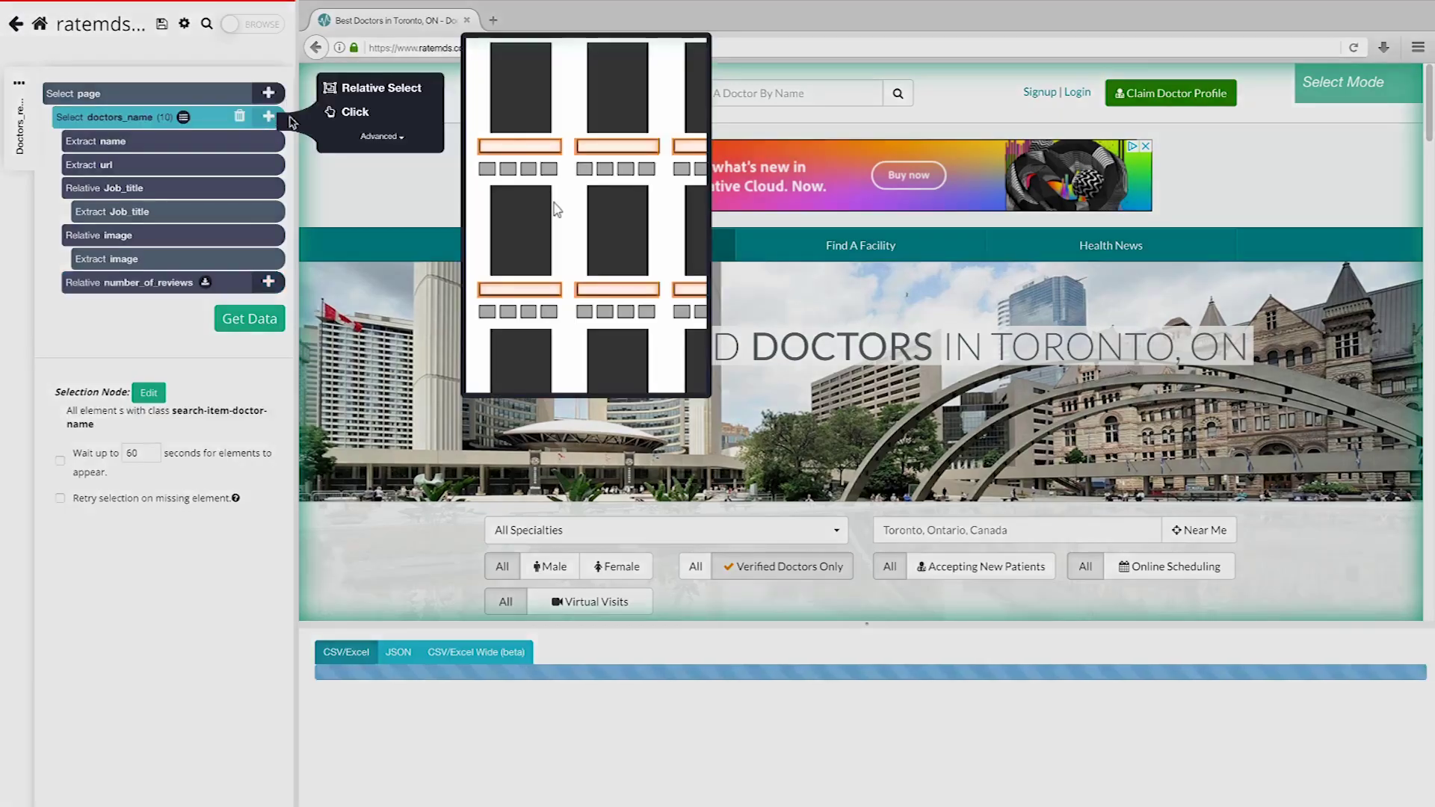
click(363, 119)
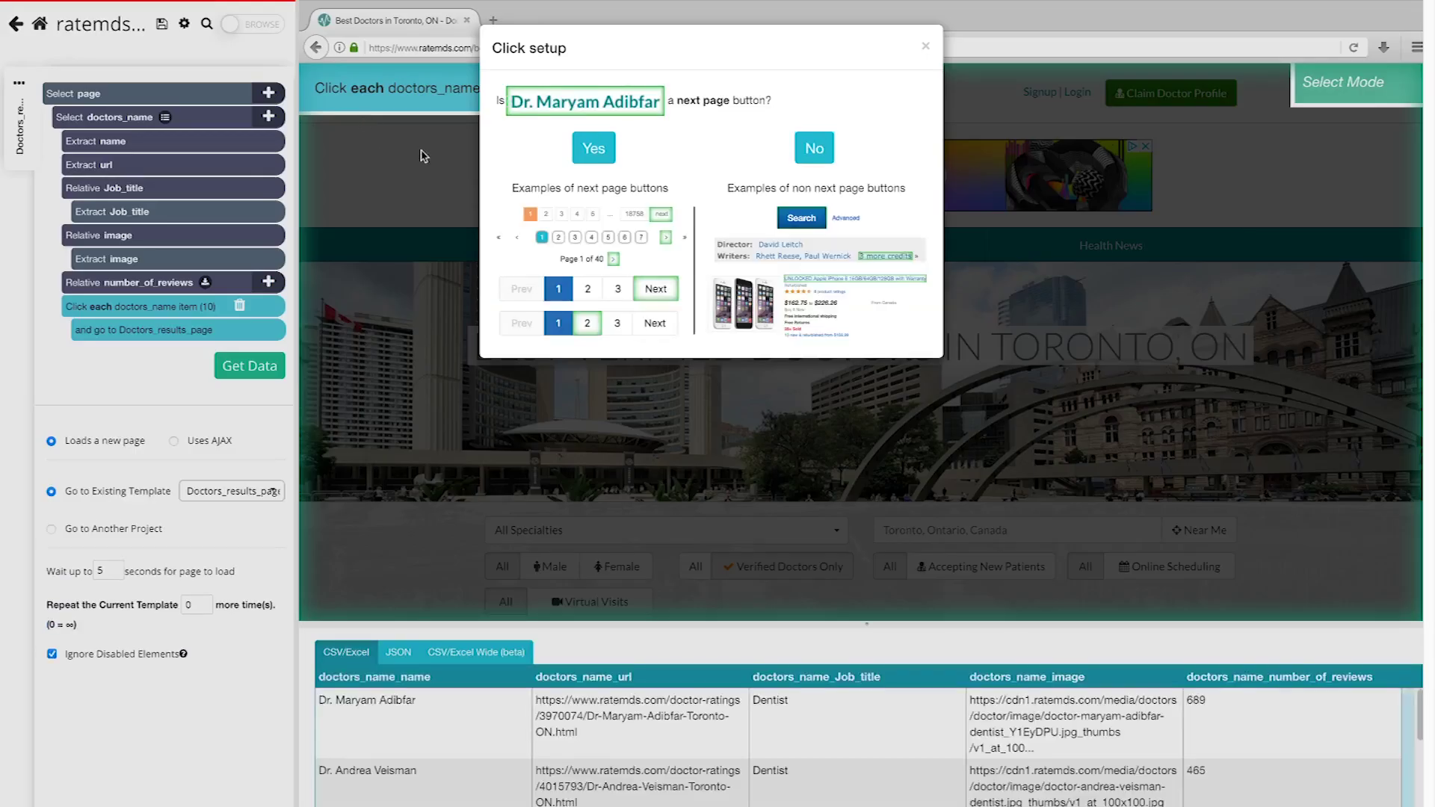
click(822, 150)
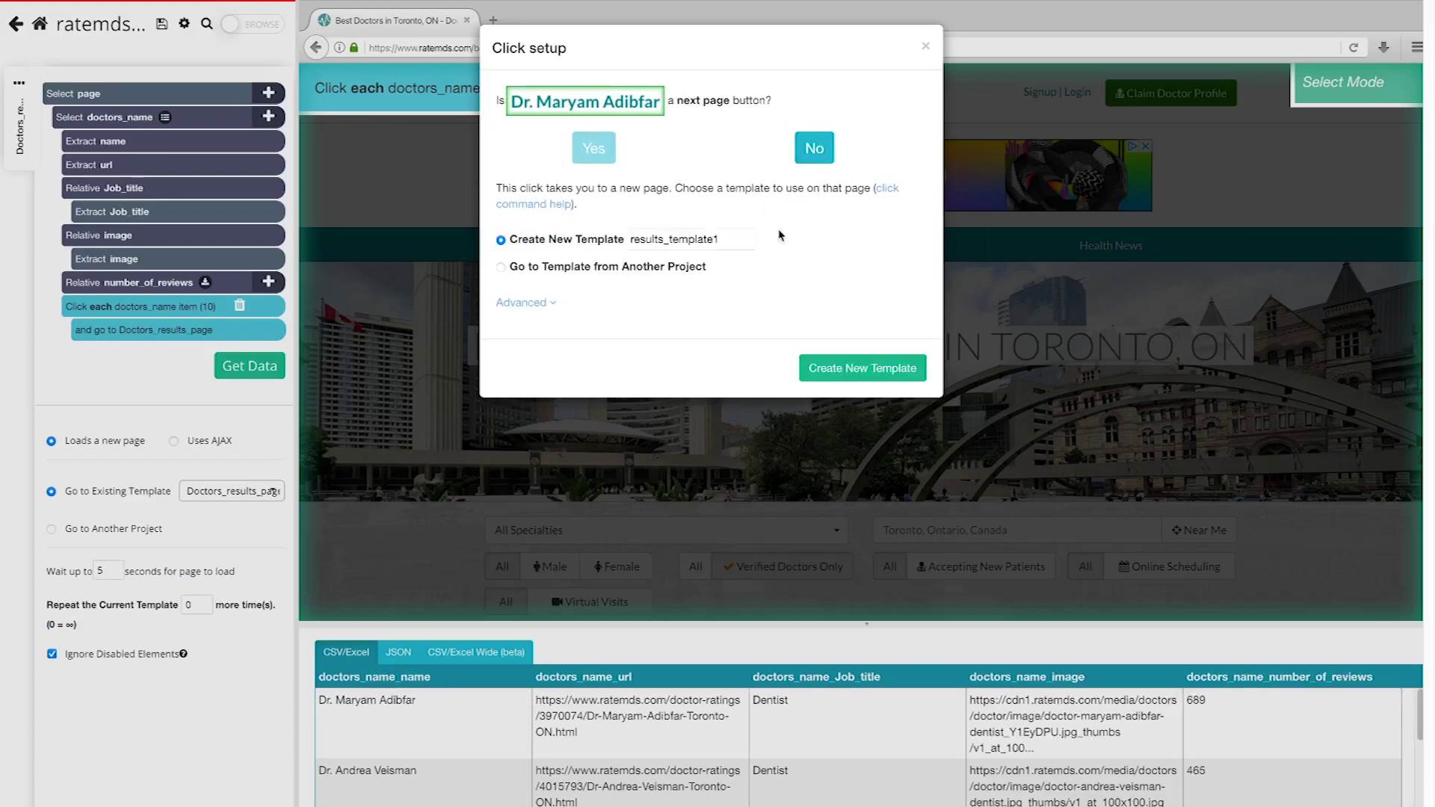
double_click(734, 239)
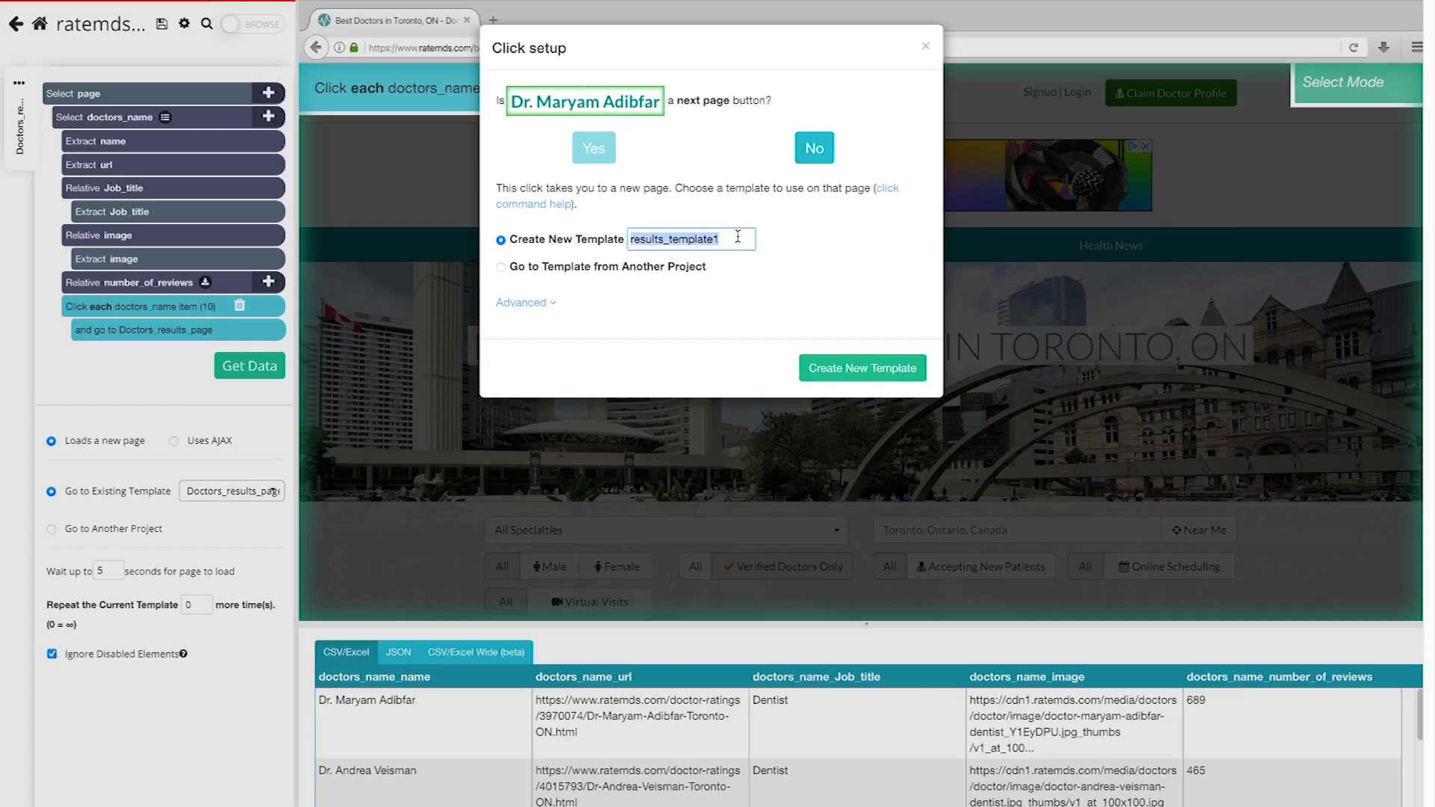
key(BackSpace)
text(doctors_profile)
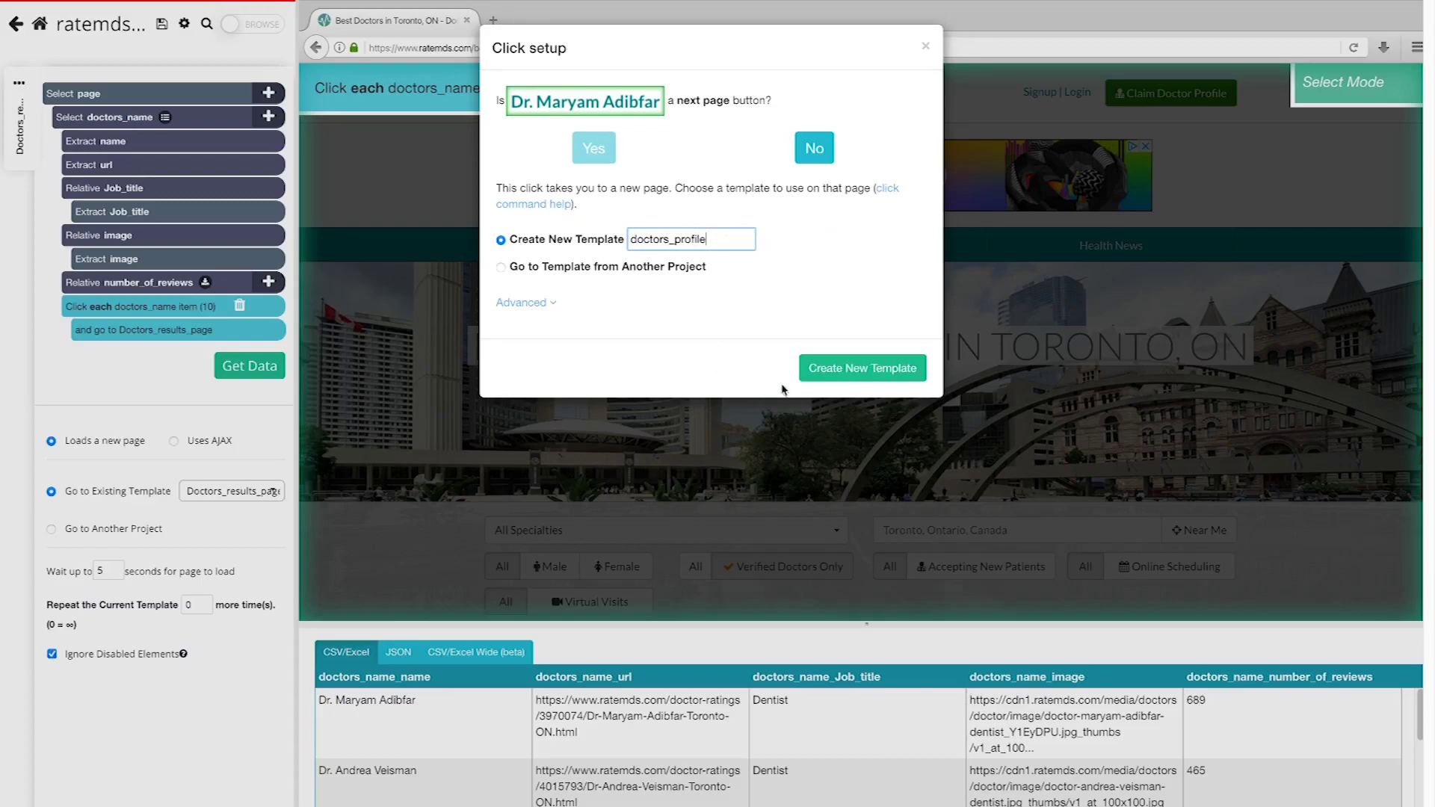
click(879, 375)
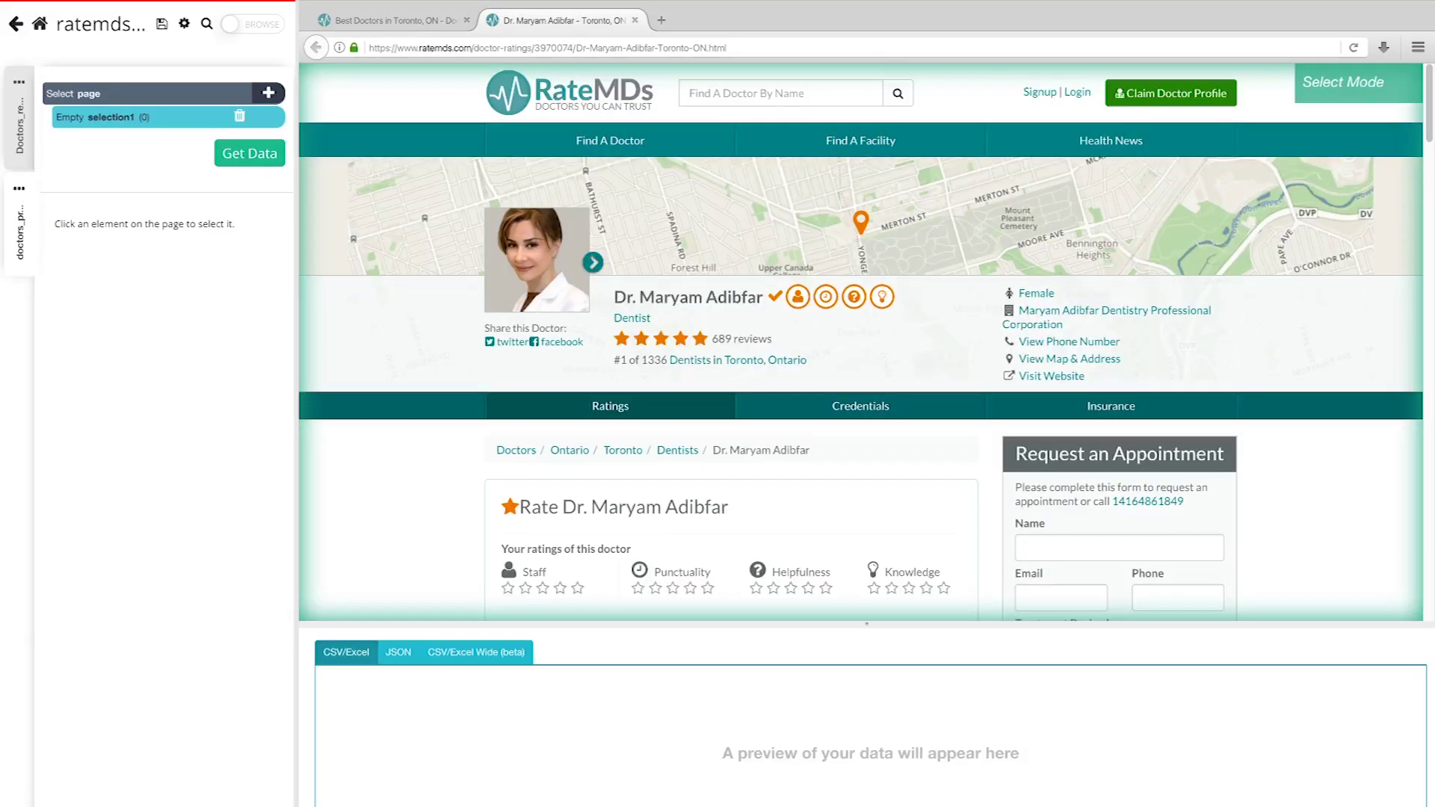
Step: Select the Visit Website link on the first doctor's profile page
scroll(502, 387, down, 1)
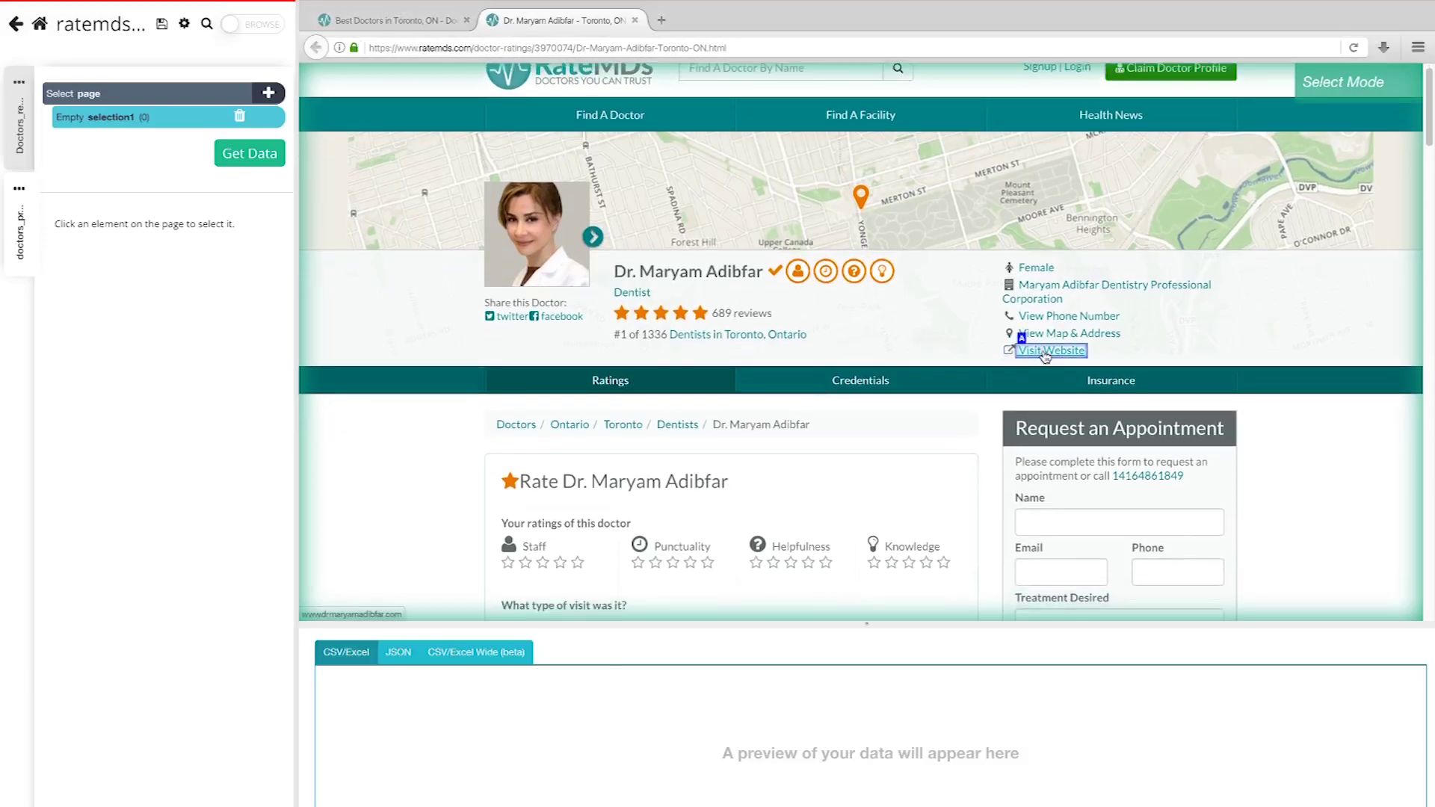
click(1043, 353)
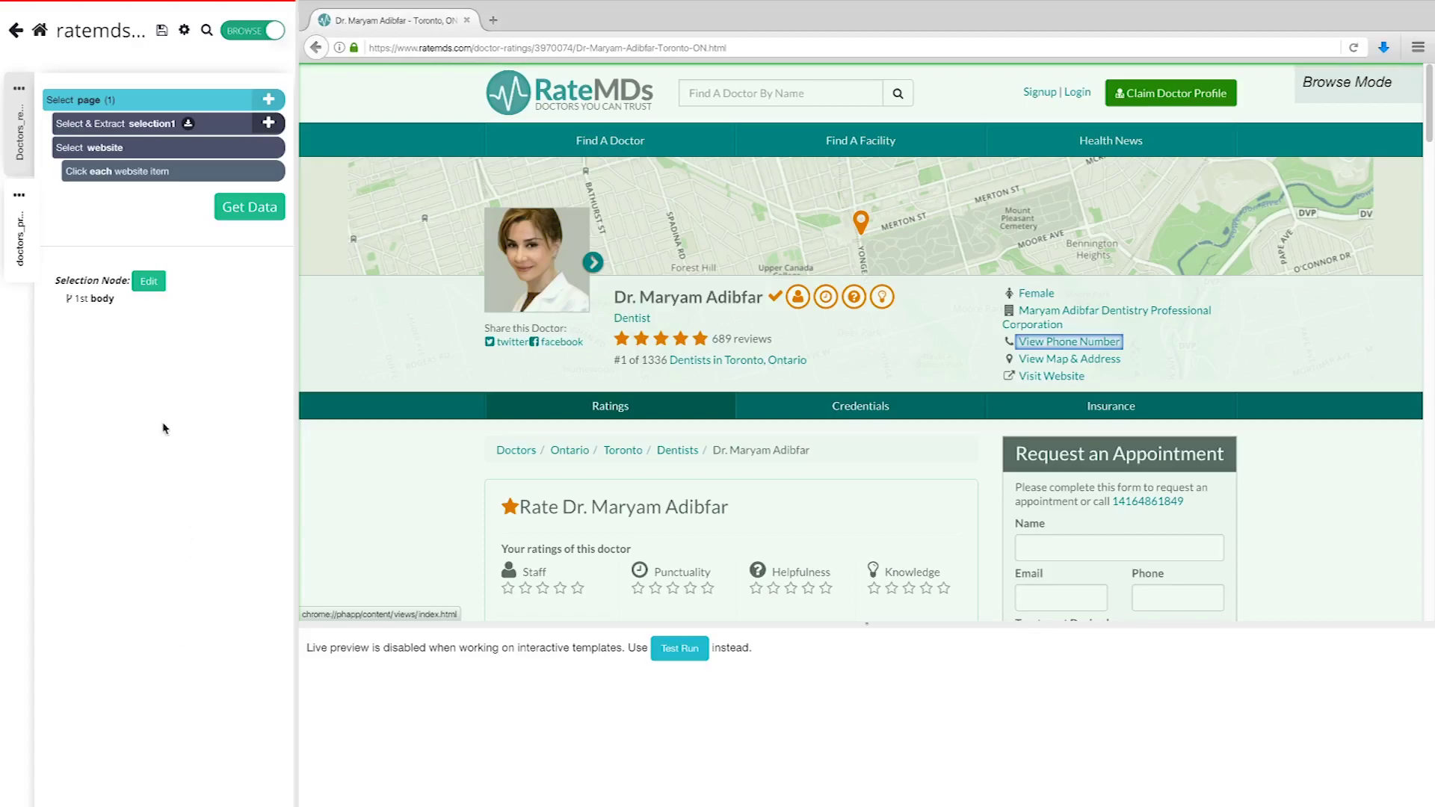
Step: Select the View Phone Number link and have it clicked as AJAX, staying on the current template
click(268, 99)
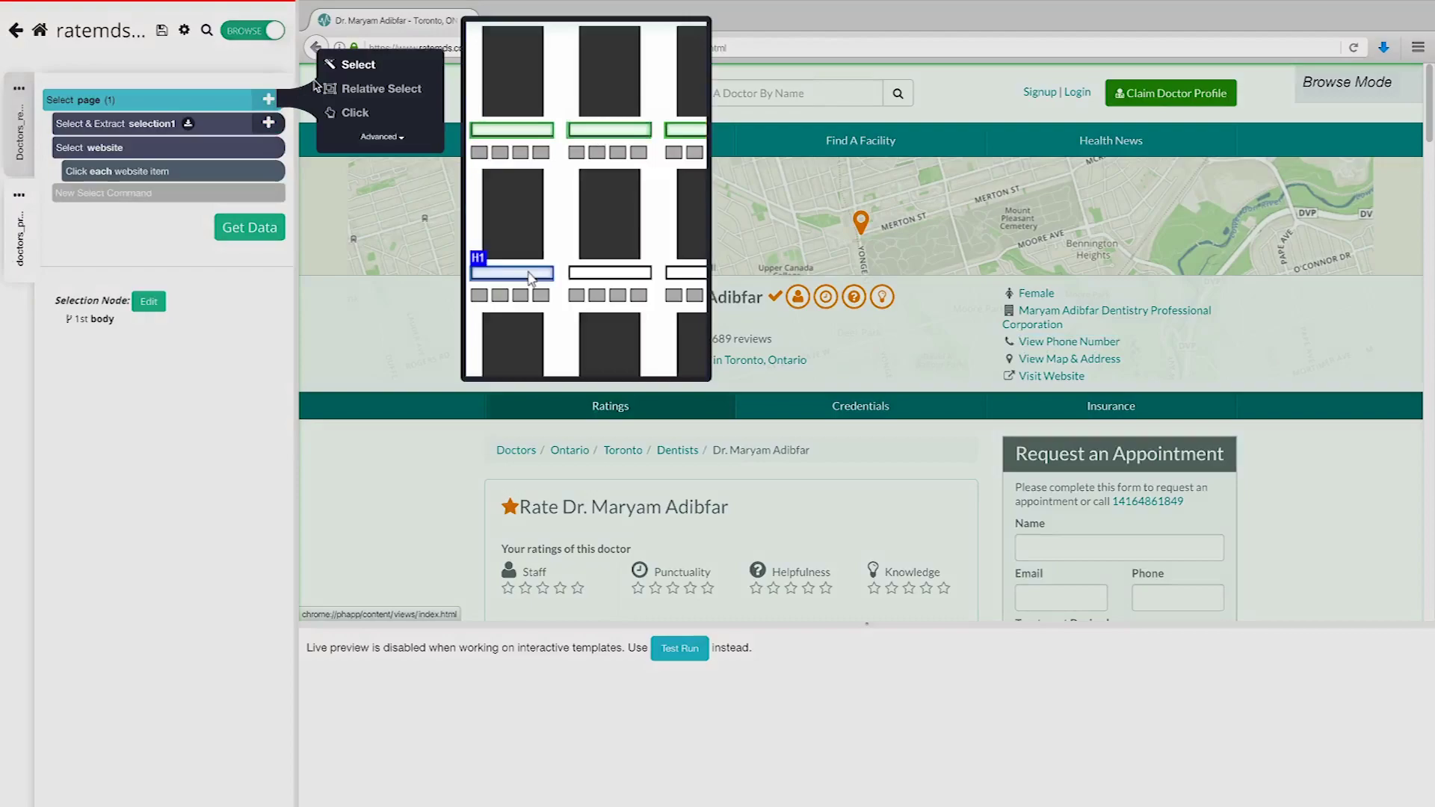
click(350, 67)
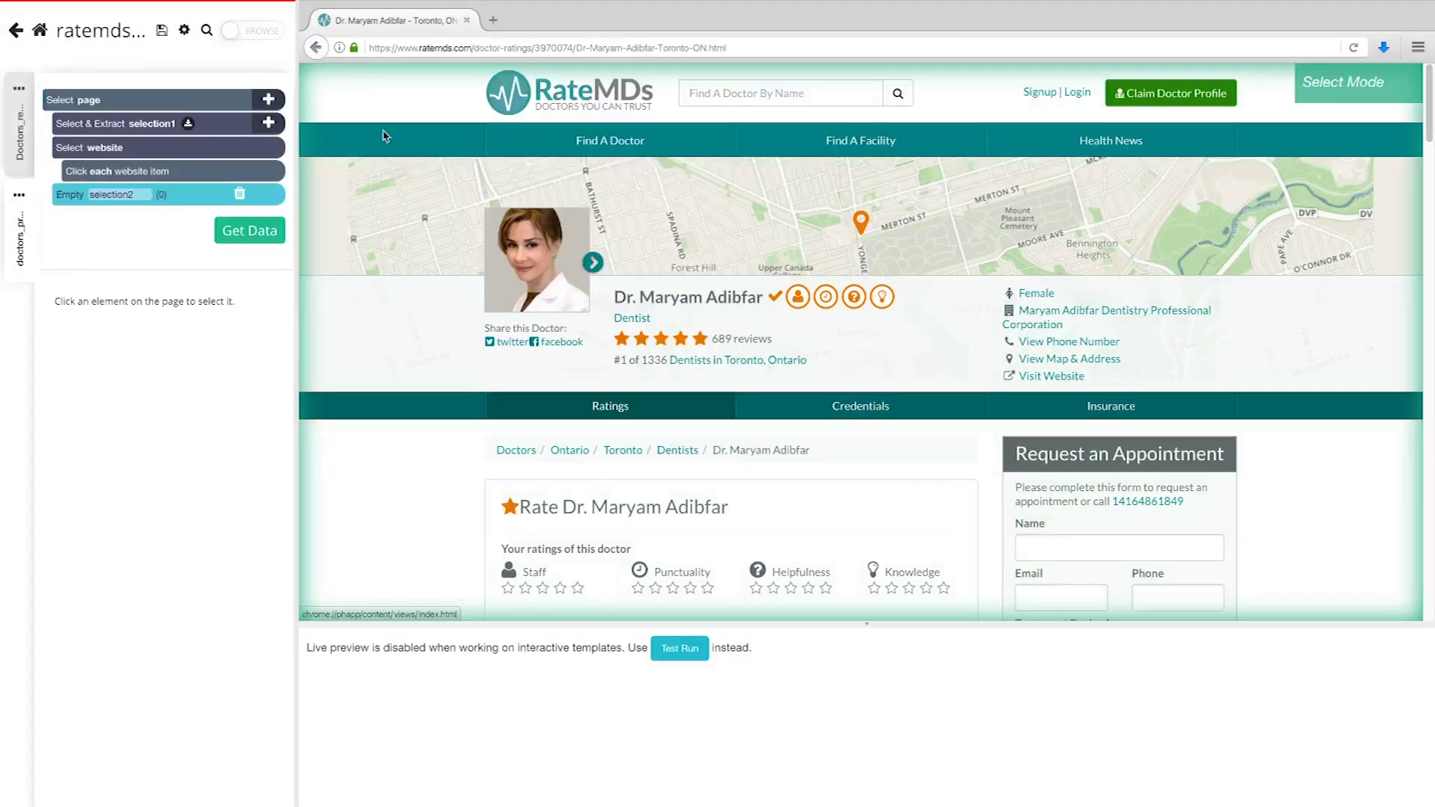
click(1044, 356)
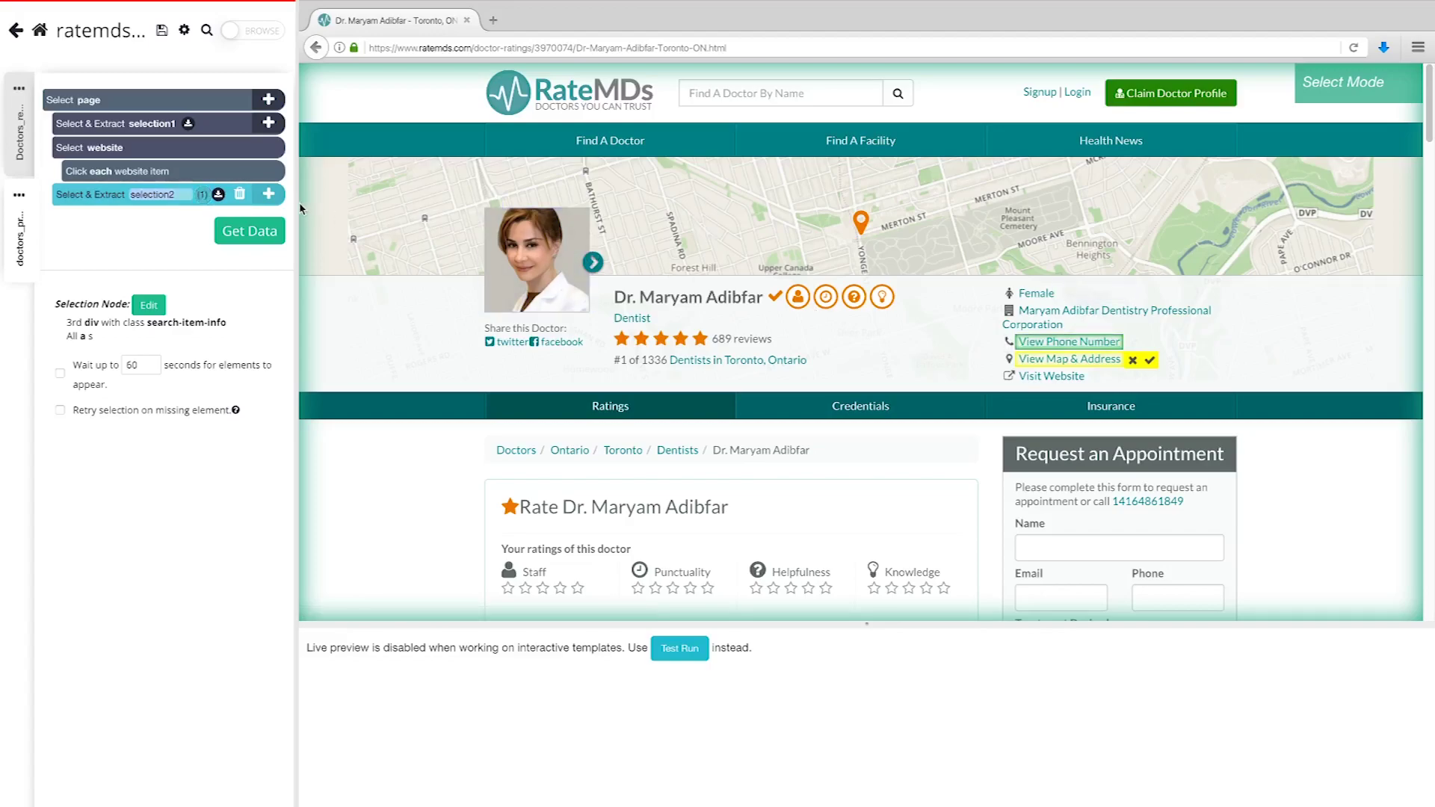
click(268, 195)
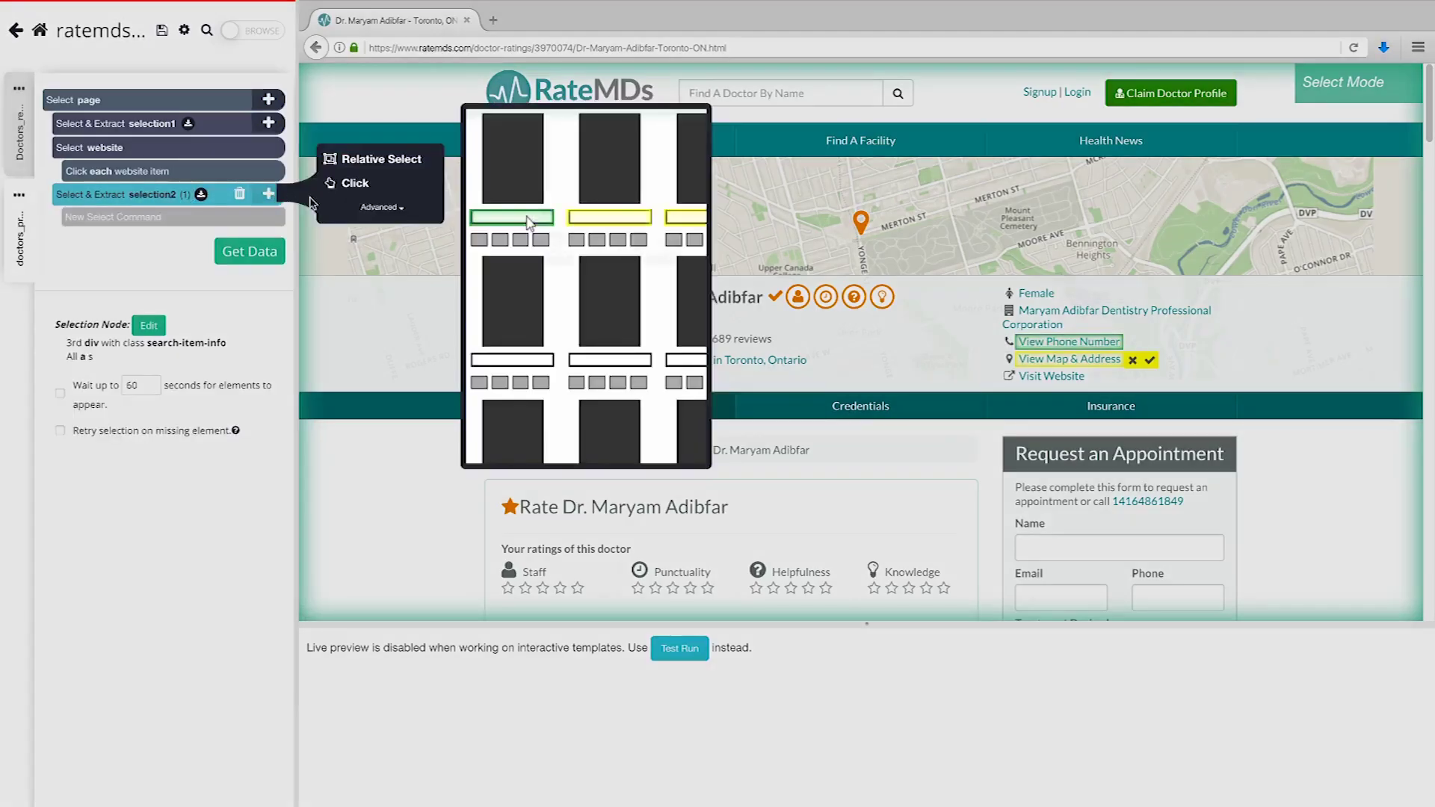
click(353, 184)
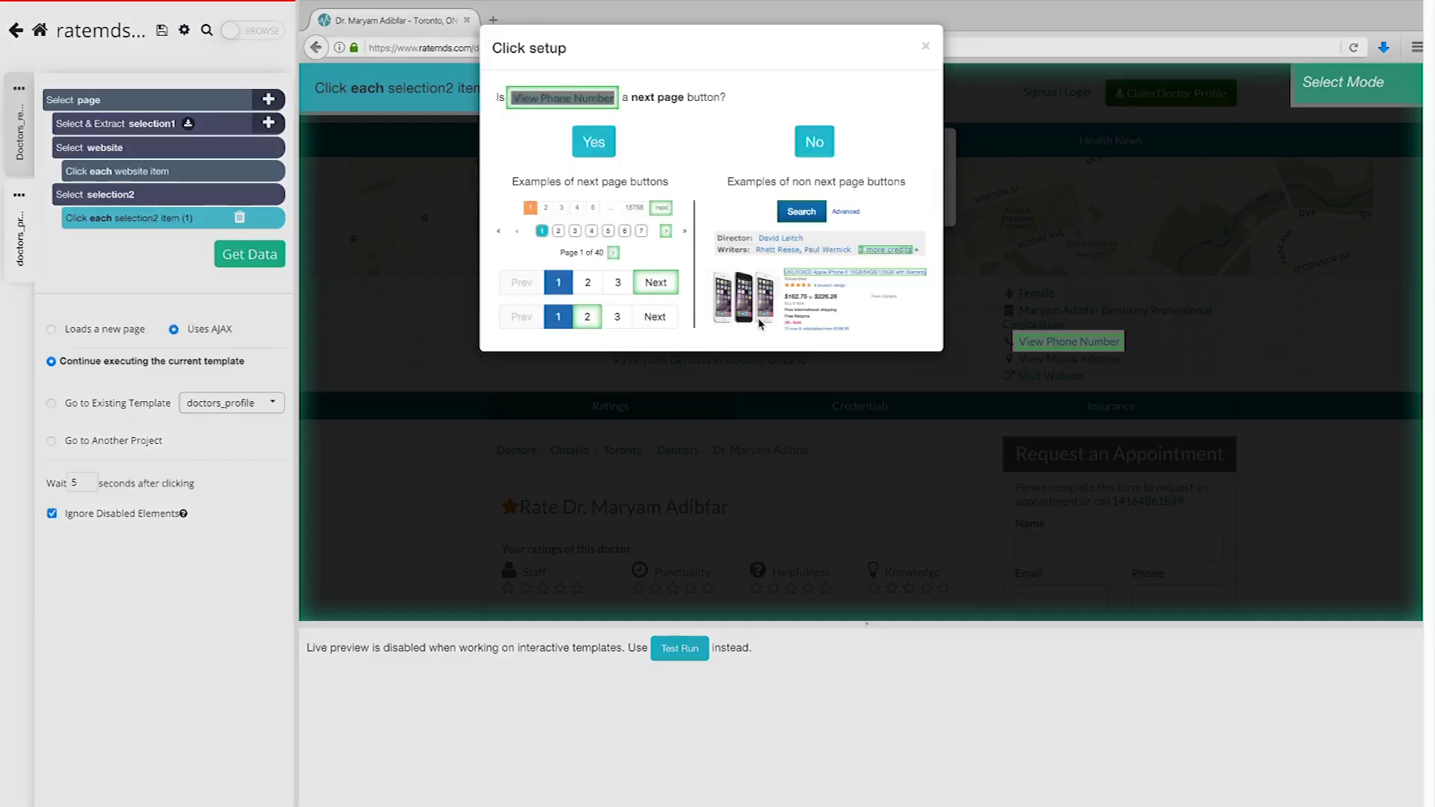
click(816, 146)
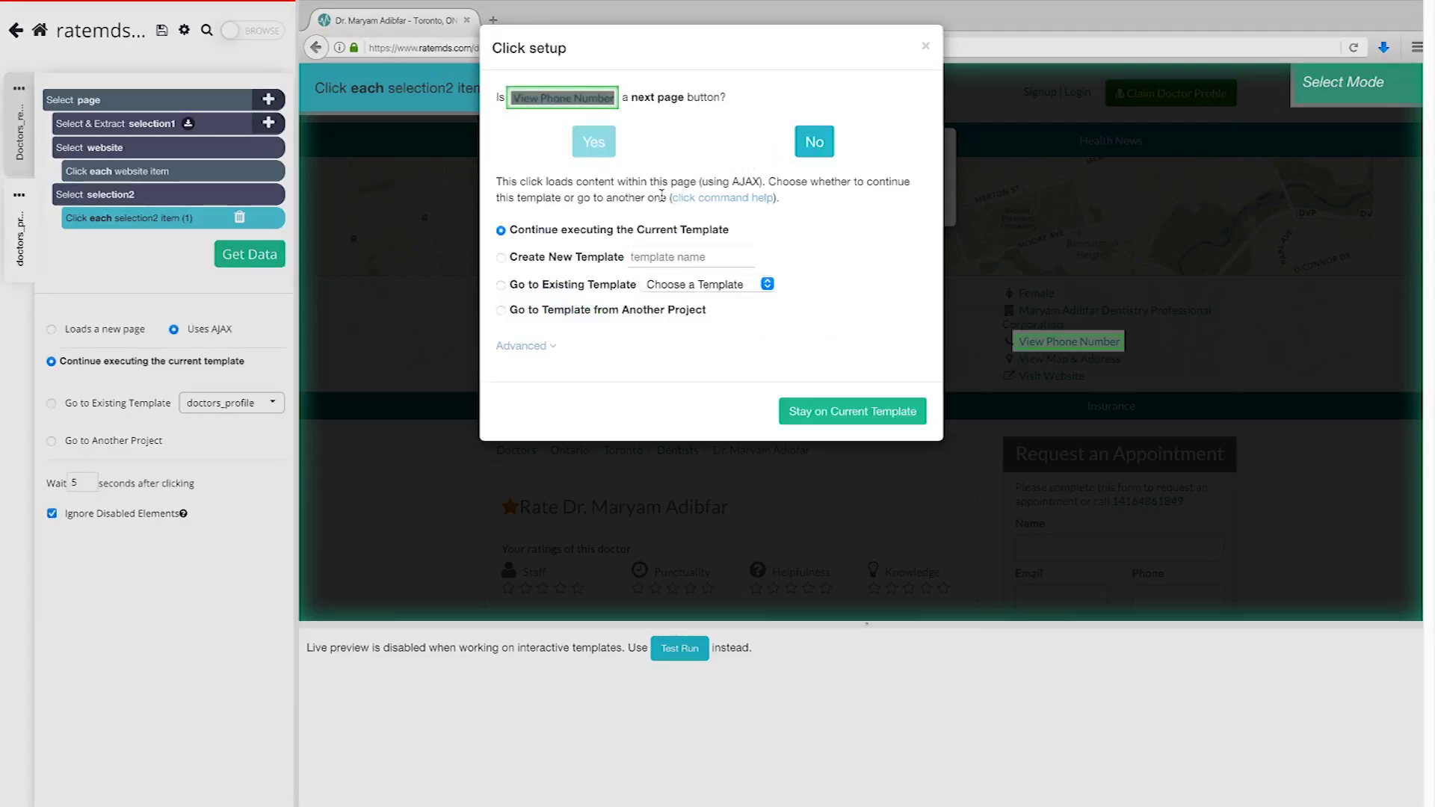
click(817, 418)
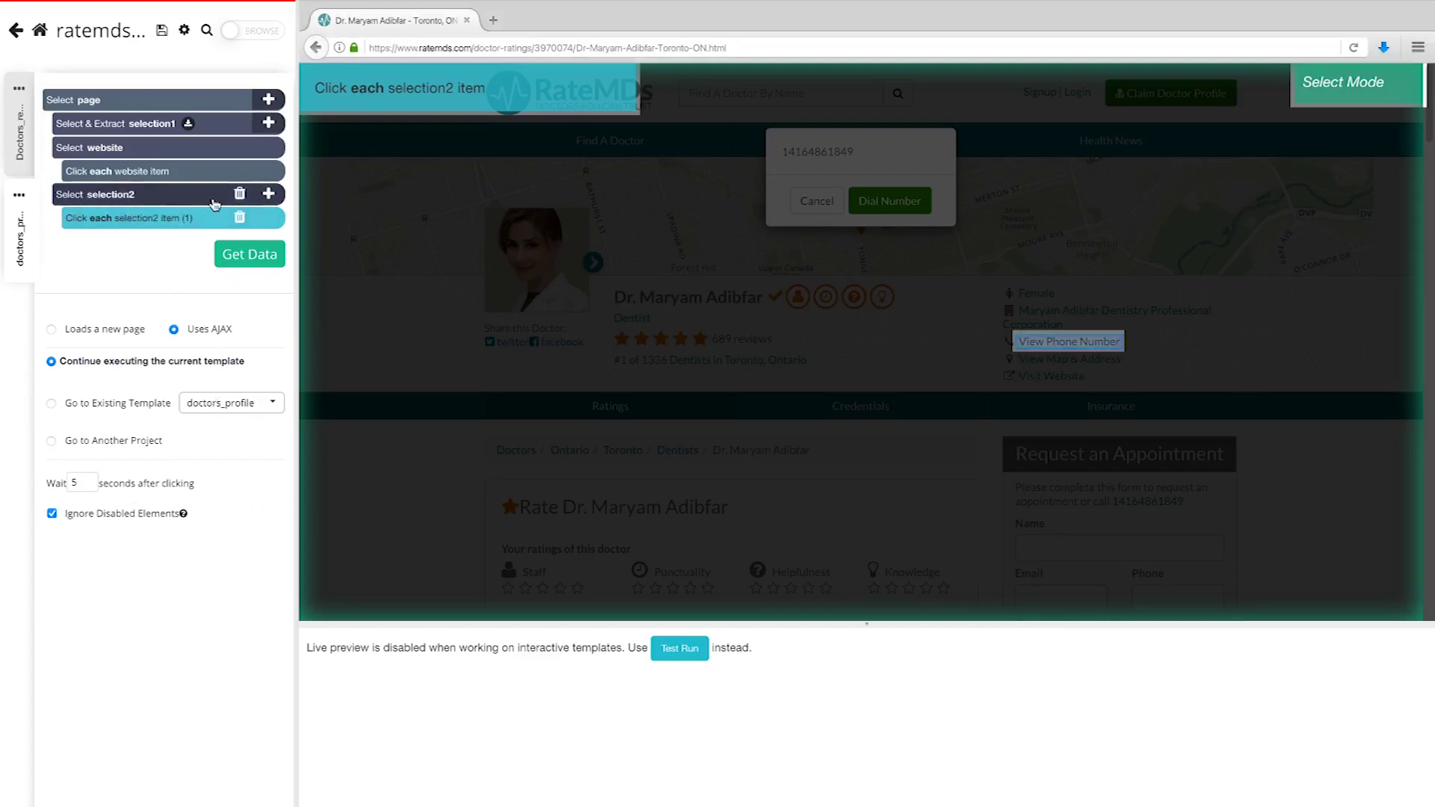
Step: Add a selection under selection2 capturing the revealed phone number in the Dial Number pop-up
click(270, 195)
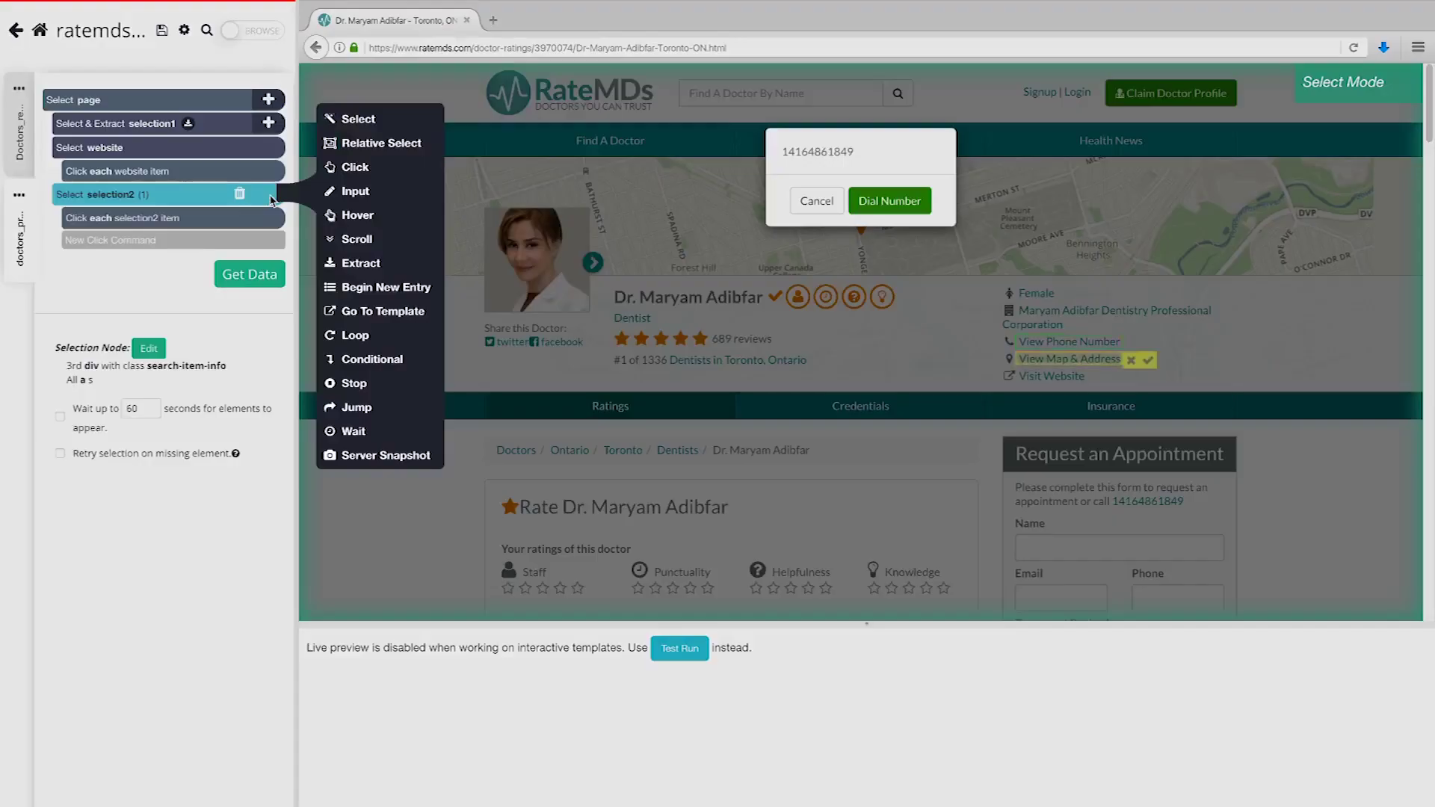
click(359, 118)
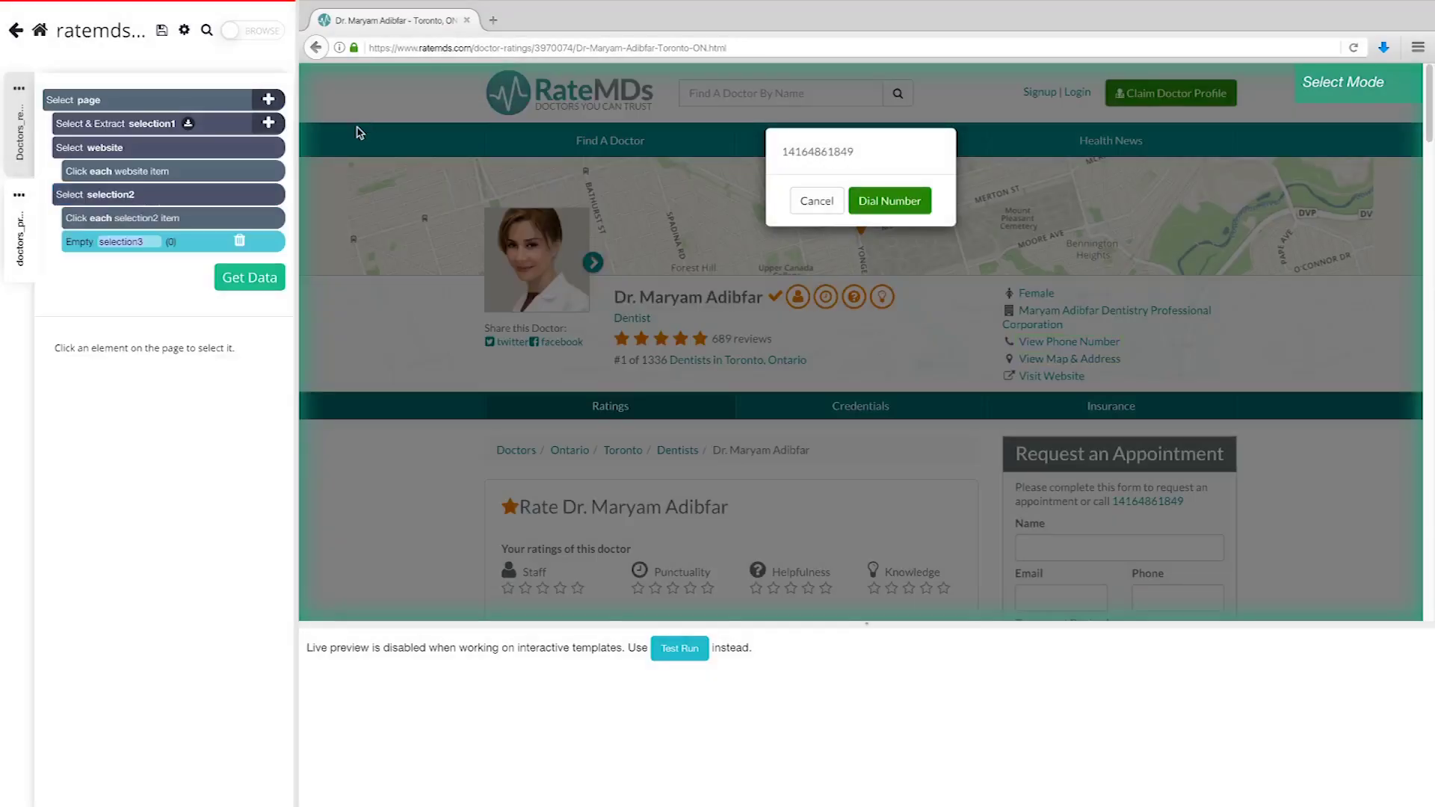
click(807, 148)
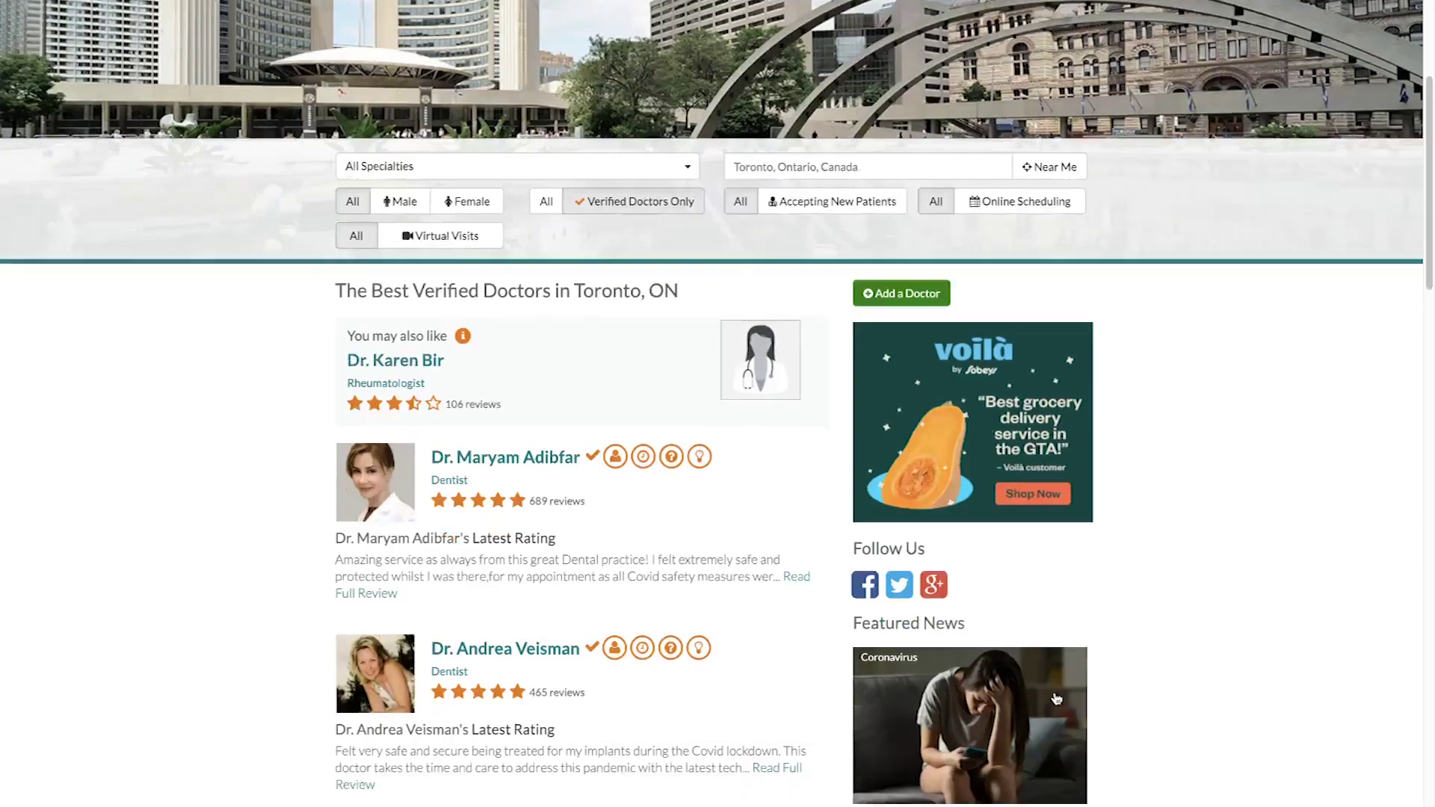
Step: Scroll to the bottom of the Toronto doctor results and use the pagination arrow to reach page 2
scroll(1056, 699, down, 6)
scroll(1056, 699, down, 11)
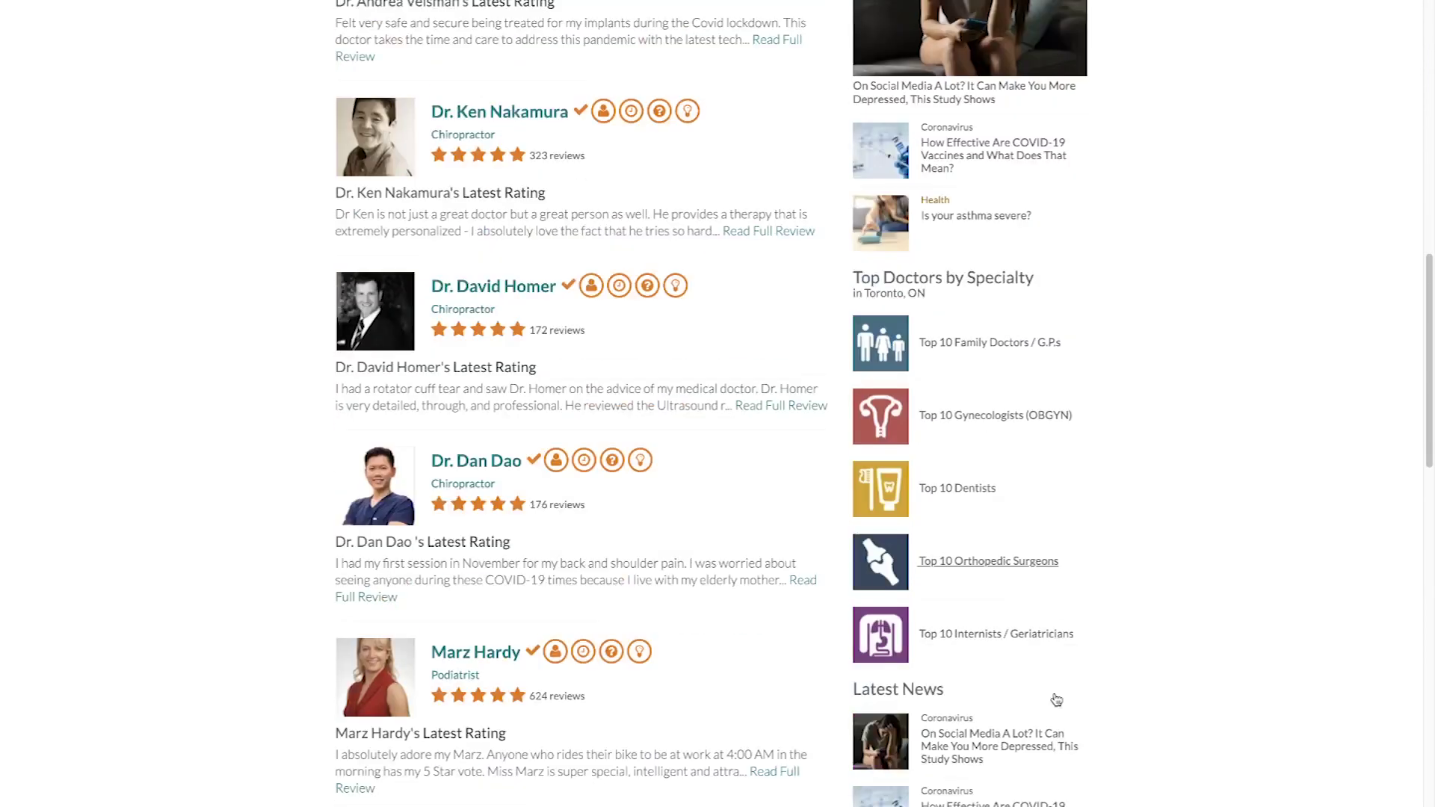
scroll(1057, 699, down, 4)
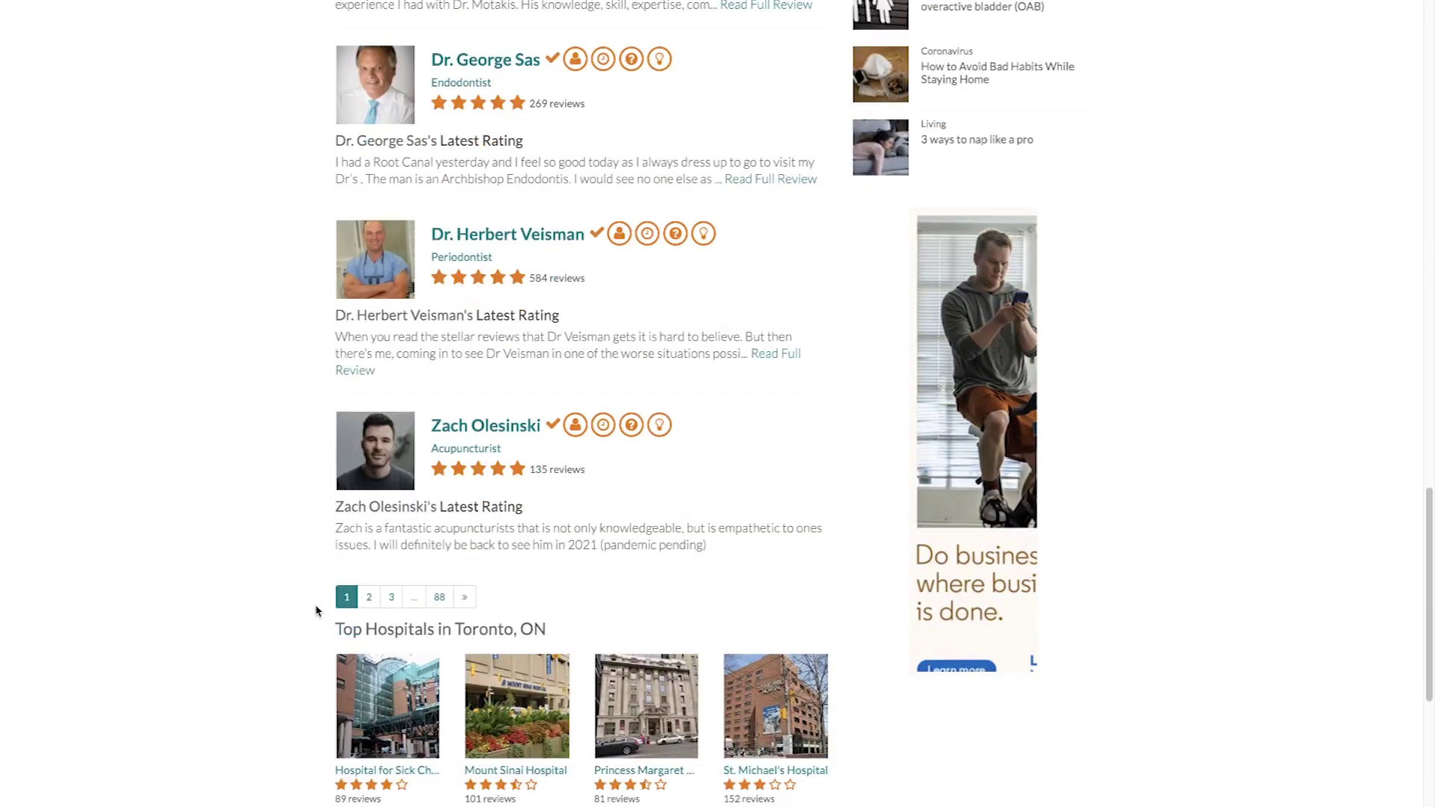
click(465, 597)
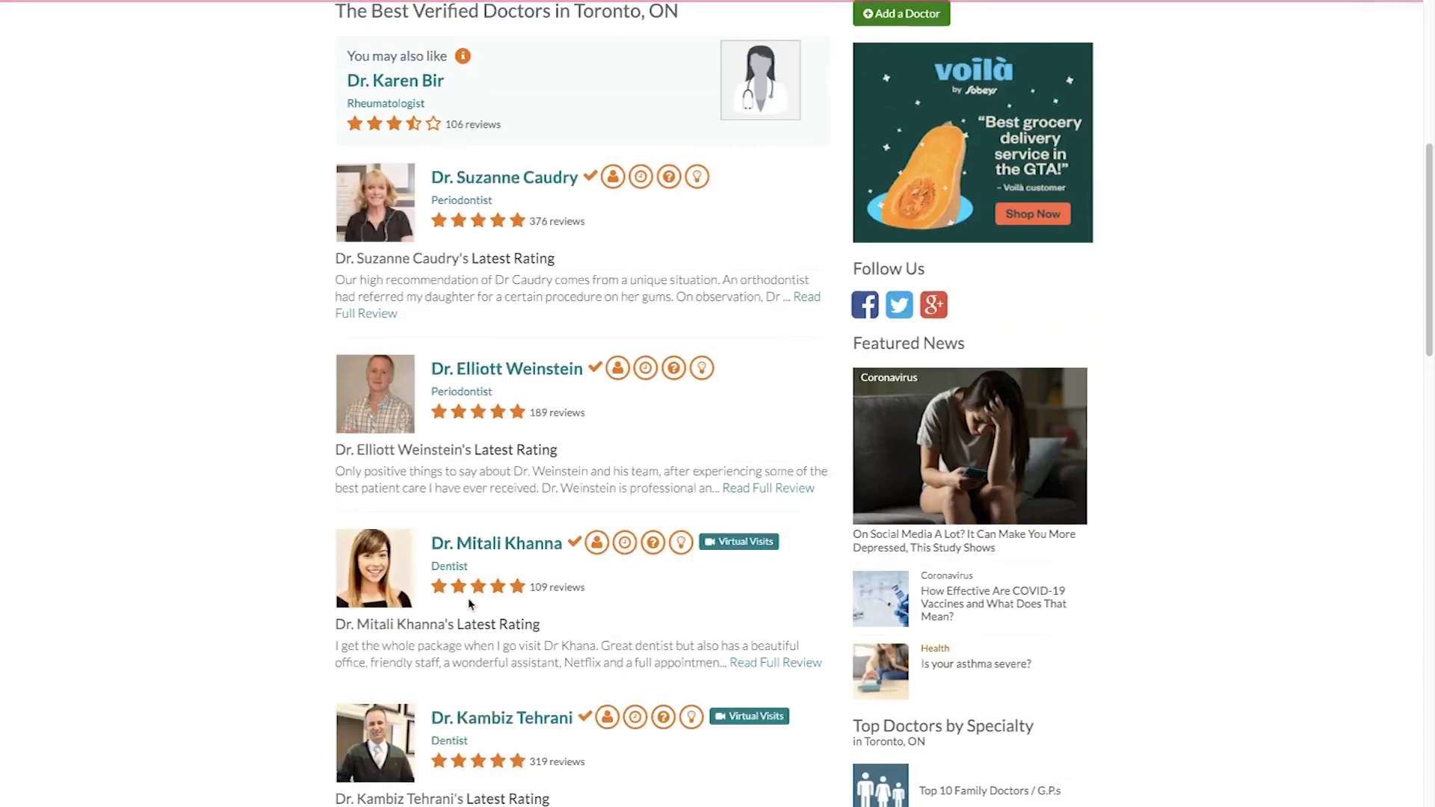
scroll(469, 604, down, 2)
scroll(469, 604, down, 12)
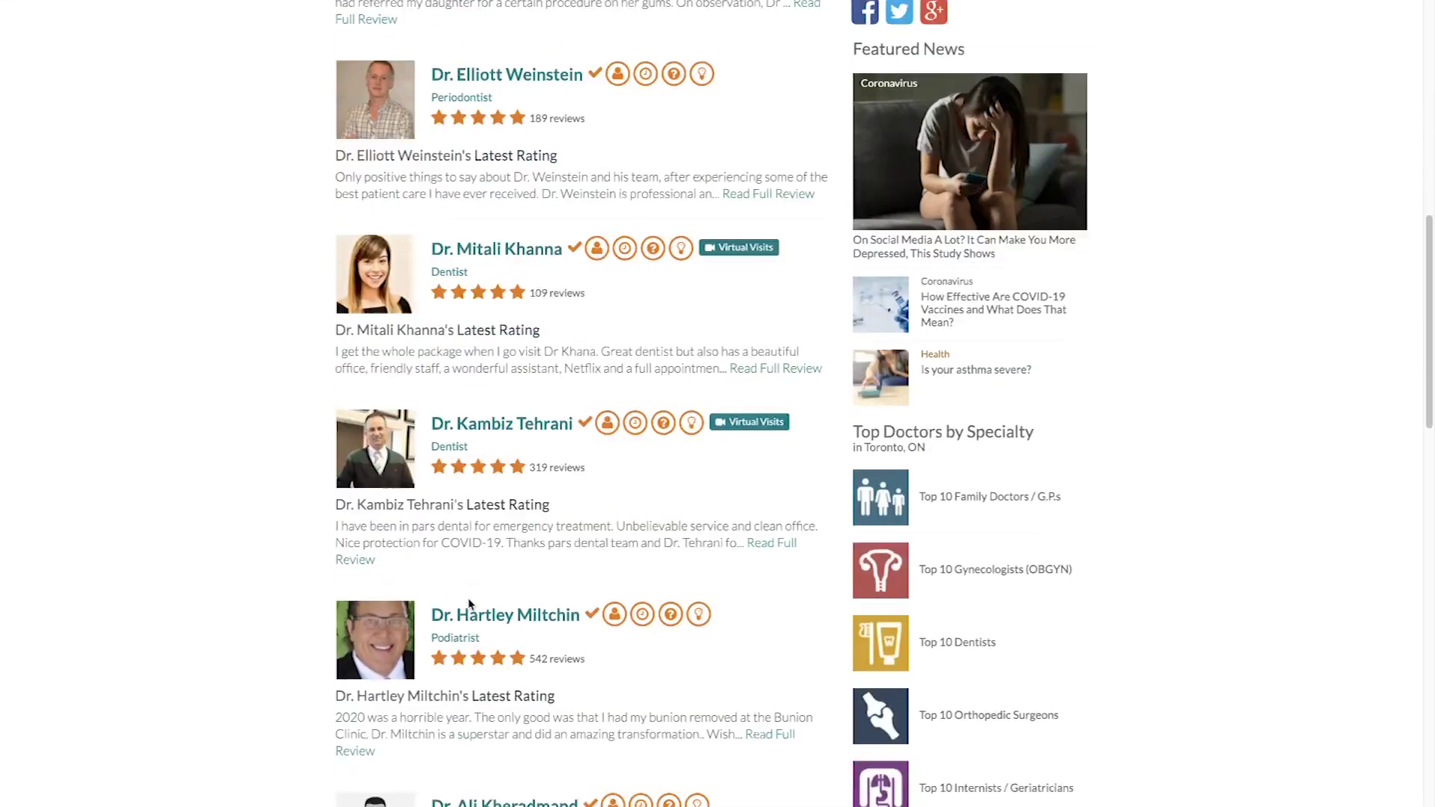
scroll(469, 604, down, 4)
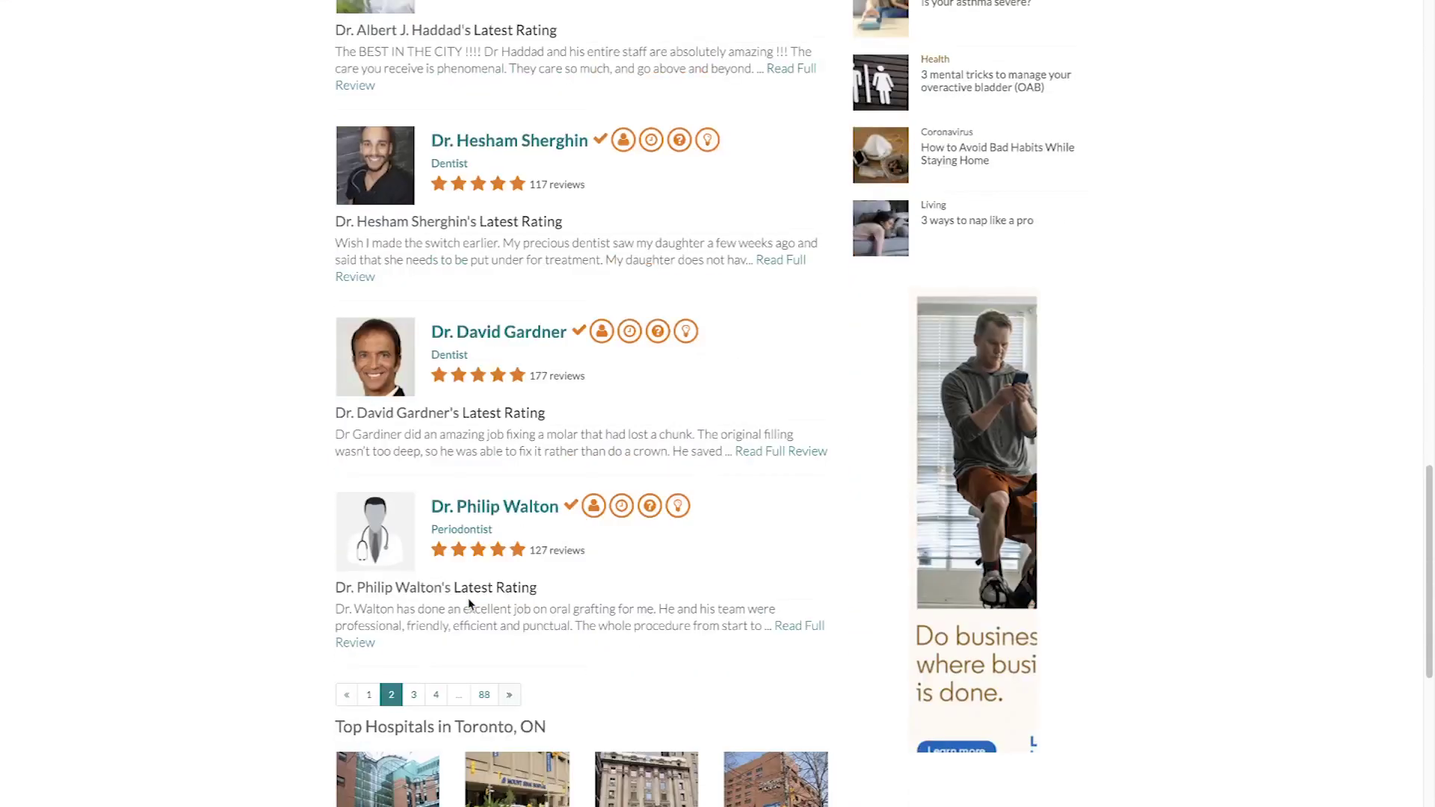
click(507, 638)
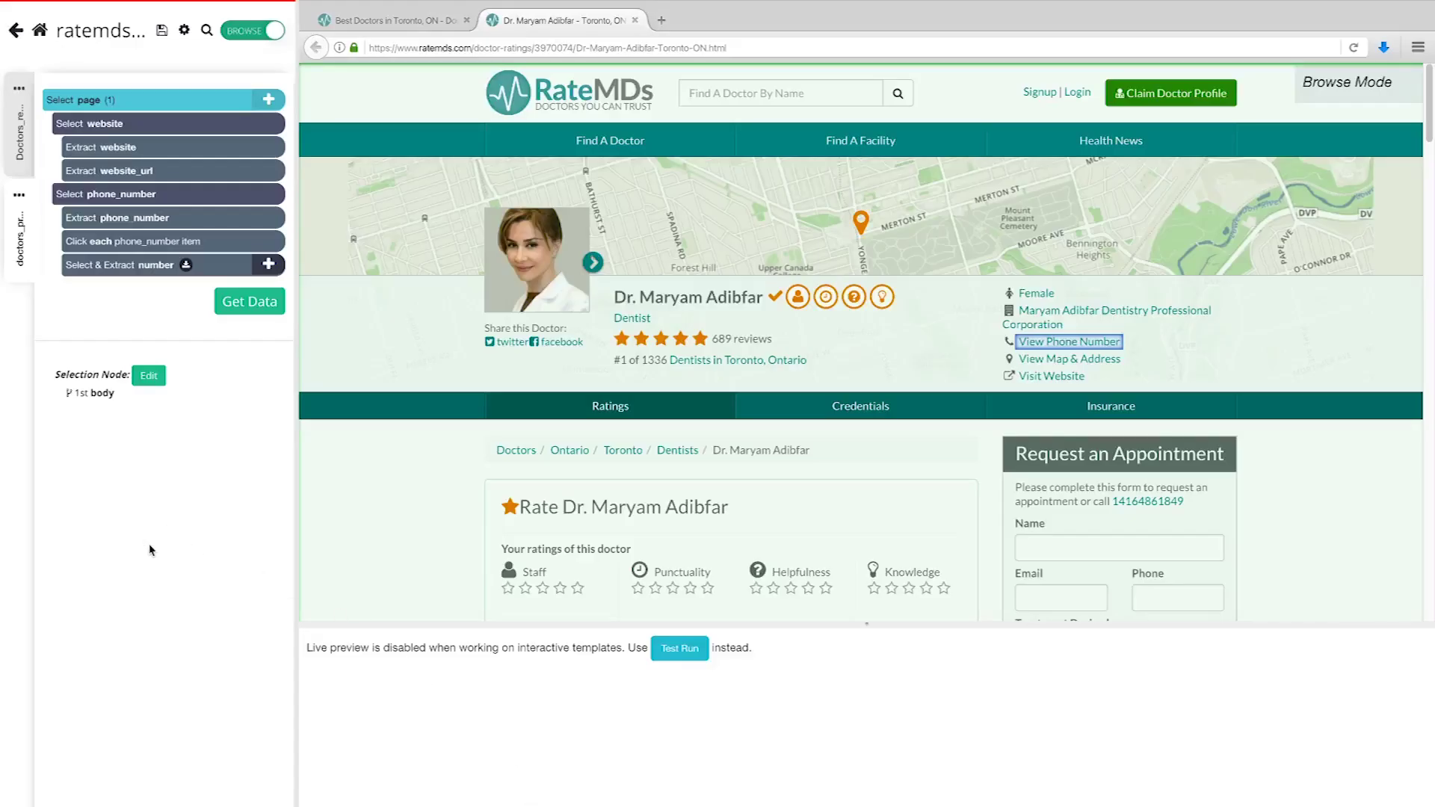
Step: In the Doctors_results_page template, add a page selection on the » next-page link
click(26, 147)
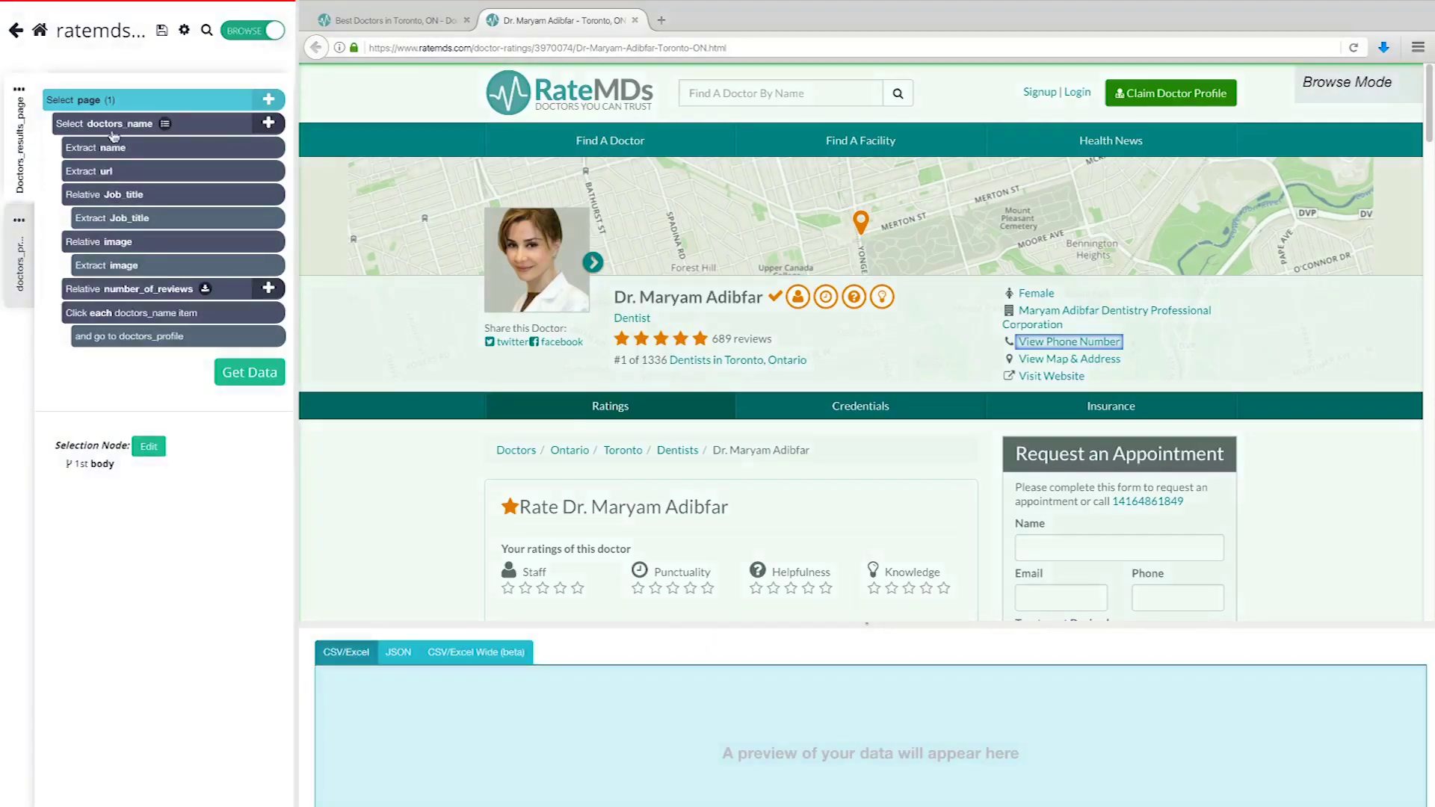
click(412, 22)
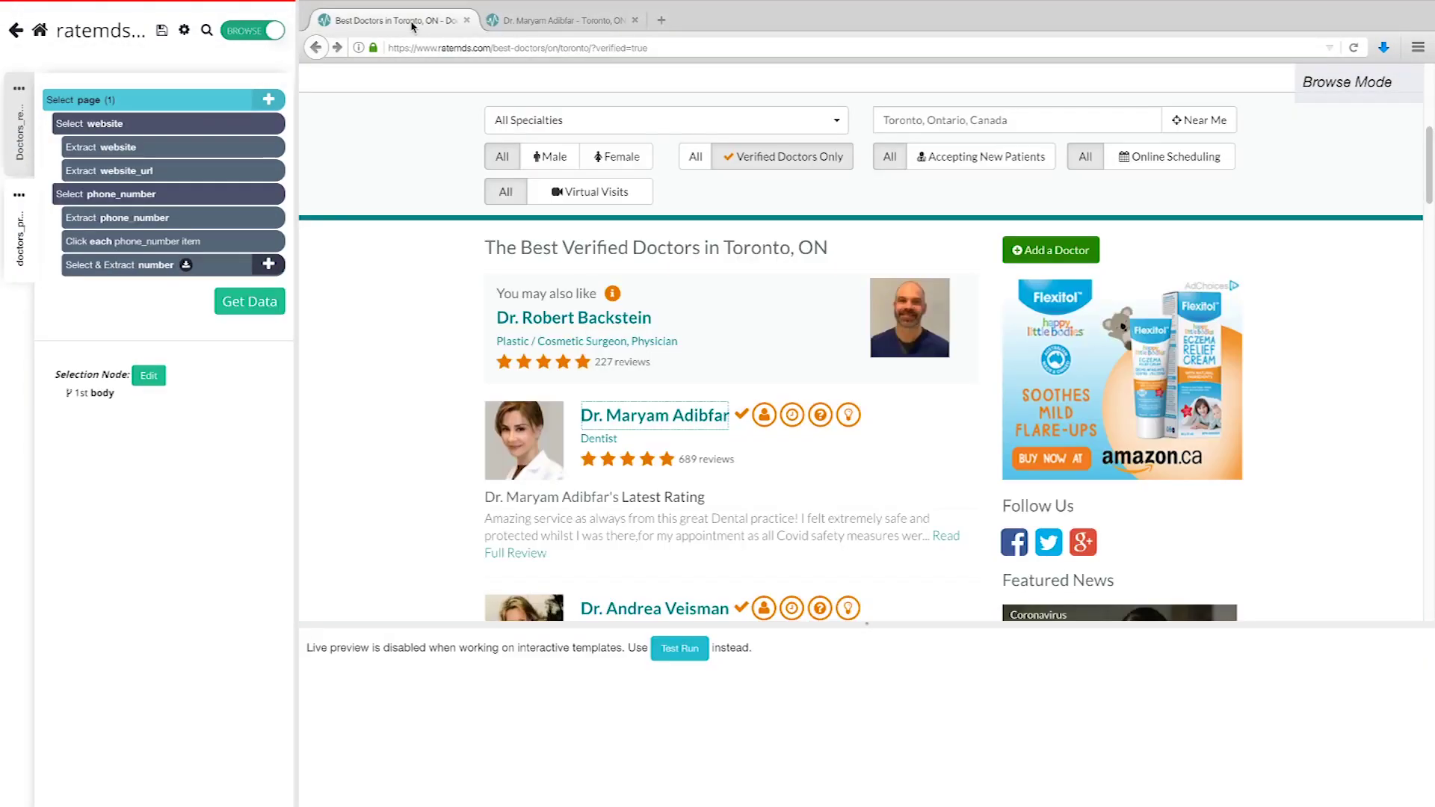
click(25, 152)
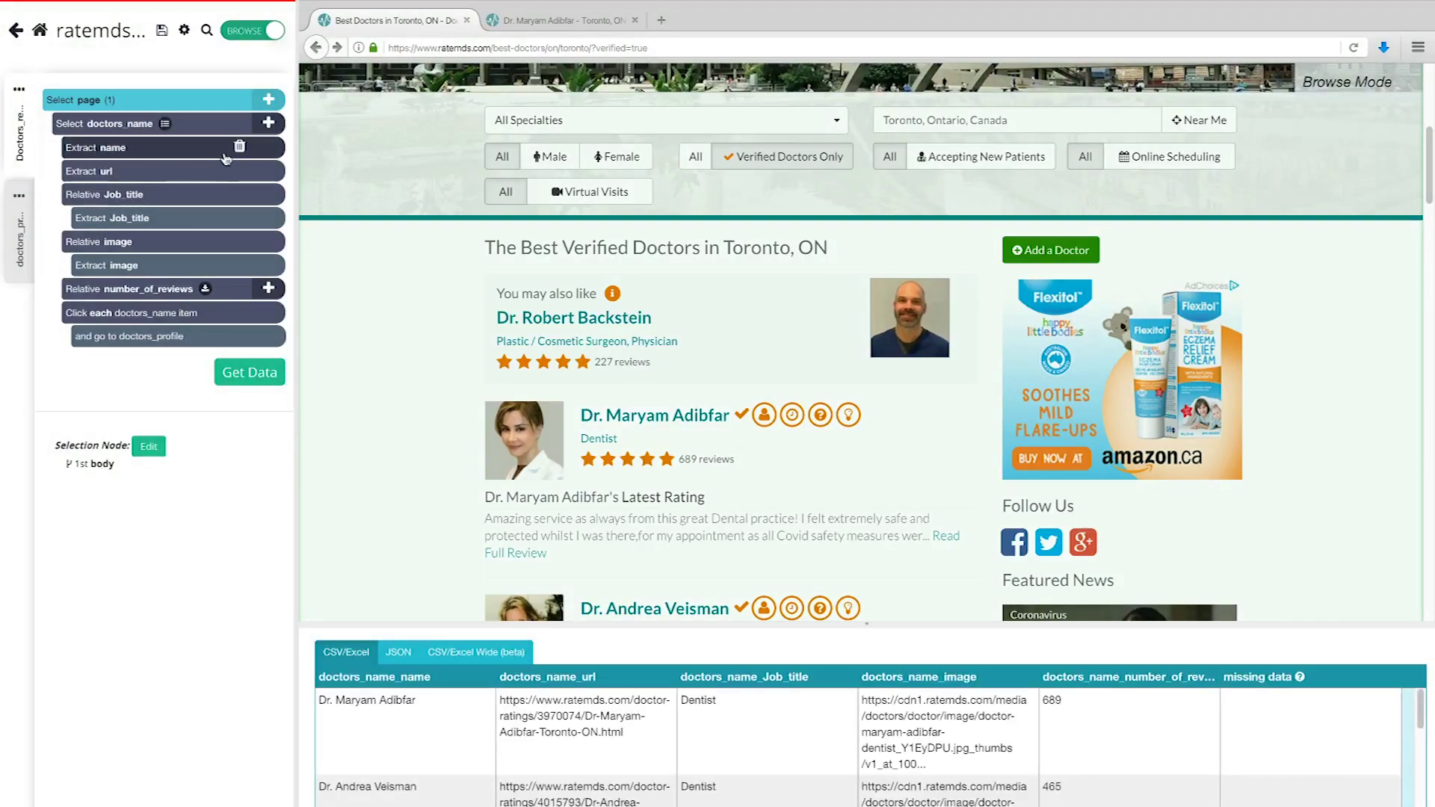
click(269, 99)
click(356, 64)
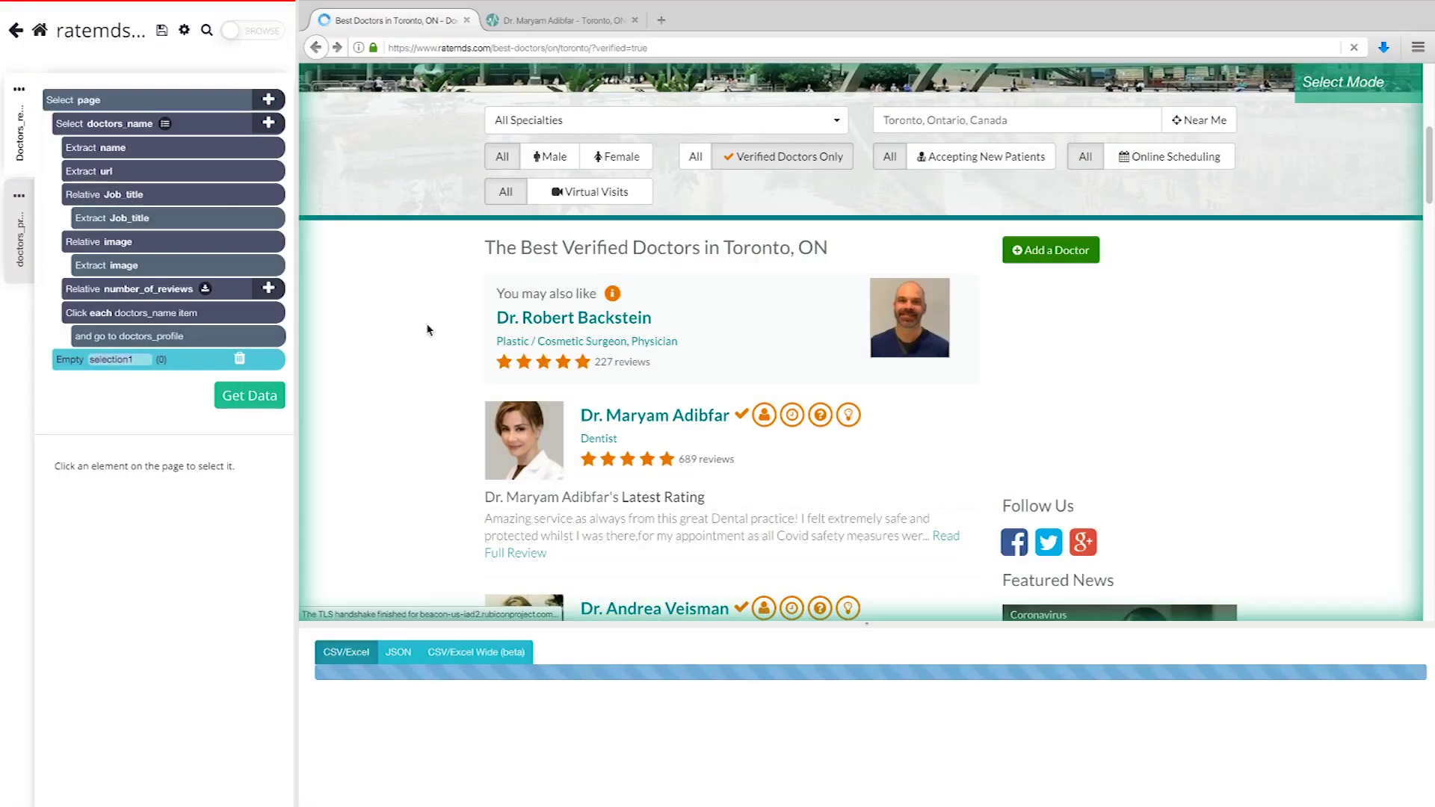
scroll(508, 411, down, 15)
scroll(509, 412, down, 9)
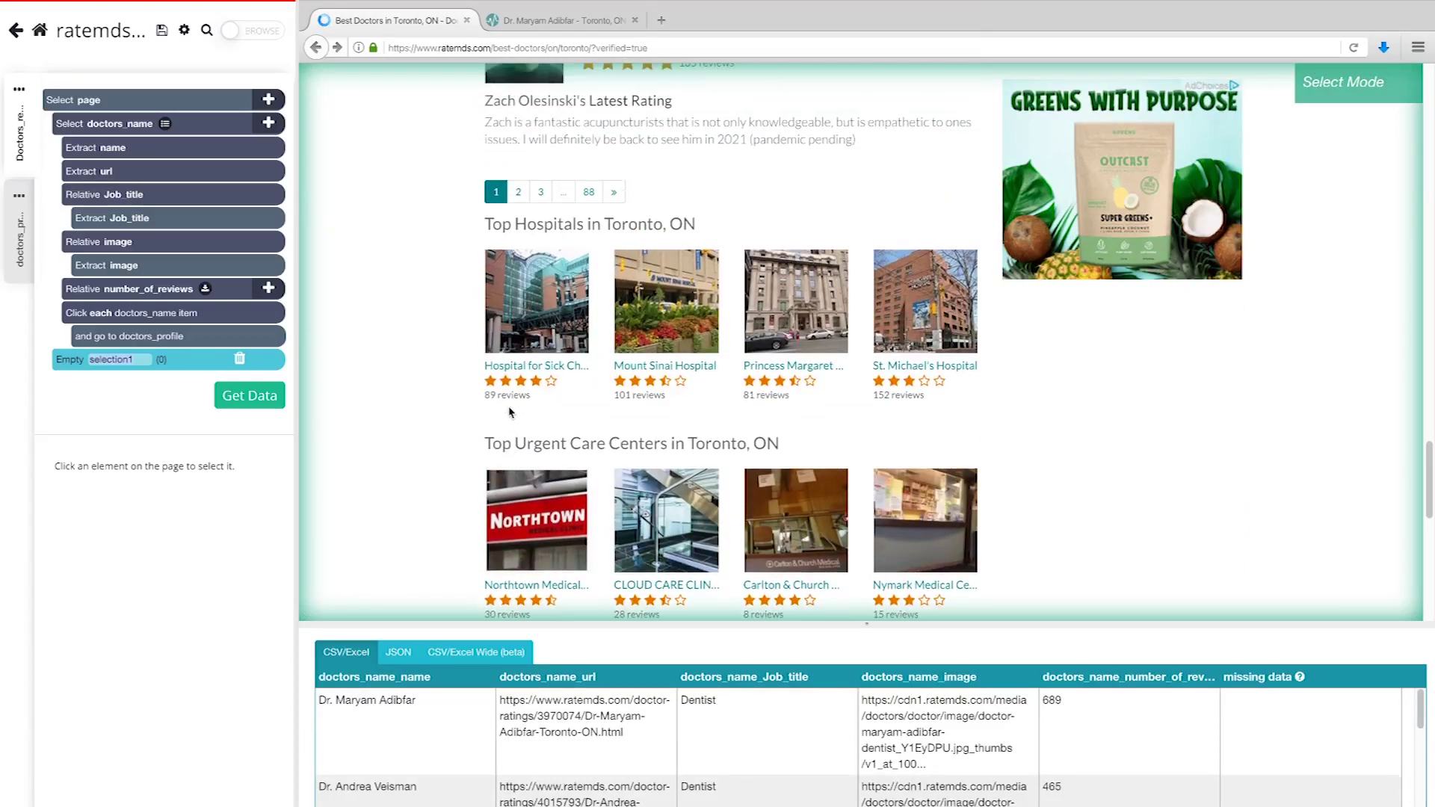
click(615, 199)
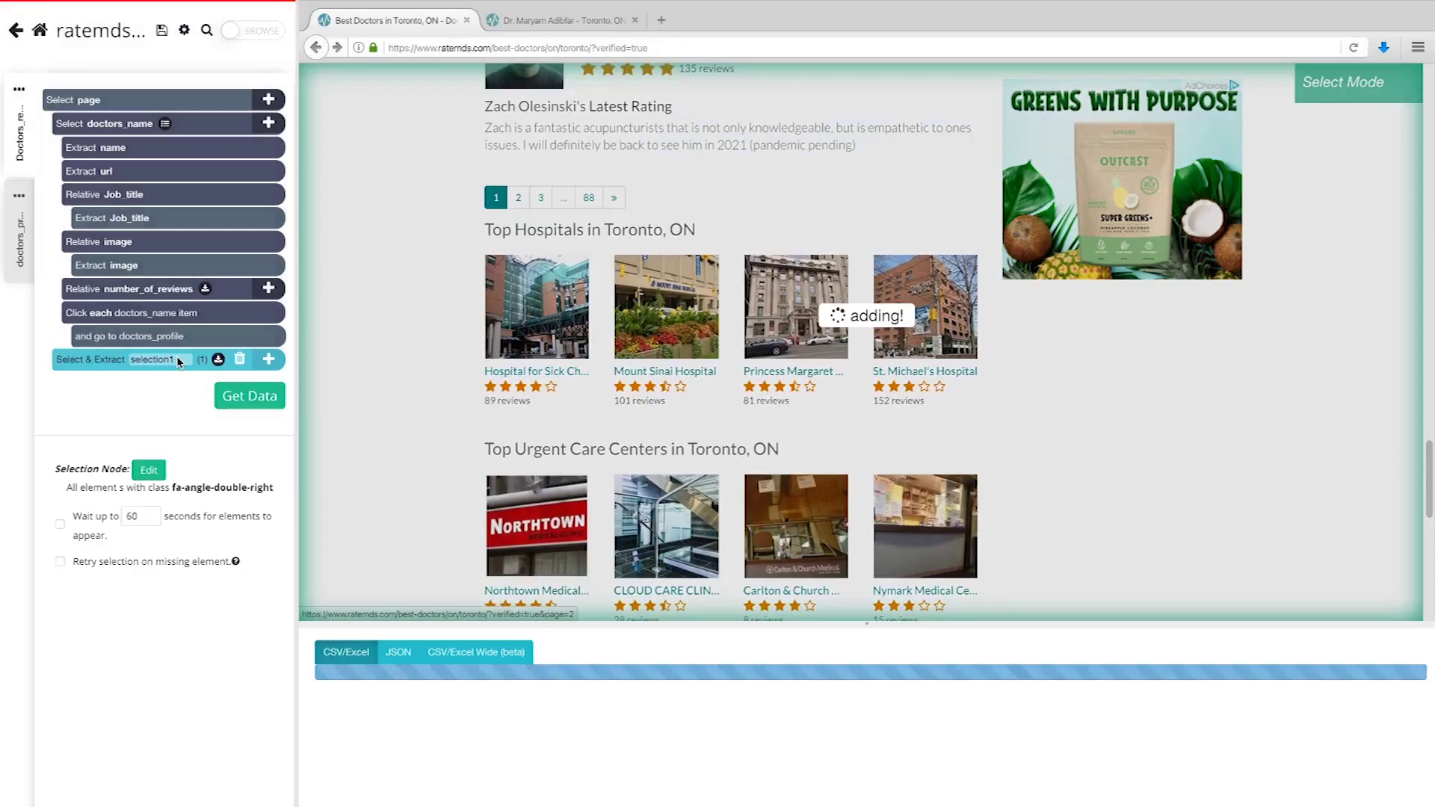
Step: Rename the selection to next_button and delete its text and URL extractions
click(179, 362)
text(next_button)
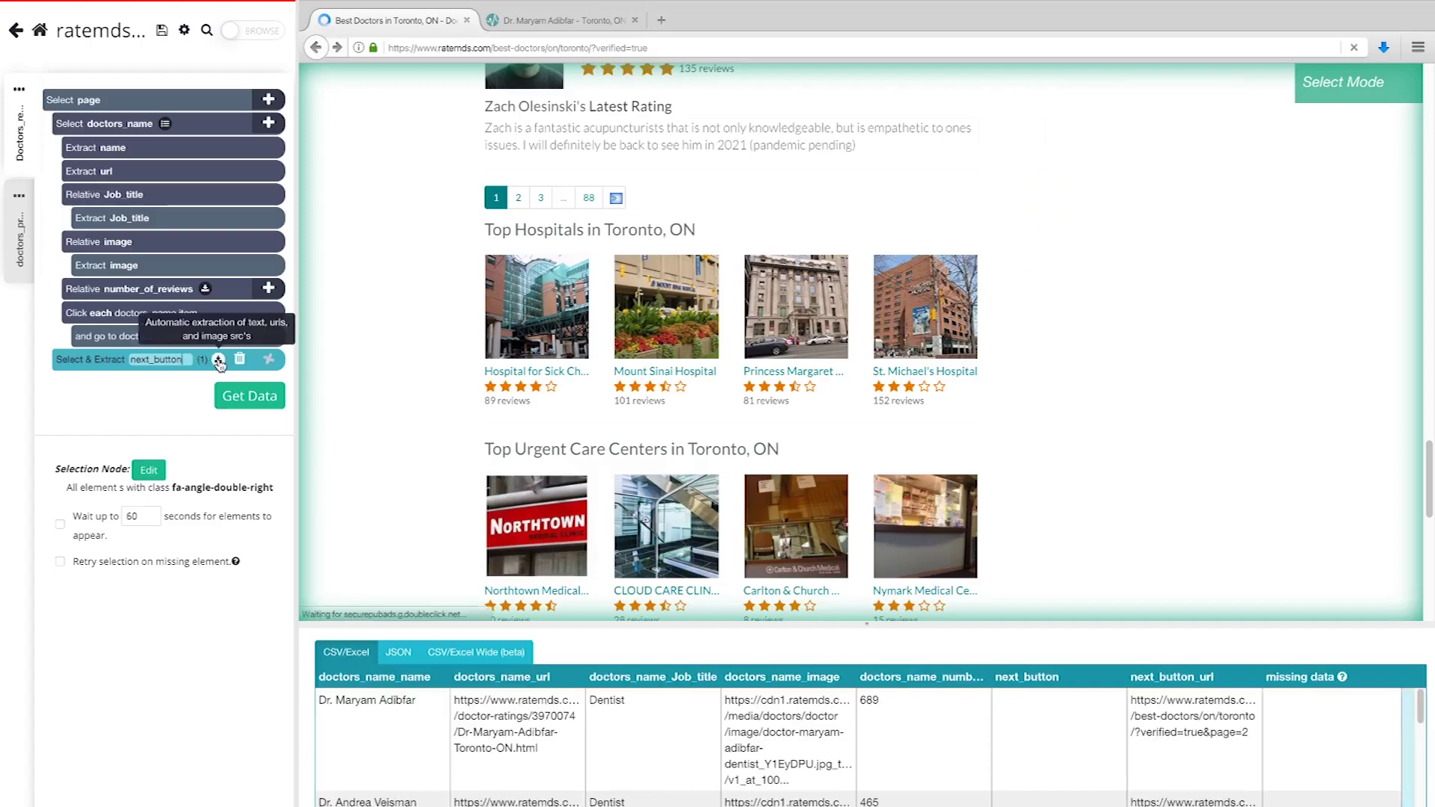
click(218, 362)
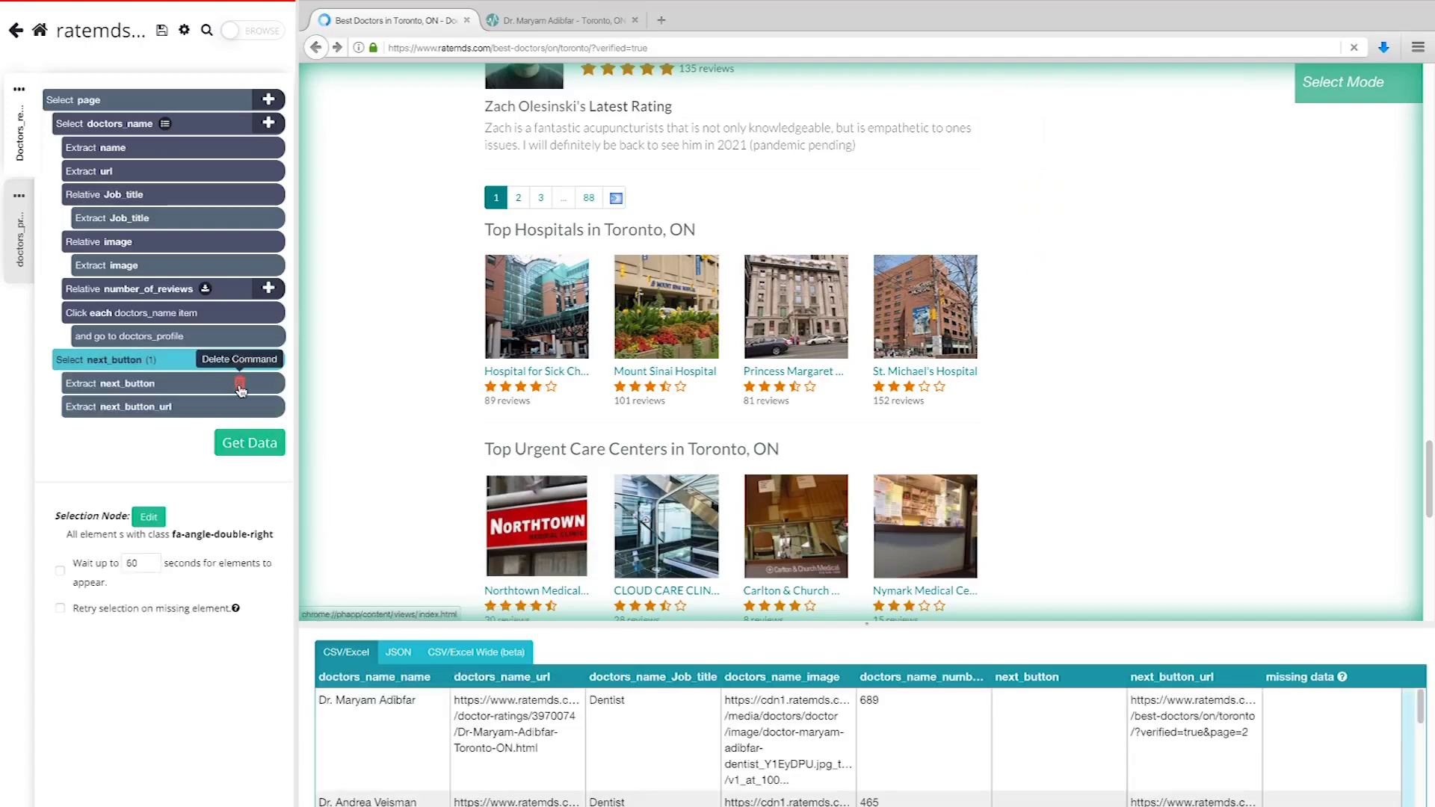
click(239, 384)
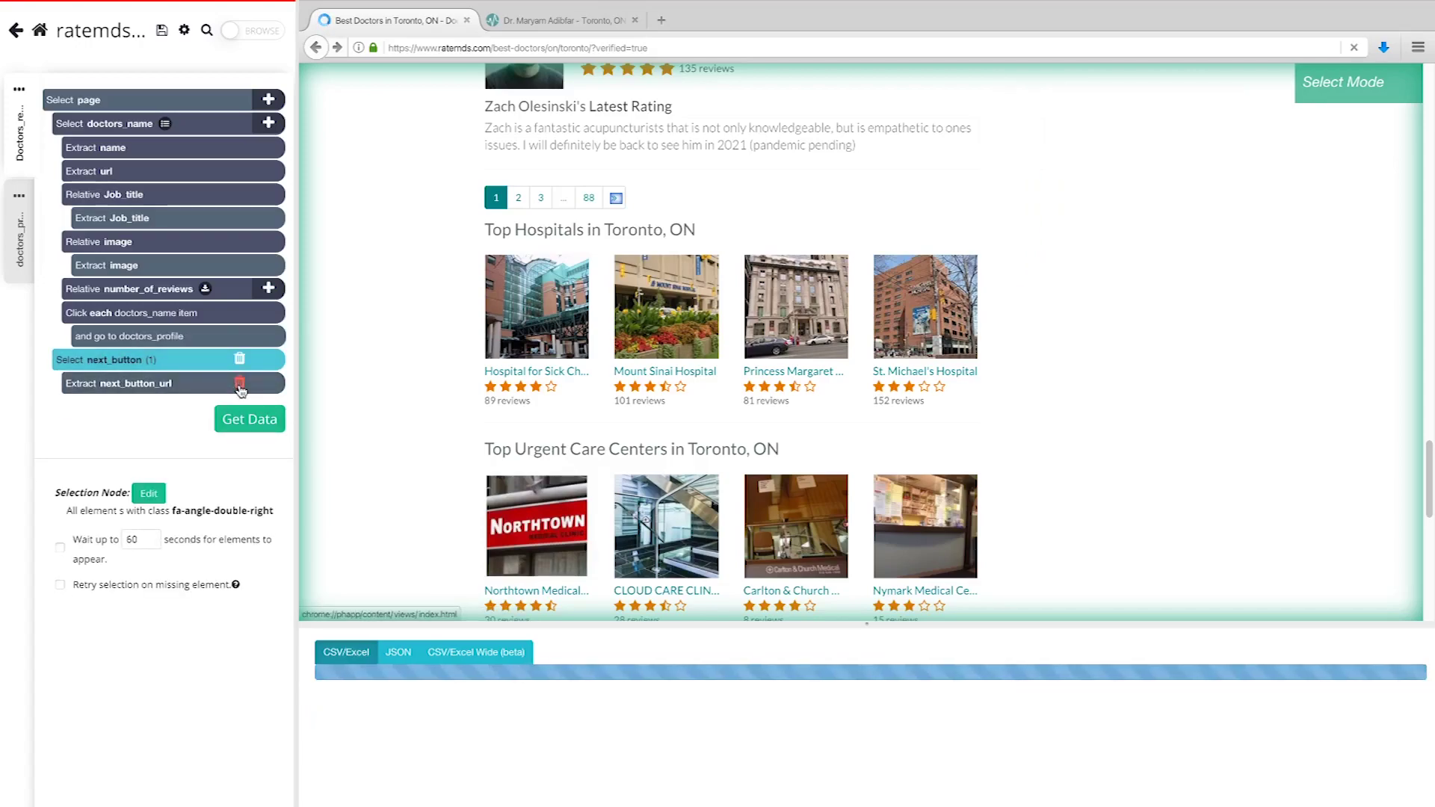
click(239, 384)
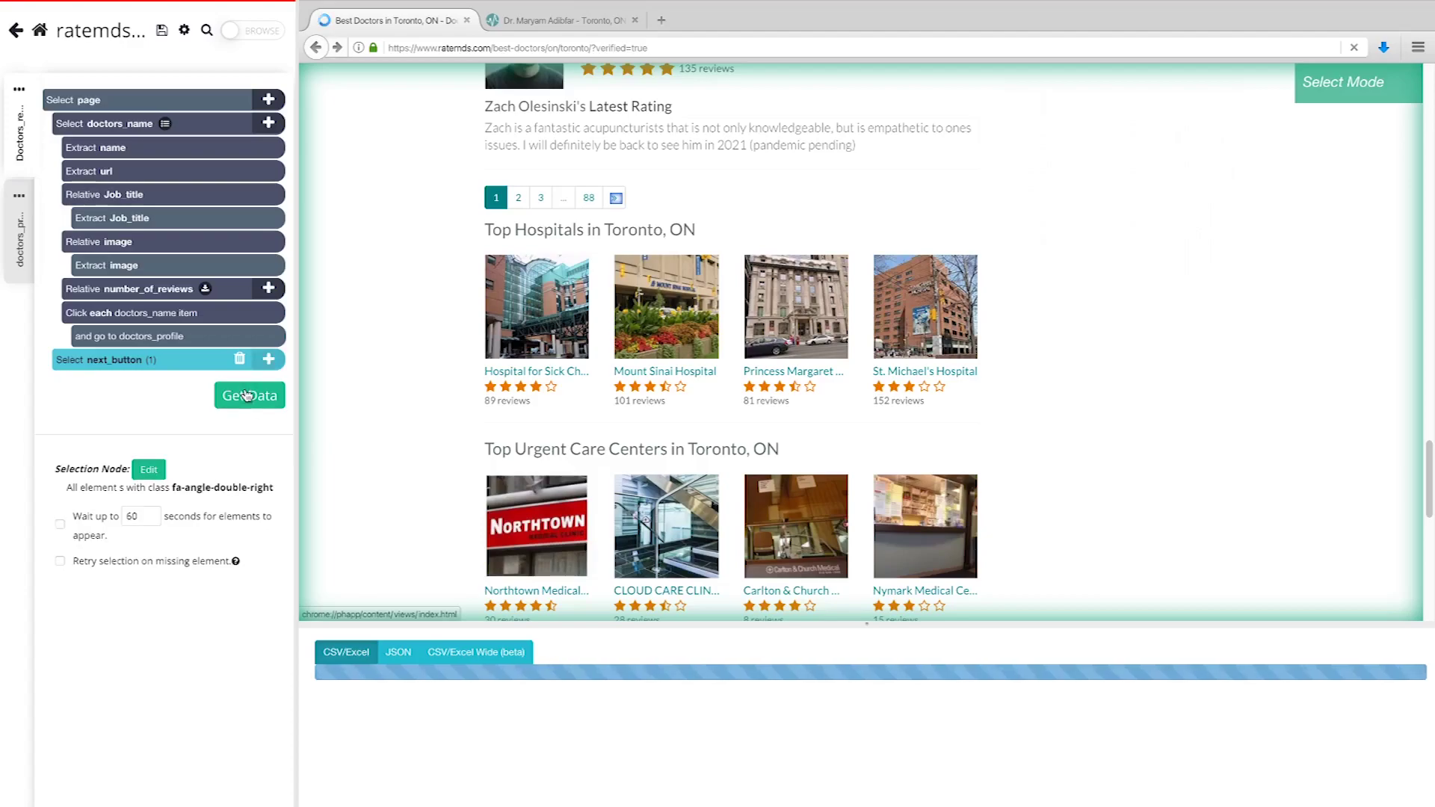
click(270, 360)
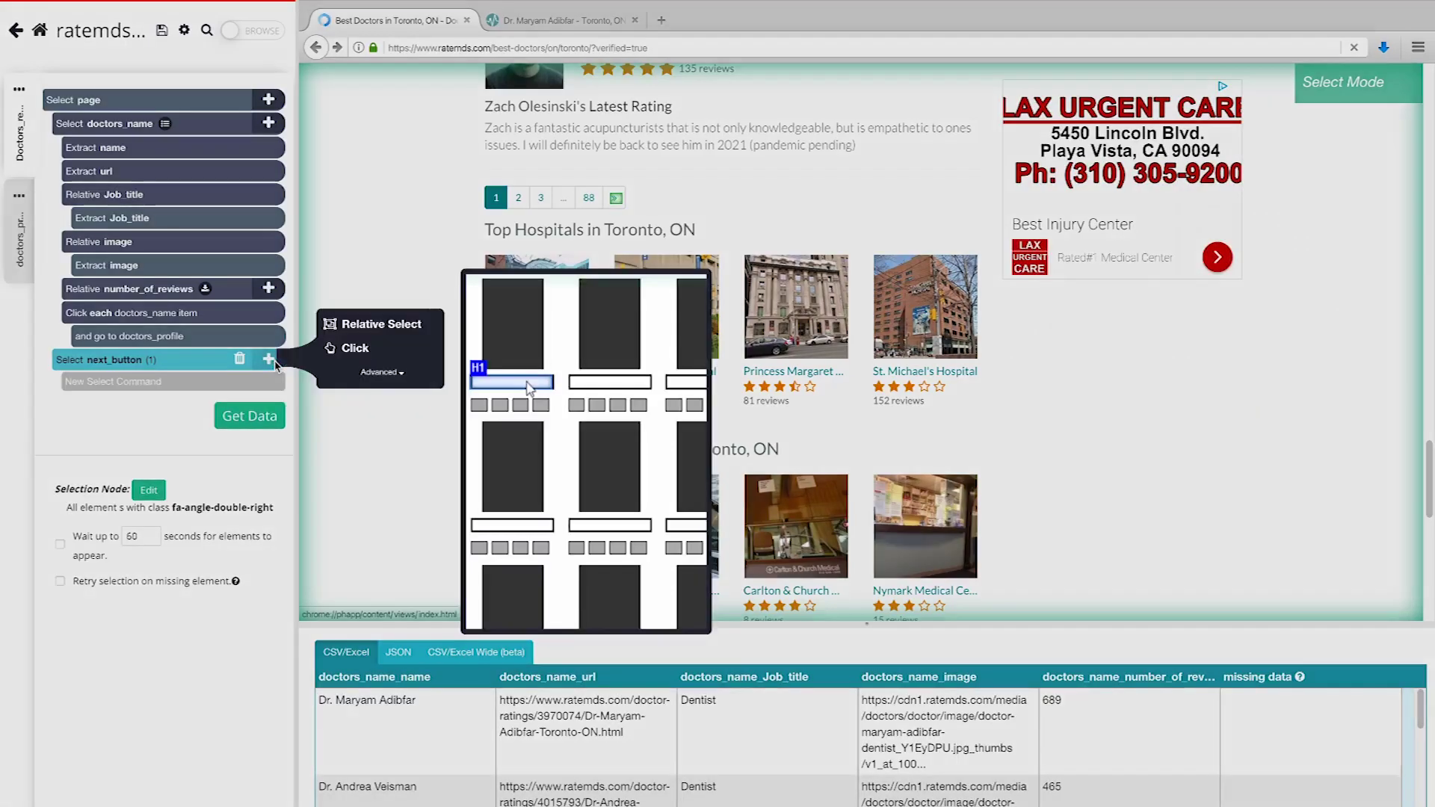
Step: Make next_button a next-page click that repeats Doctors_results_page 9 more times
click(370, 350)
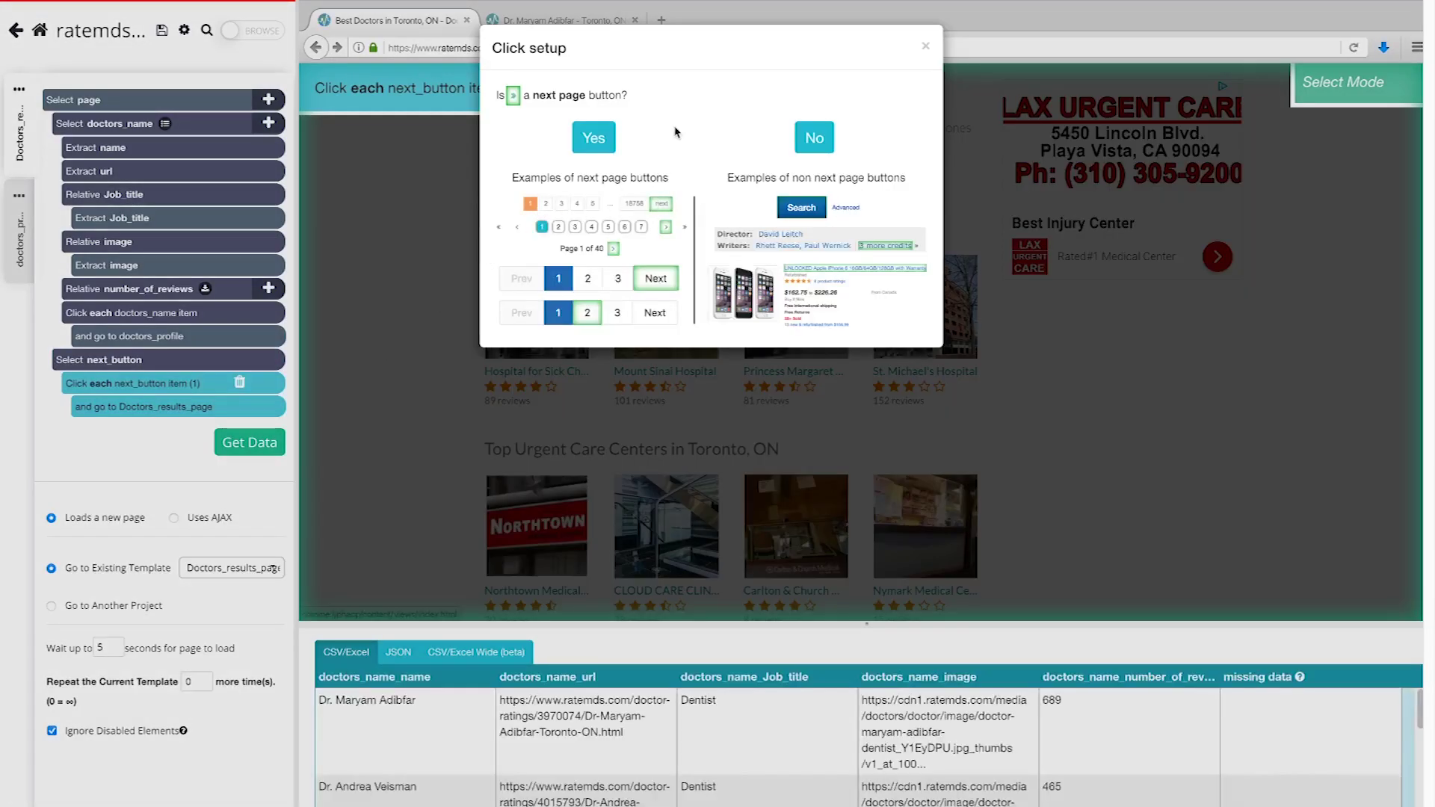
click(601, 142)
click(690, 226)
key(BackSpace)
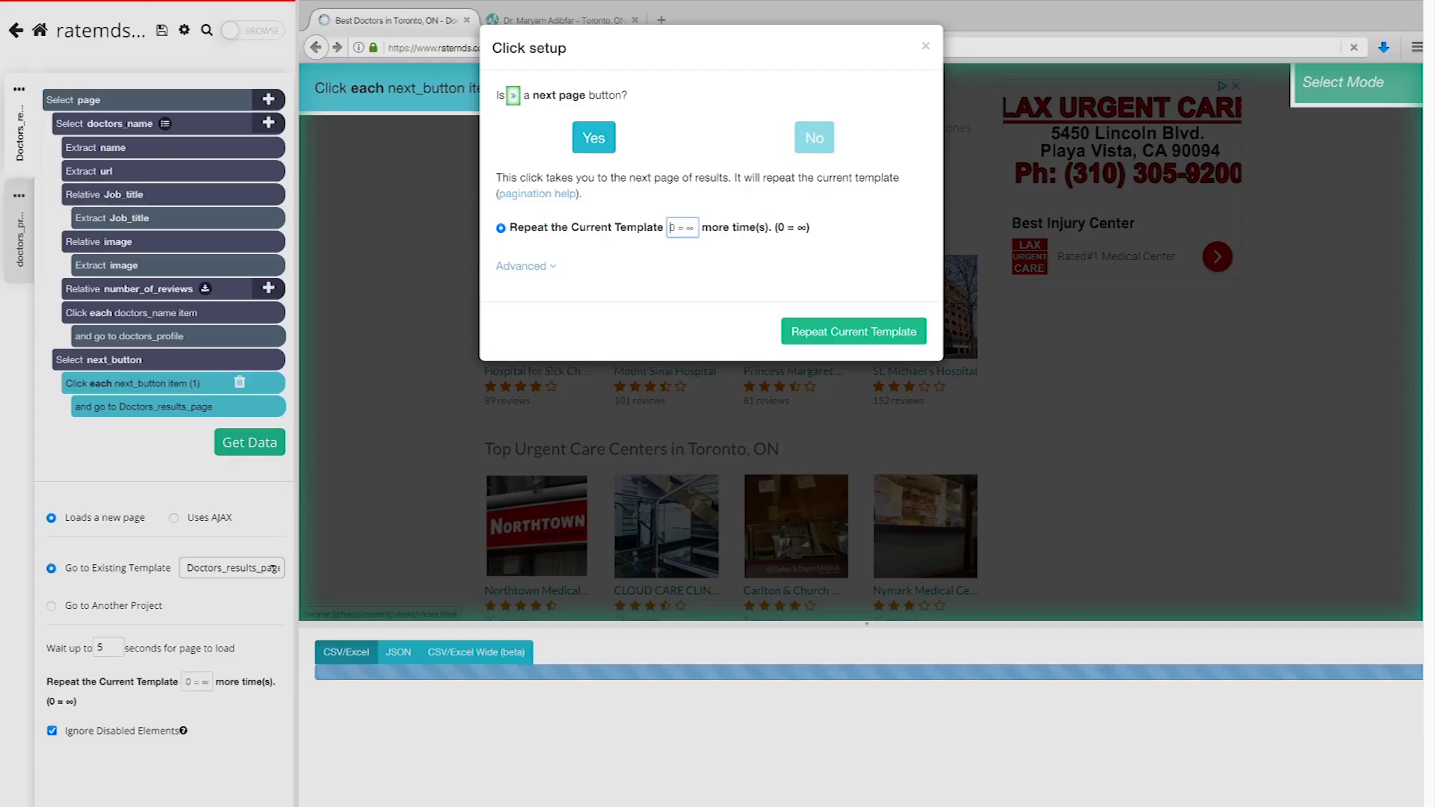
text(9)
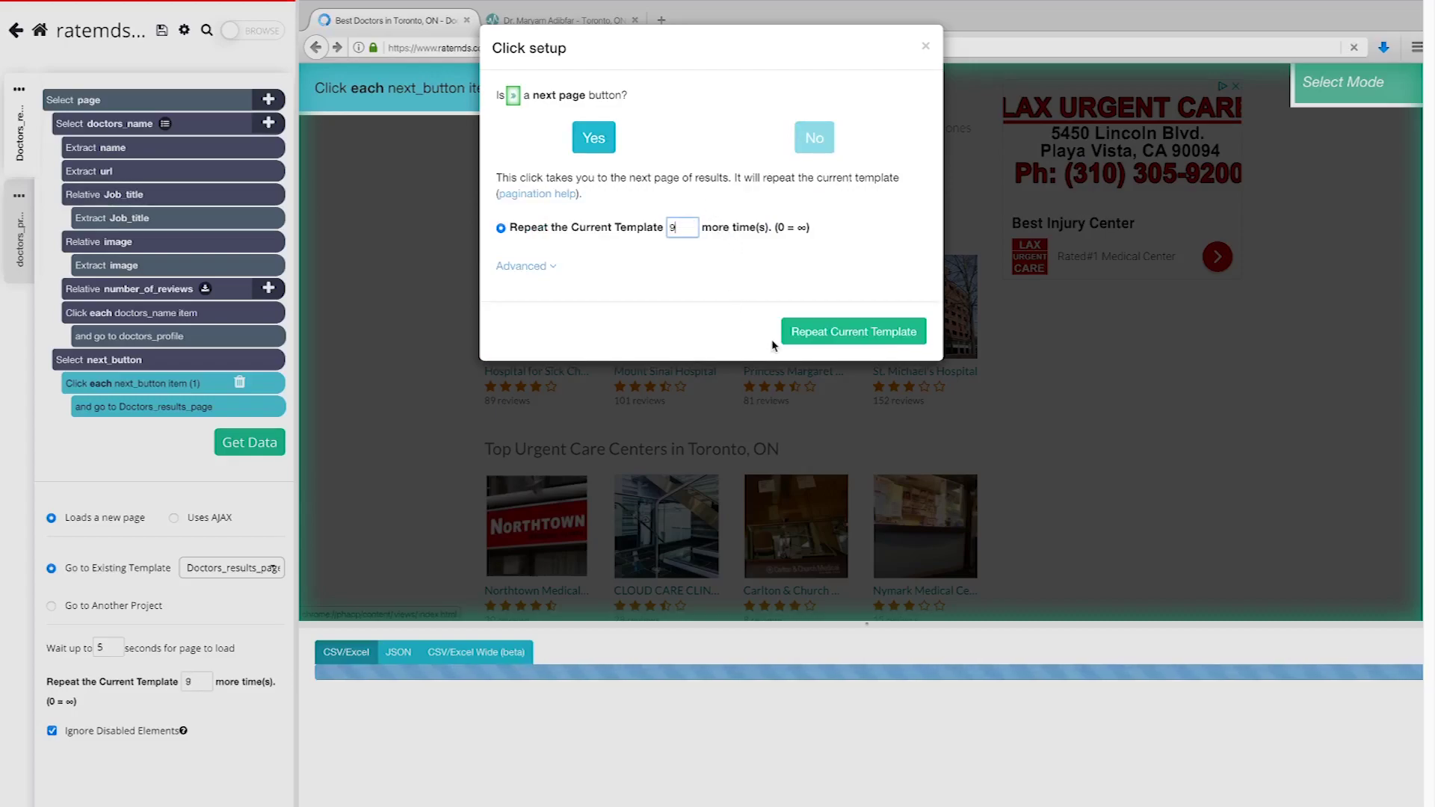
click(823, 329)
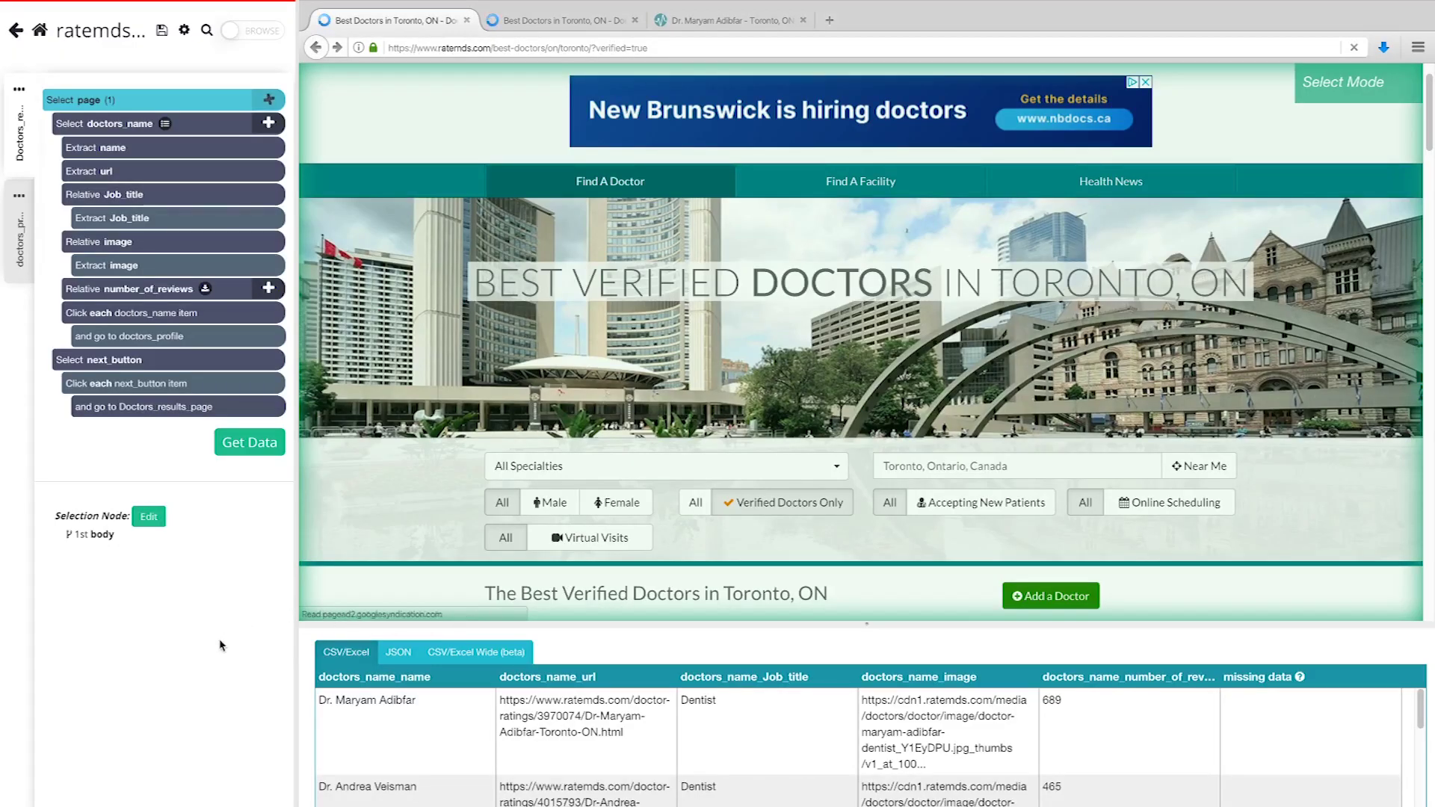
Step: Open the ratemds.com Project run page with Get Data
click(249, 445)
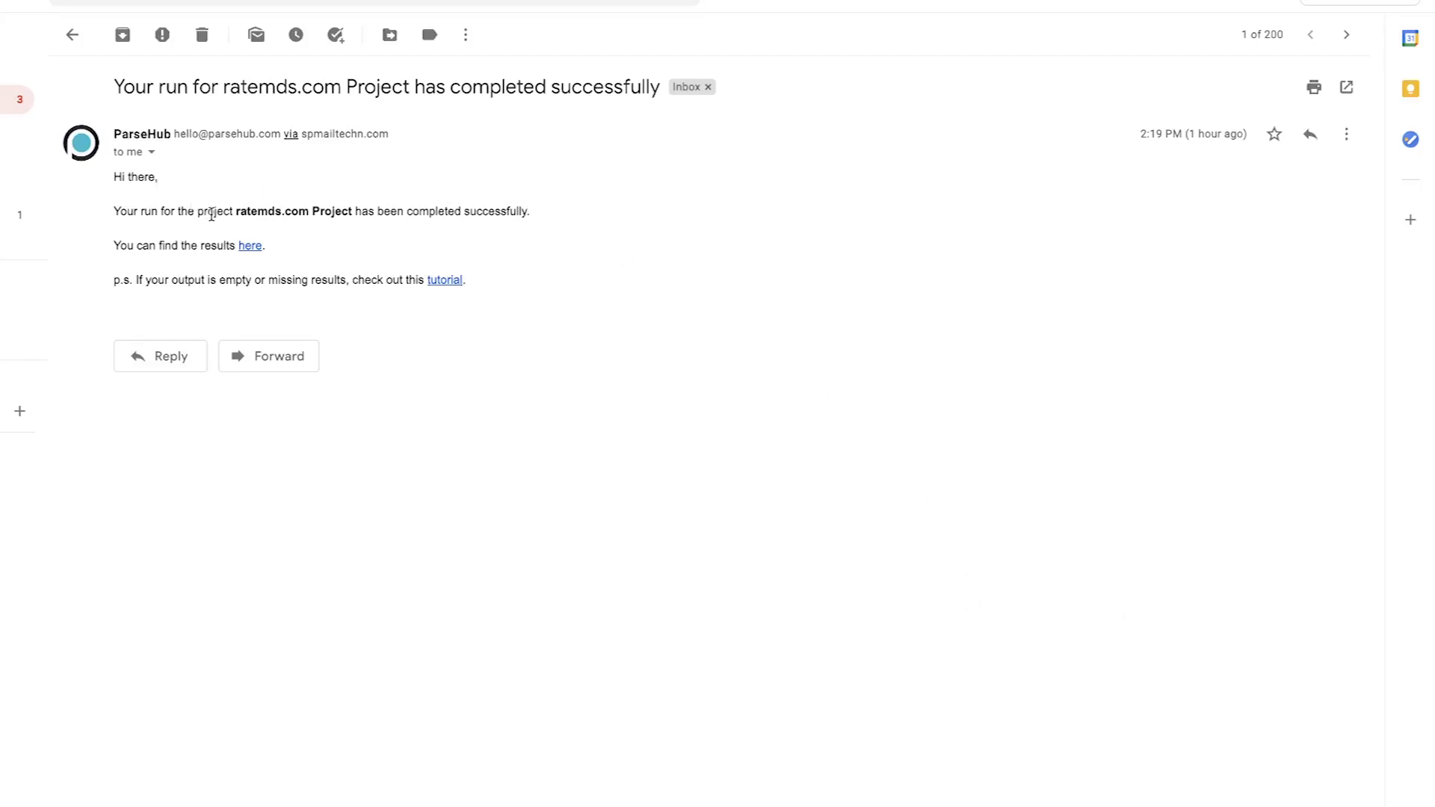
Step: Open the run results from the 'here' link in ParseHub's completion email
click(250, 246)
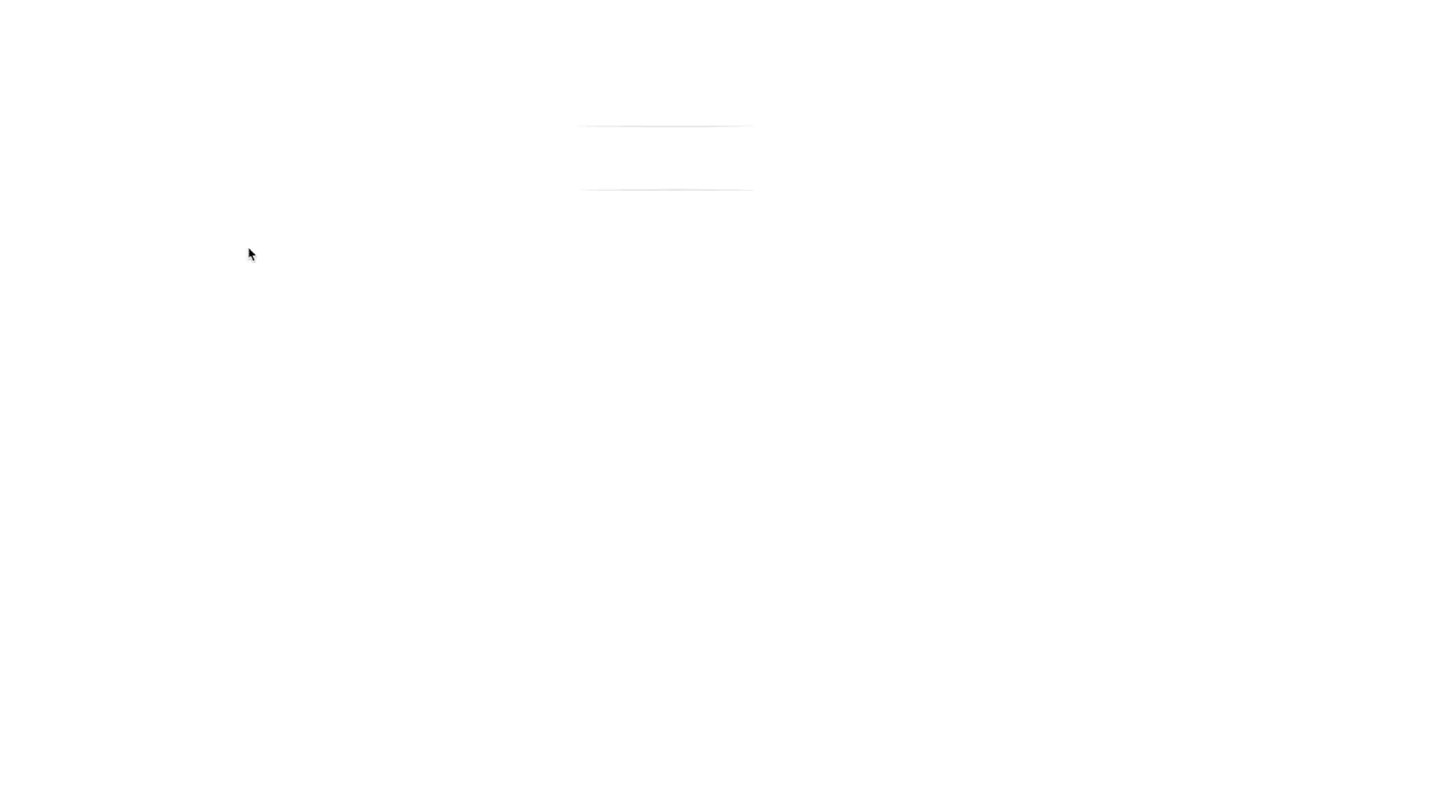